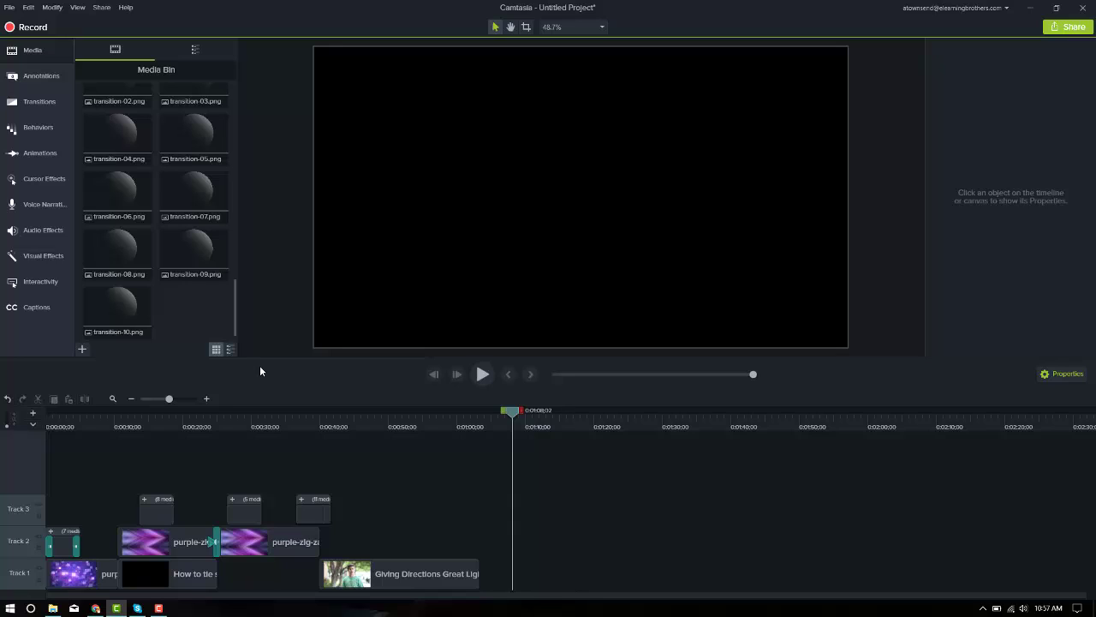
Show the Library's Theme - Space assets, from Space - Transition through Space - Lower Thirds
{"action": "left_click", "coordinate": [197, 48]}
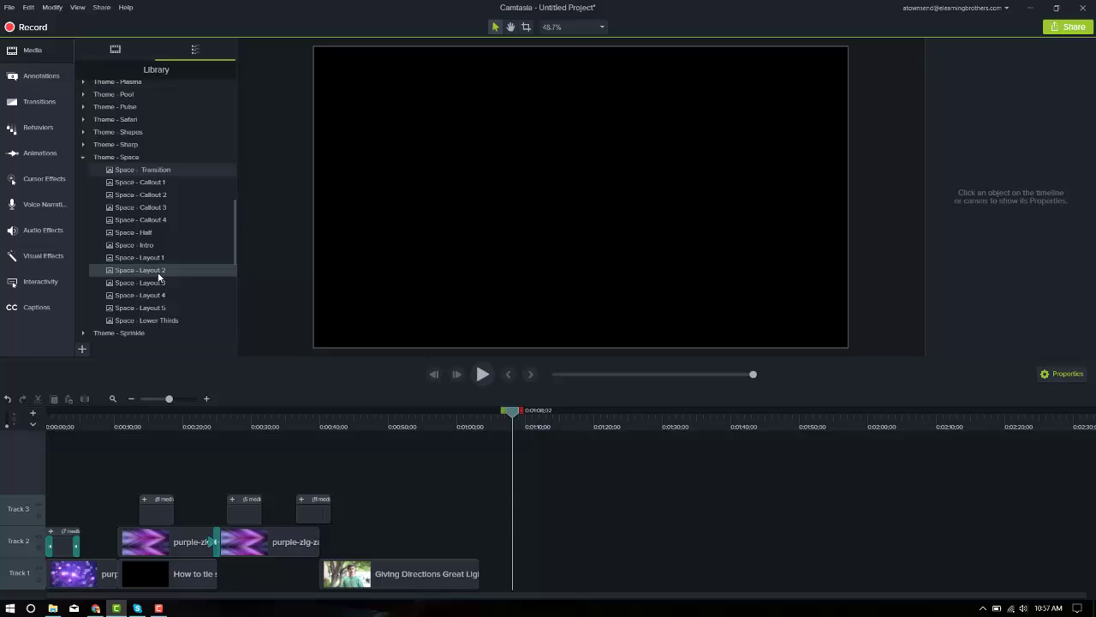
Add Space - Layout 2 to the timeline so six COURSE OBJECTIVE panels fill the canvas
{"action": "left_click_drag", "start_coordinate": [155, 266], "coordinate": [506, 556]}
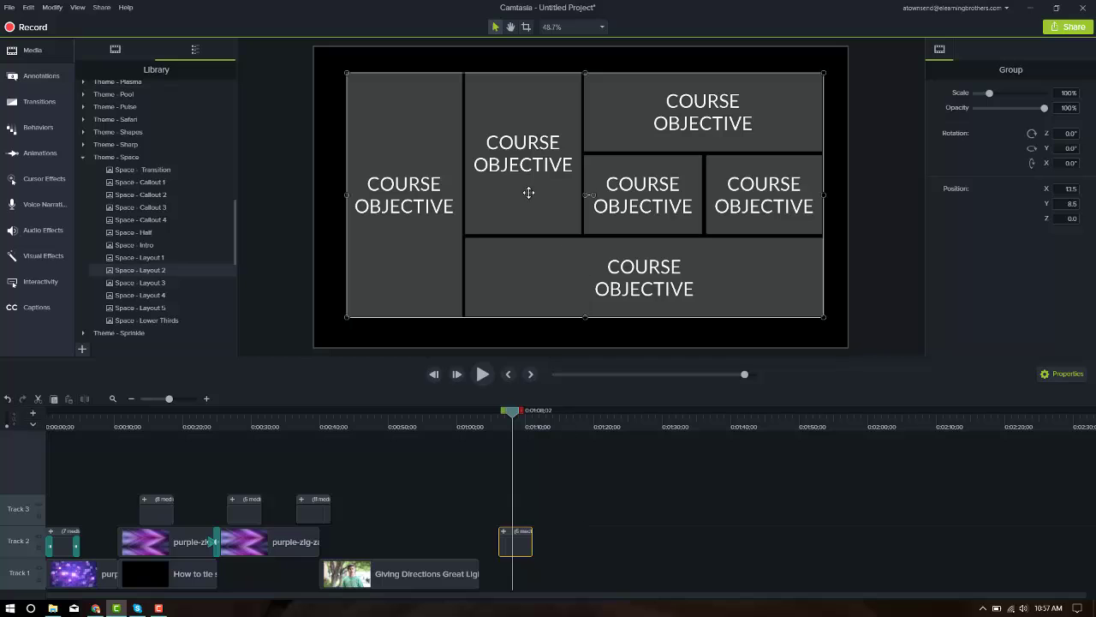
Open the Stock Video collection in the eLearning Brothers Library in Chrome
{"action": "left_click", "coordinate": [95, 608]}
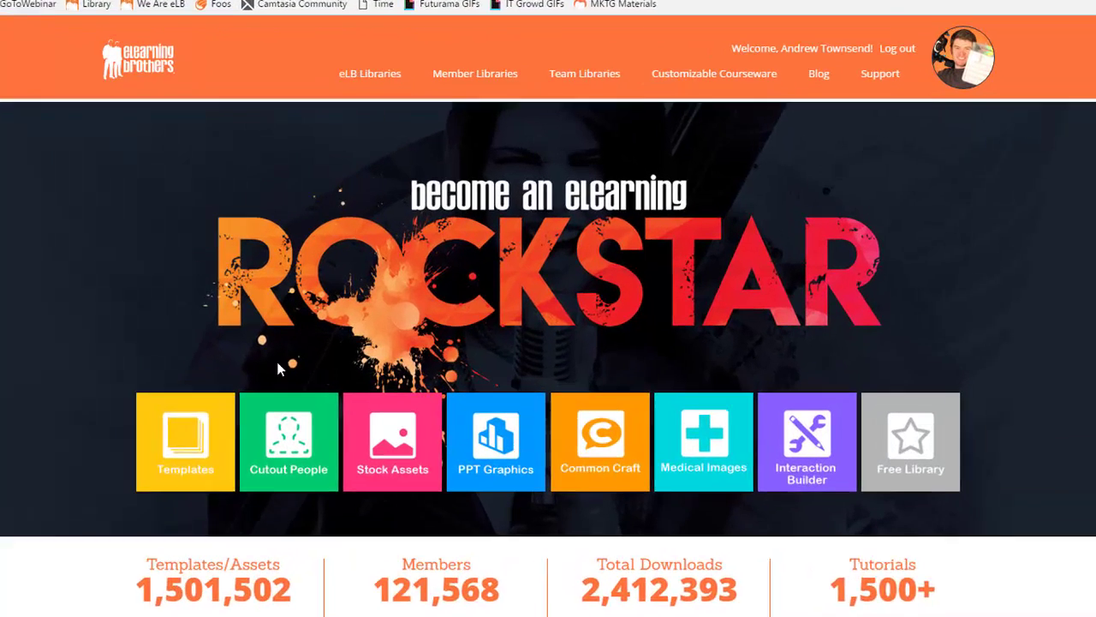
{"action": "mouse_move", "coordinate": [354, 74]}
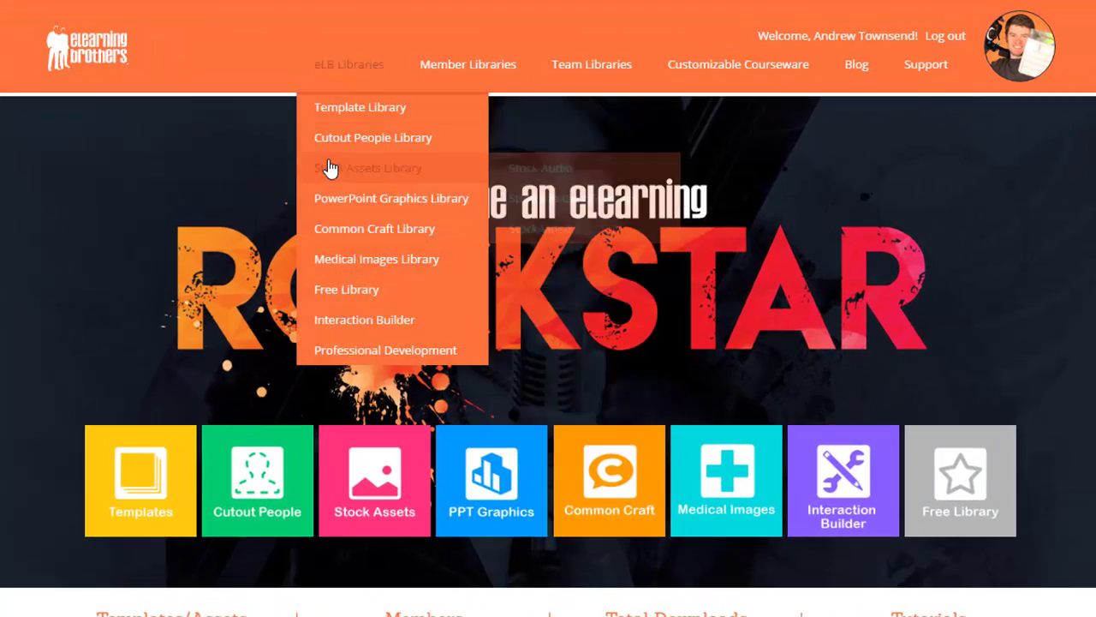
{"action": "mouse_move", "coordinate": [328, 169]}
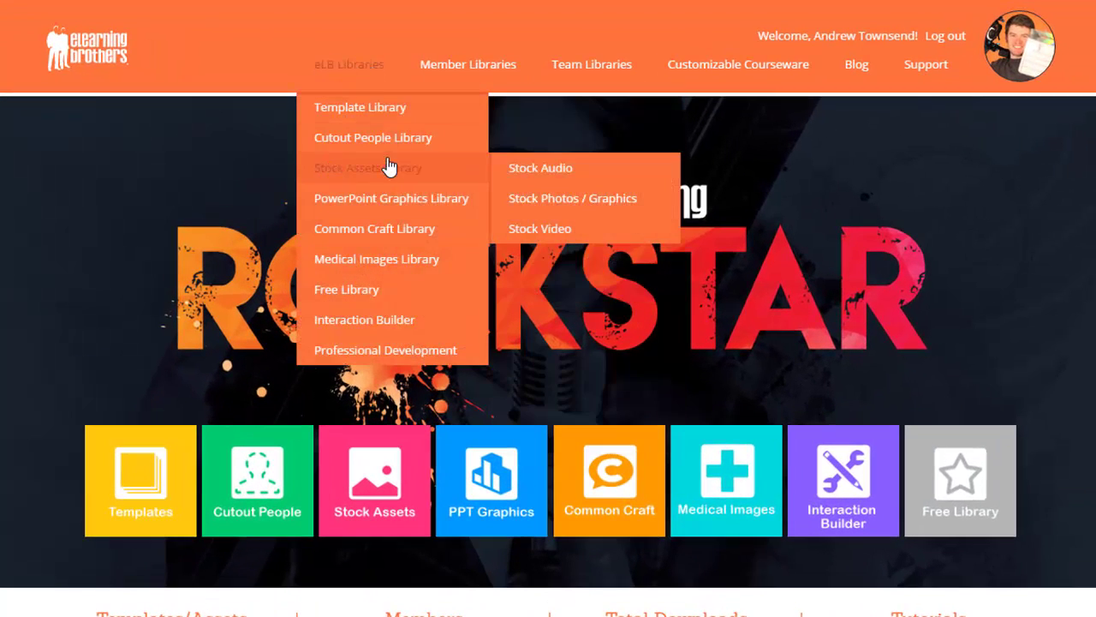
{"action": "left_click", "coordinate": [541, 230]}
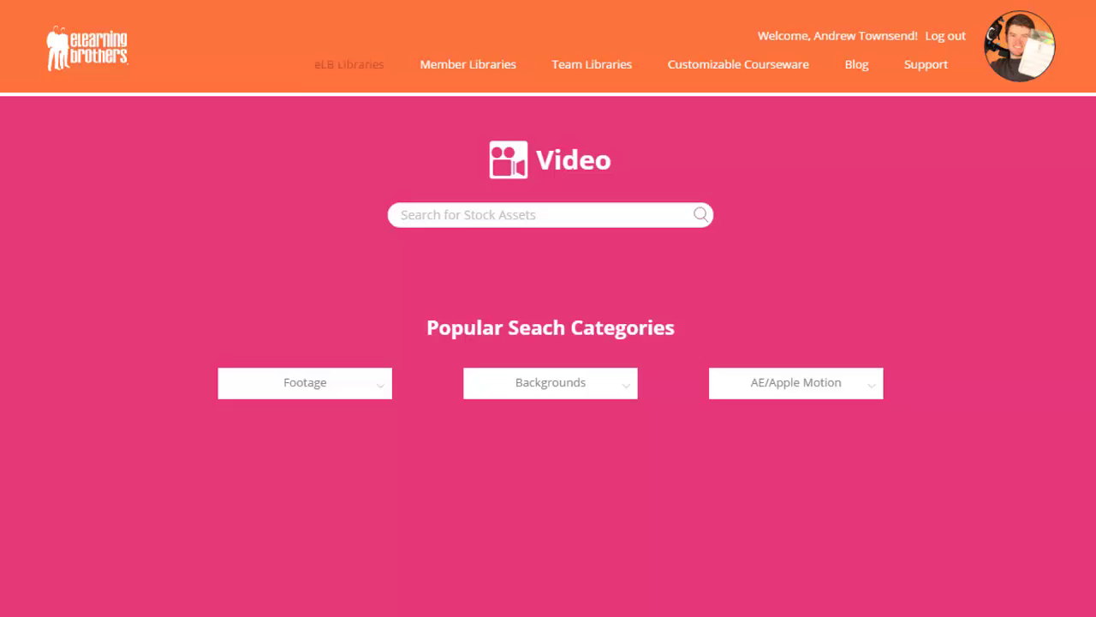
Search the stock video for 'purple' and browse through the results
{"action": "left_click", "coordinate": [450, 212]}
{"action": "type", "text": "purple"}
{"action": "key", "text": "Return"}
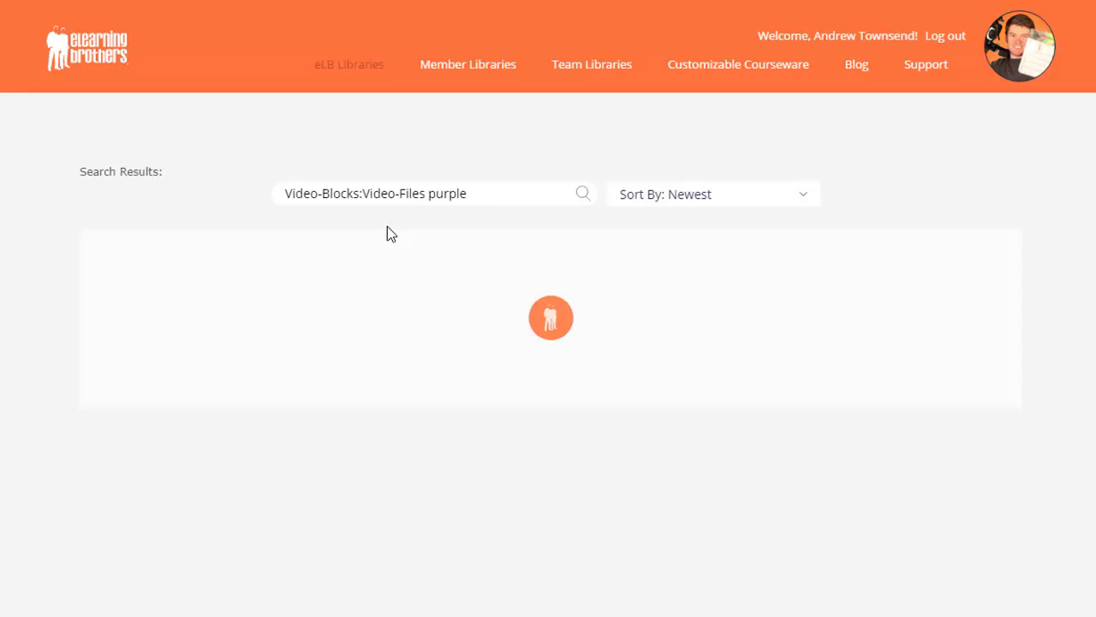
{"action": "scroll", "coordinate": [358, 355], "scroll_direction": "down", "scroll_amount": 4}
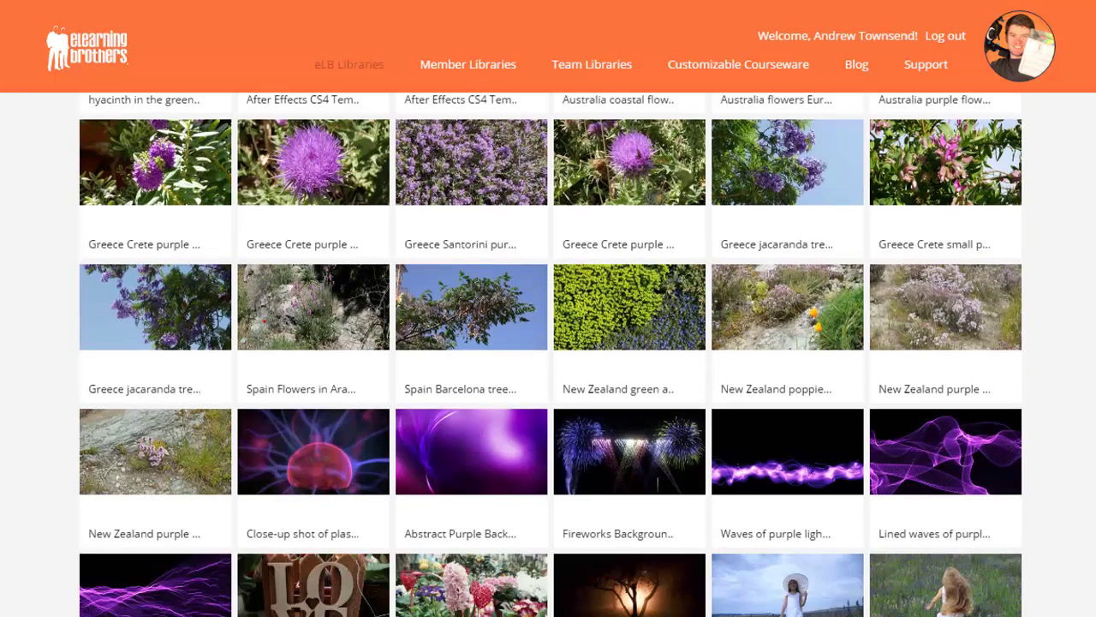
{"action": "mouse_move", "coordinate": [488, 357]}
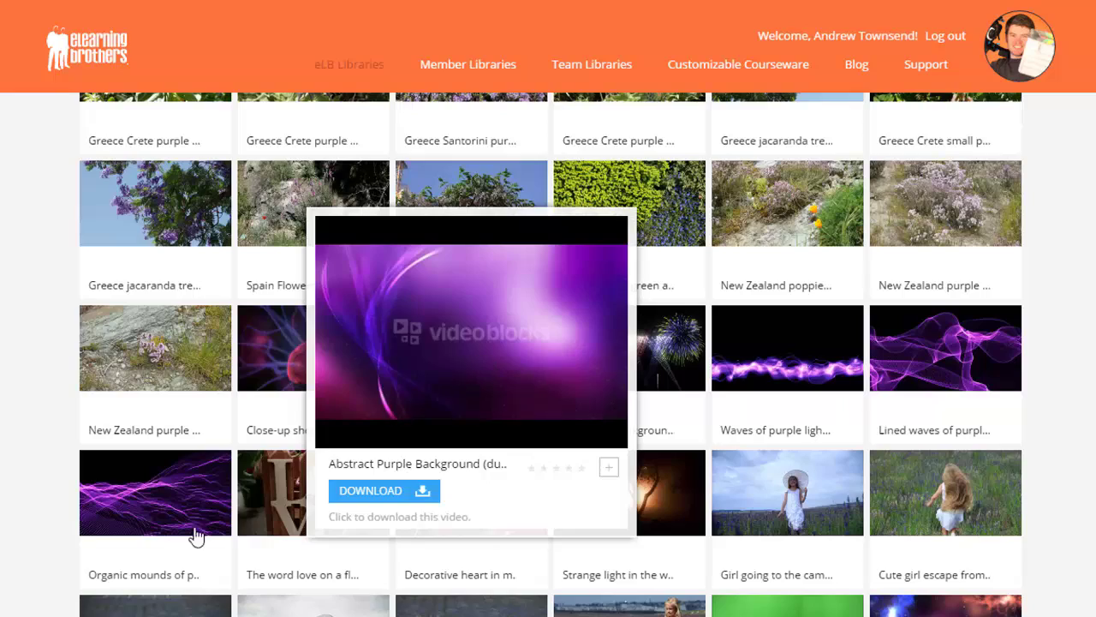
{"action": "mouse_move", "coordinate": [133, 532]}
{"action": "scroll", "coordinate": [312, 497], "scroll_direction": "down", "scroll_amount": 6}
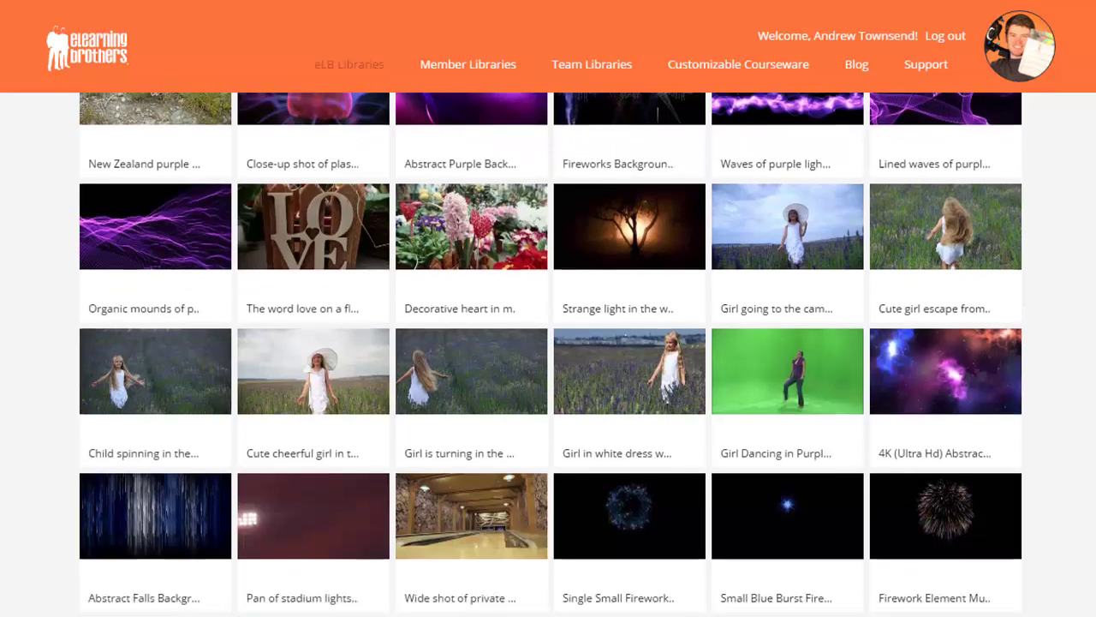
{"action": "scroll", "coordinate": [954, 568], "scroll_direction": "down", "scroll_amount": 7}
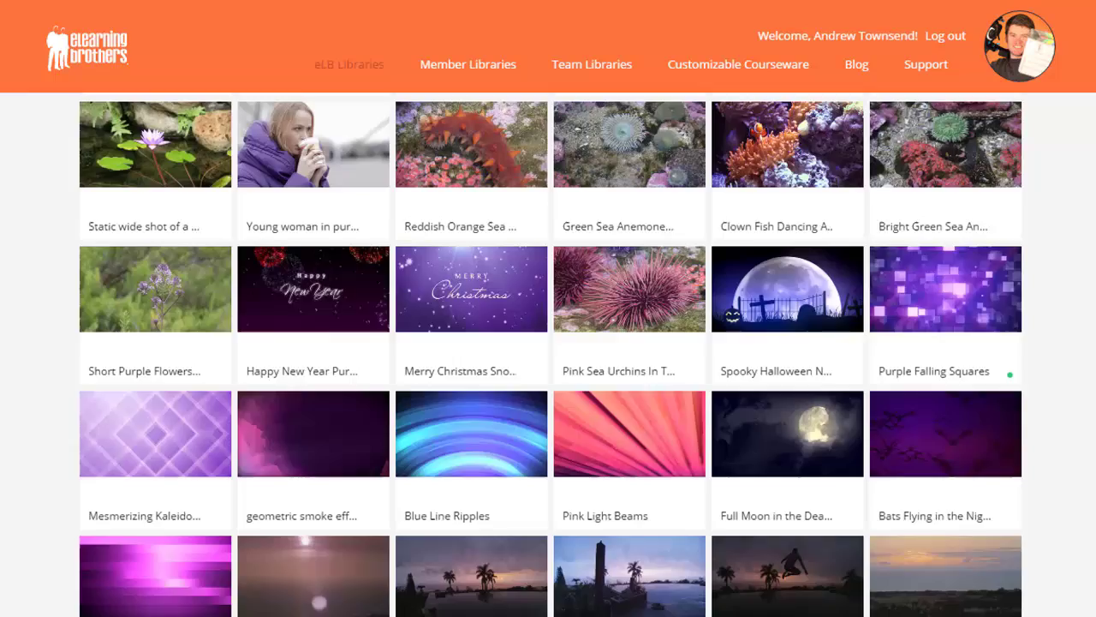
{"action": "scroll", "coordinate": [313, 582], "scroll_direction": "up", "scroll_amount": 9}
{"action": "scroll", "coordinate": [548, 351], "scroll_direction": "up", "scroll_amount": 5}
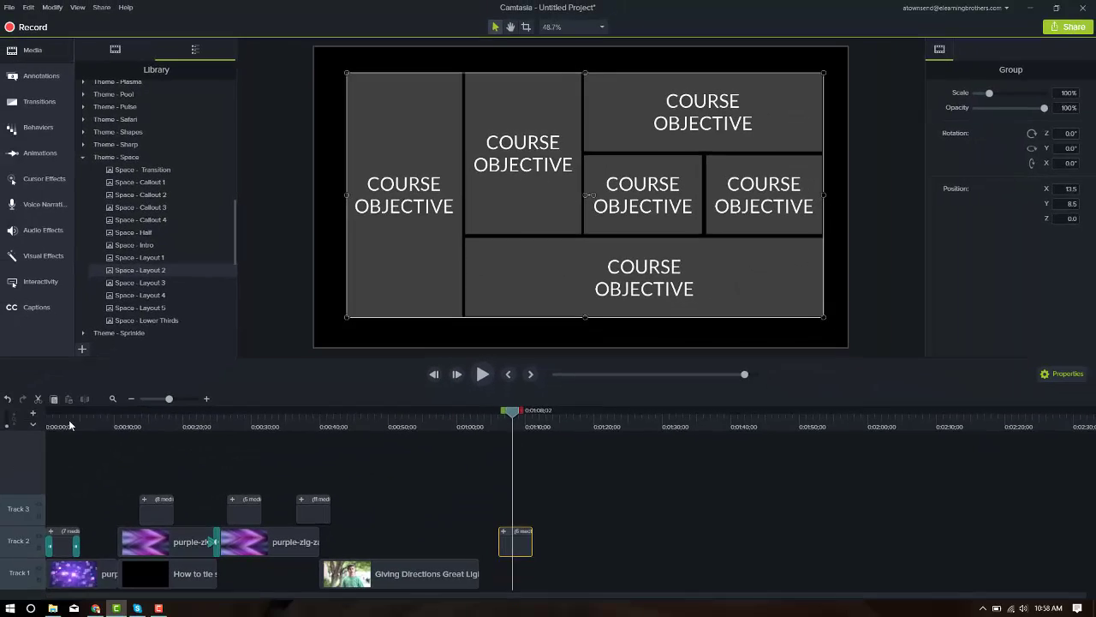
Rewind to the beginning and preview the opening MAIN TEXT title
{"action": "left_click", "coordinate": [70, 426]}
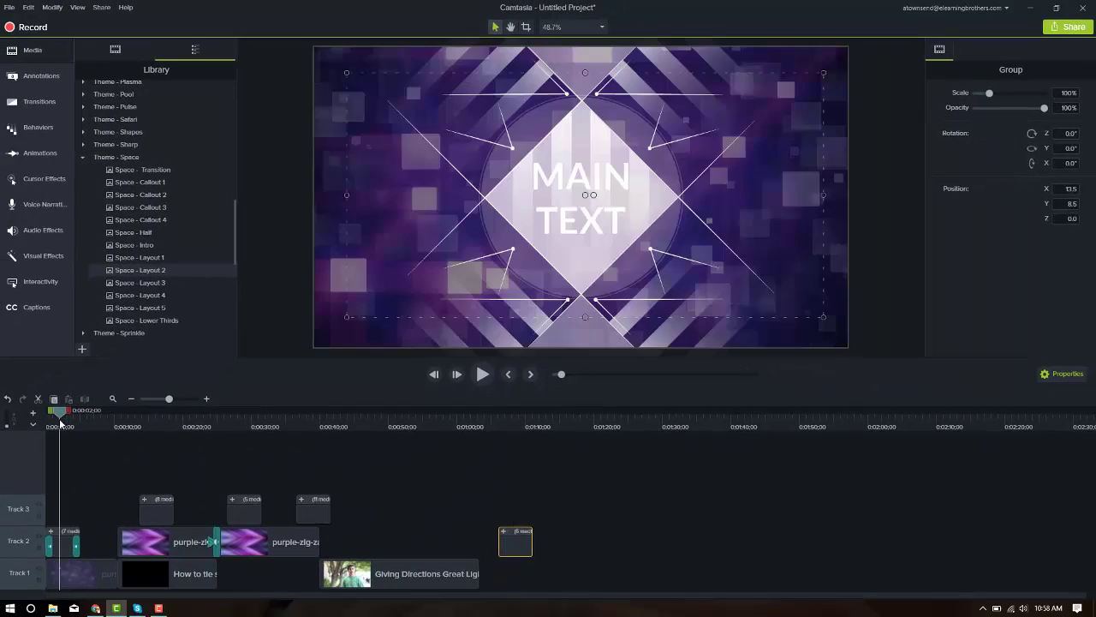
{"action": "left_click_drag", "start_coordinate": [56, 423], "coordinate": [39, 420]}
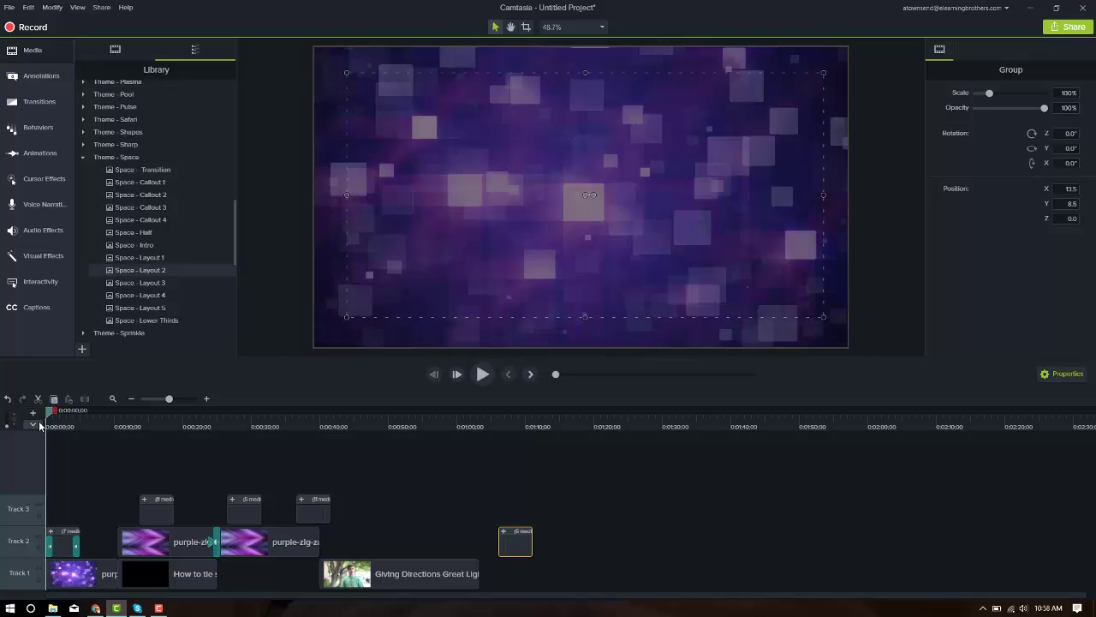
{"action": "key", "text": "space"}
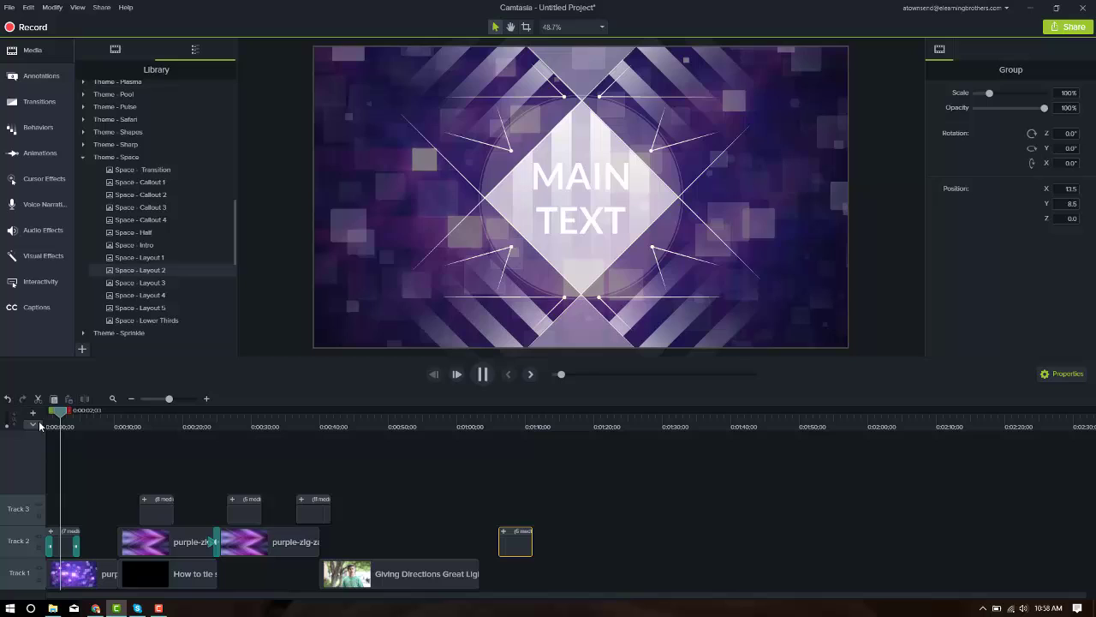
{"action": "key", "text": "space"}
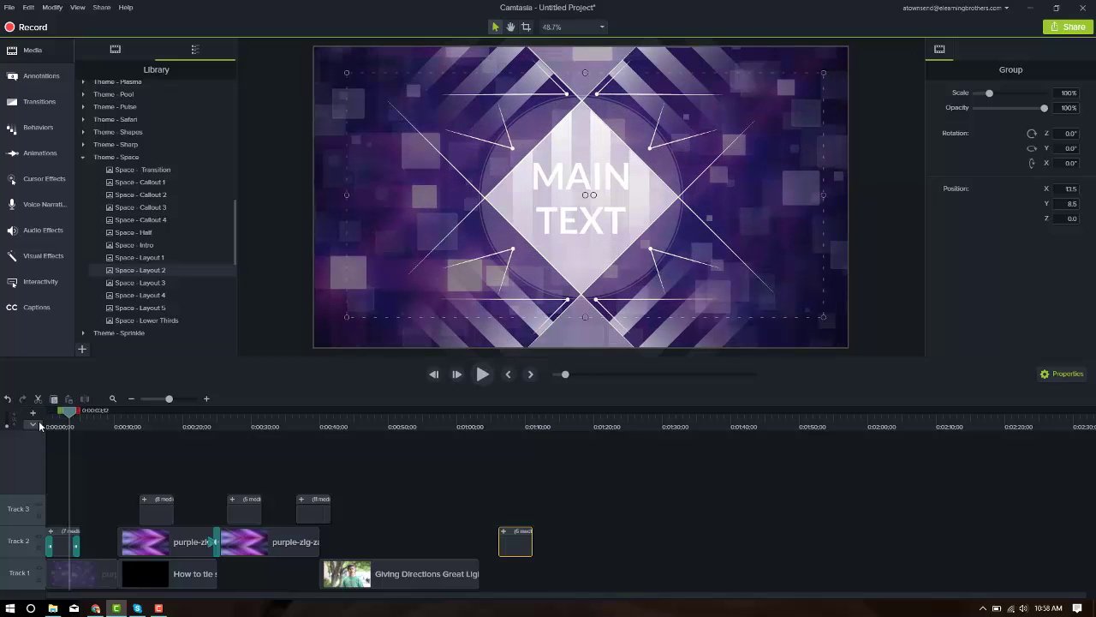
Set the falling-squares background to full opacity, then back to about 50%
{"action": "left_click", "coordinate": [80, 569]}
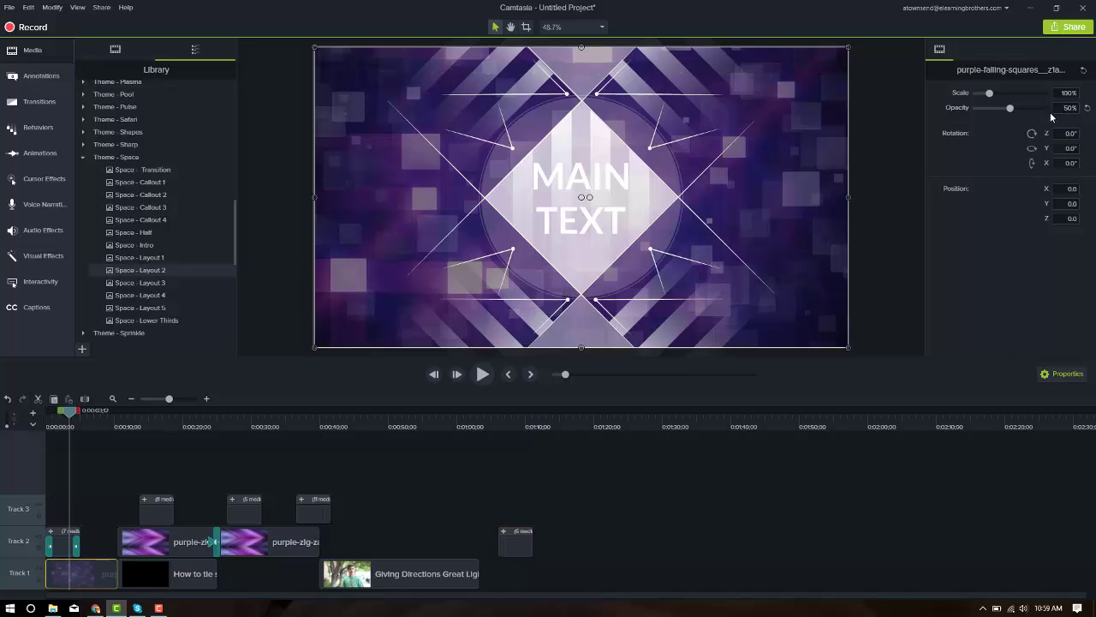
{"action": "left_click_drag", "start_coordinate": [1010, 109], "coordinate": [1045, 108]}
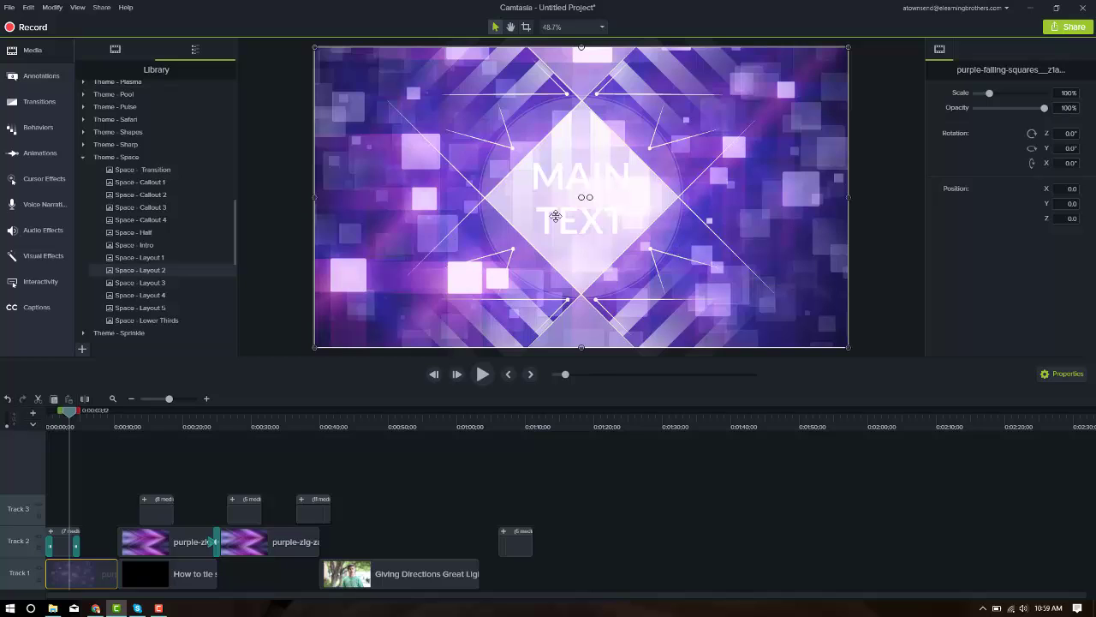
{"action": "left_click_drag", "start_coordinate": [1044, 108], "coordinate": [1009, 114]}
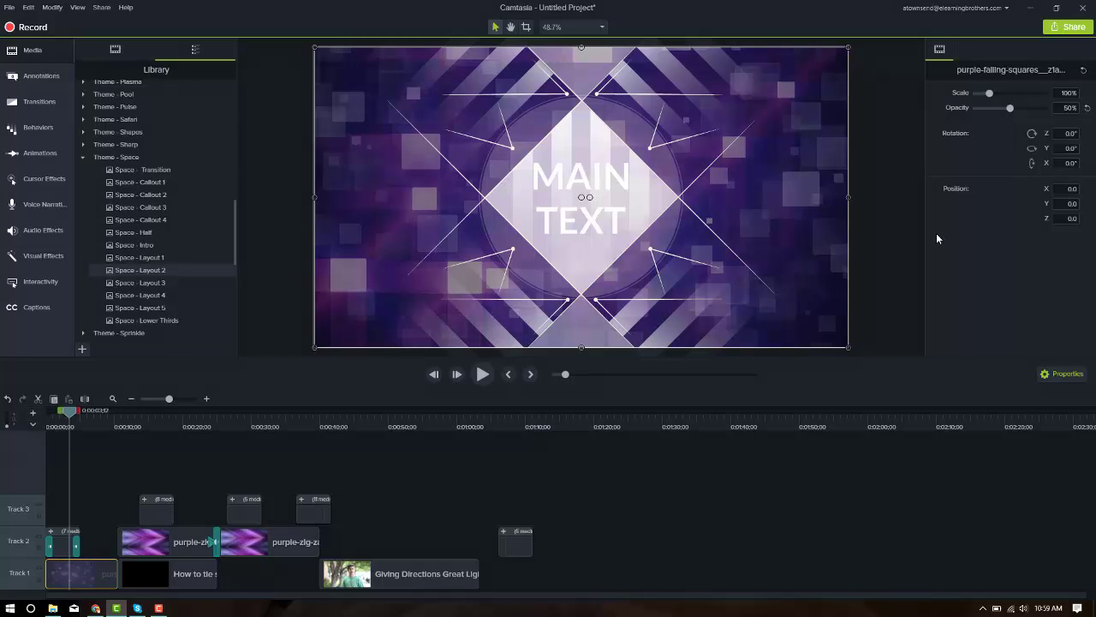
Replace the MAIN TEXT title with 'FUTURE OF OUTDOORS' and widen its box to two lines
{"action": "left_click", "coordinate": [563, 184]}
{"action": "double_click", "coordinate": [563, 185]}
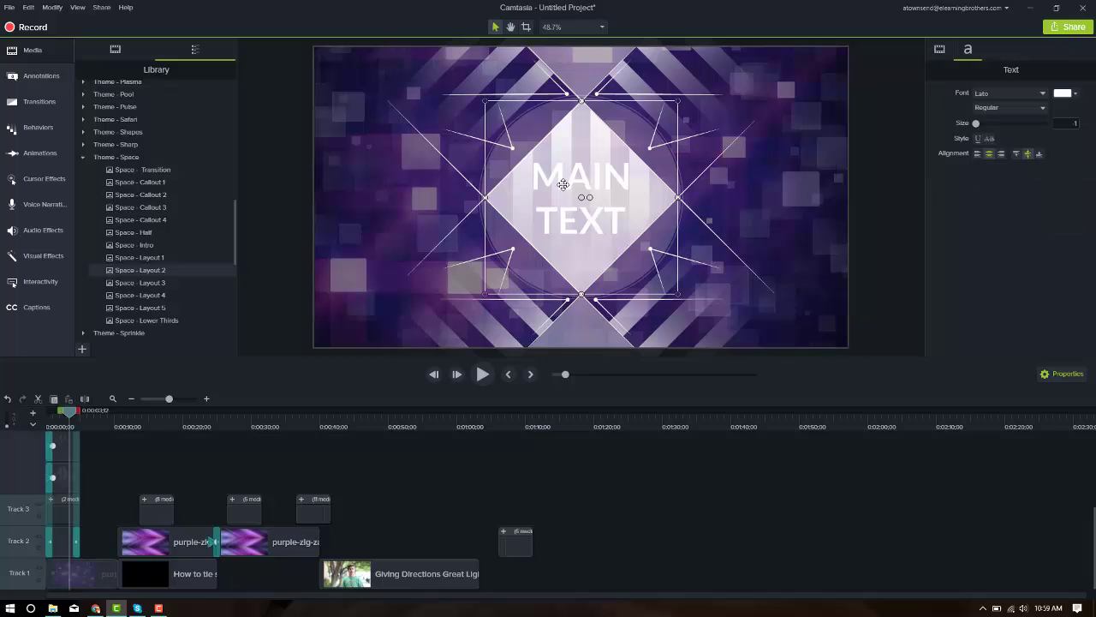
{"action": "double_click", "coordinate": [563, 184]}
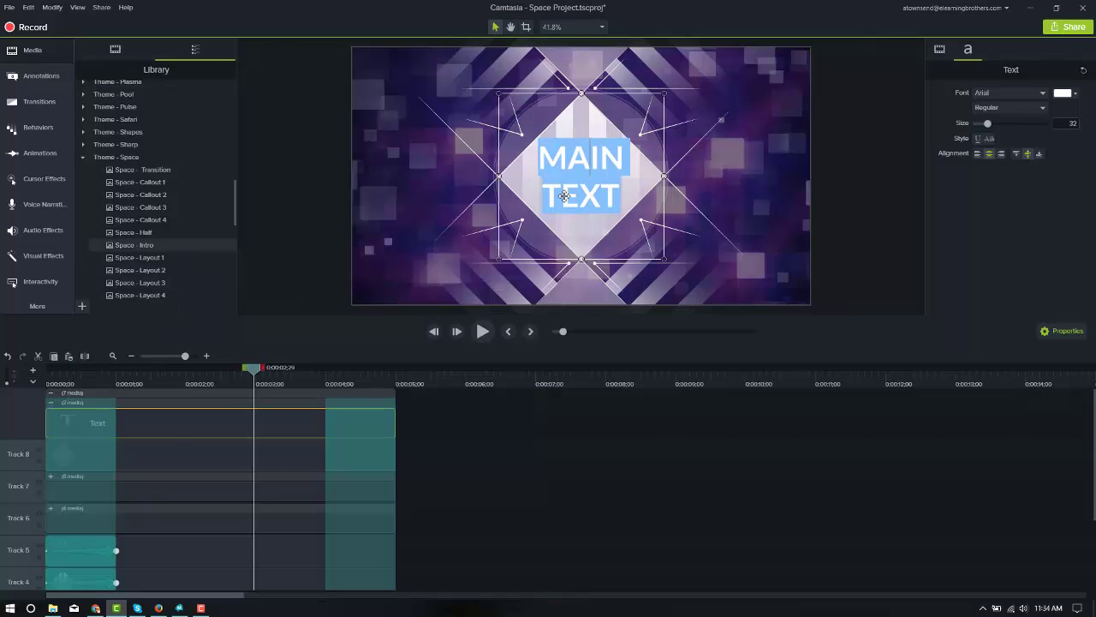
{"action": "type", "text": "FUTURE"}
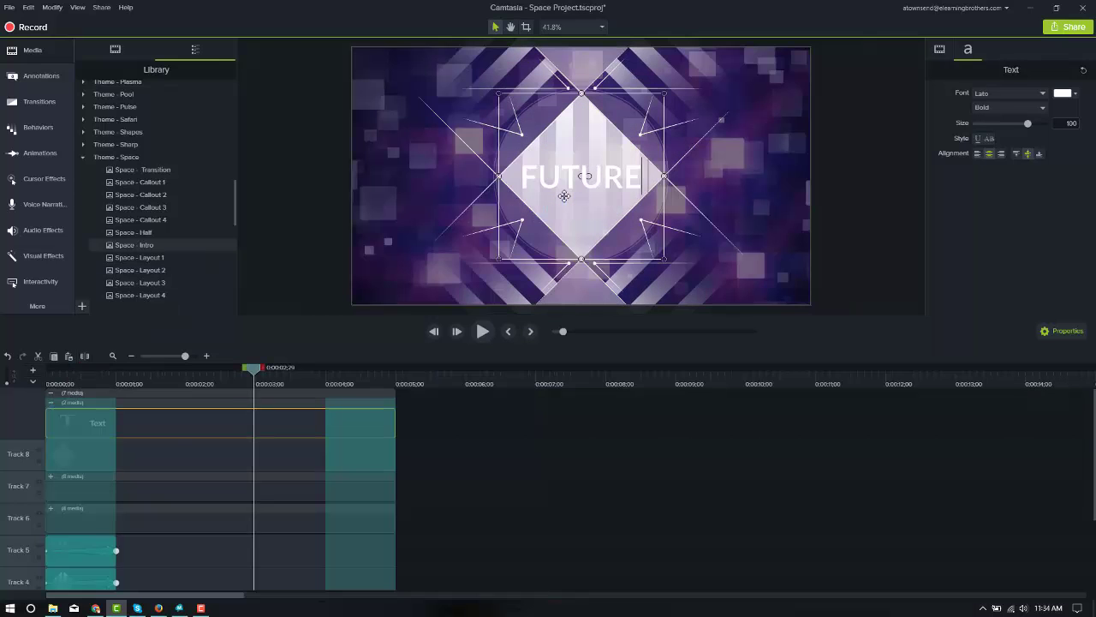
{"action": "type", "text": " OF OUTDO"}
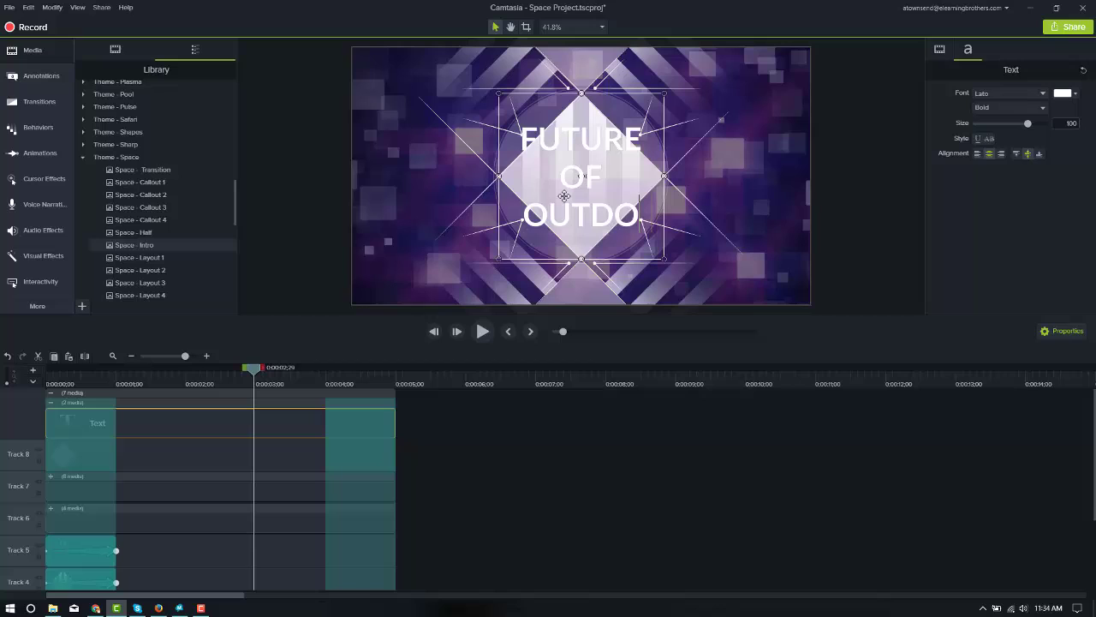
{"action": "type", "text": "ORS"}
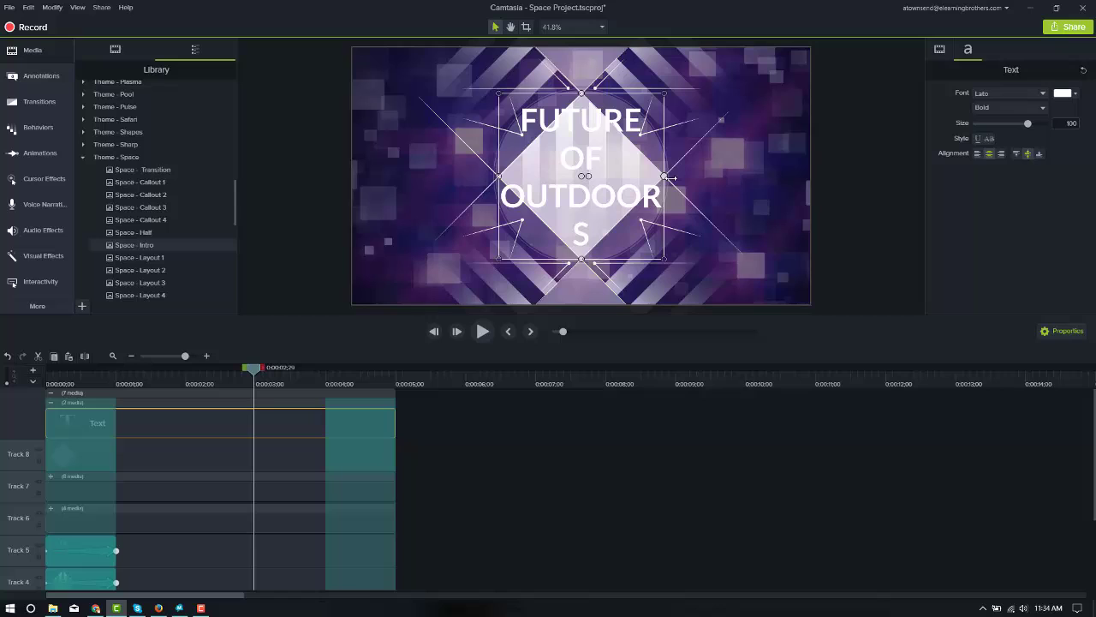
{"action": "left_click_drag", "start_coordinate": [673, 177], "coordinate": [704, 181]}
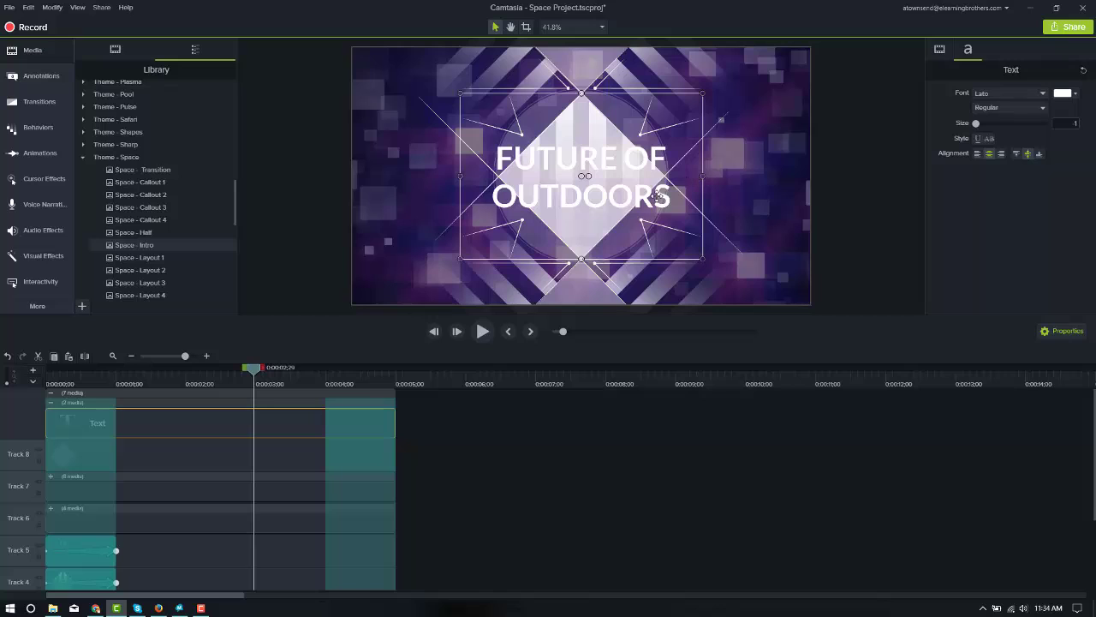
Resize the FUTURE OF OUTDOORS text so it sits on two lines
{"action": "double_click", "coordinate": [658, 196]}
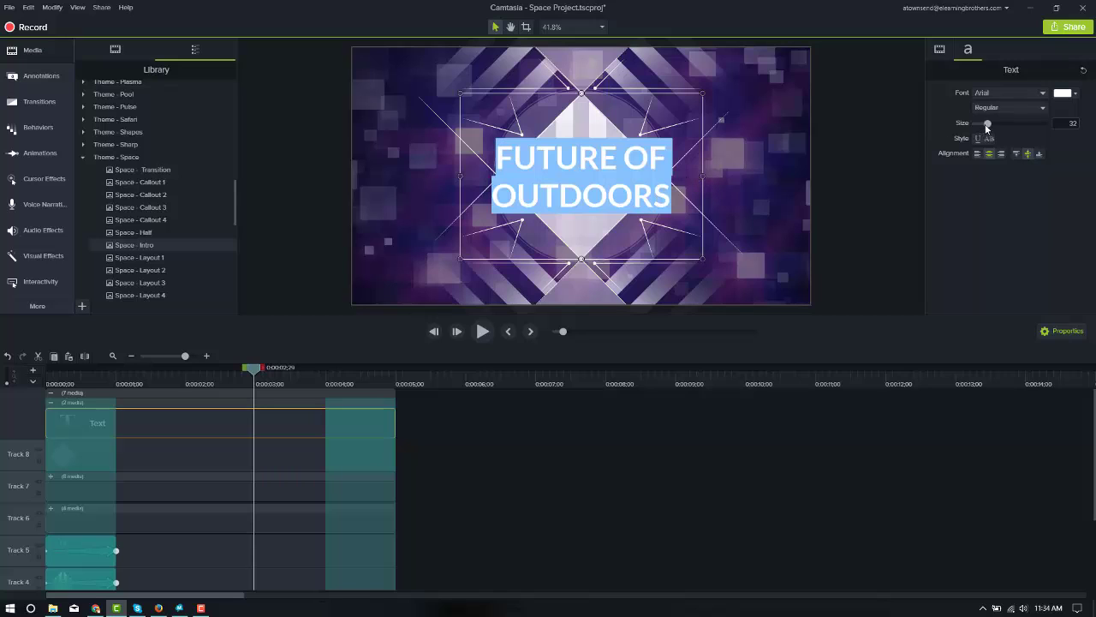
{"action": "left_click_drag", "start_coordinate": [987, 126], "coordinate": [992, 126]}
{"action": "key", "text": "Escape"}
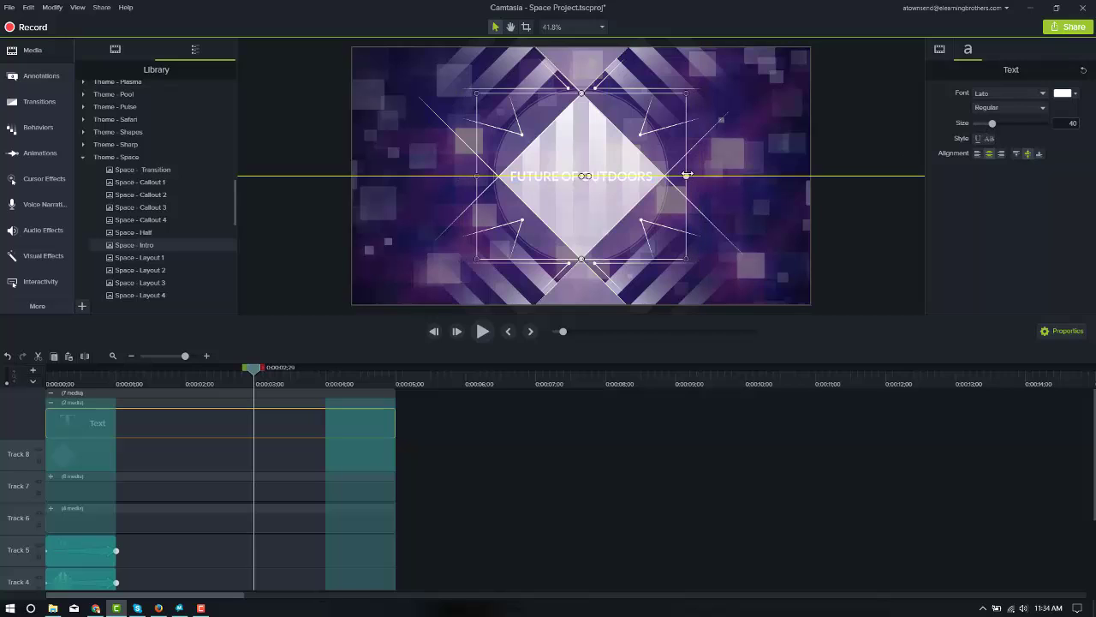
{"action": "left_click_drag", "start_coordinate": [996, 124], "coordinate": [1009, 125]}
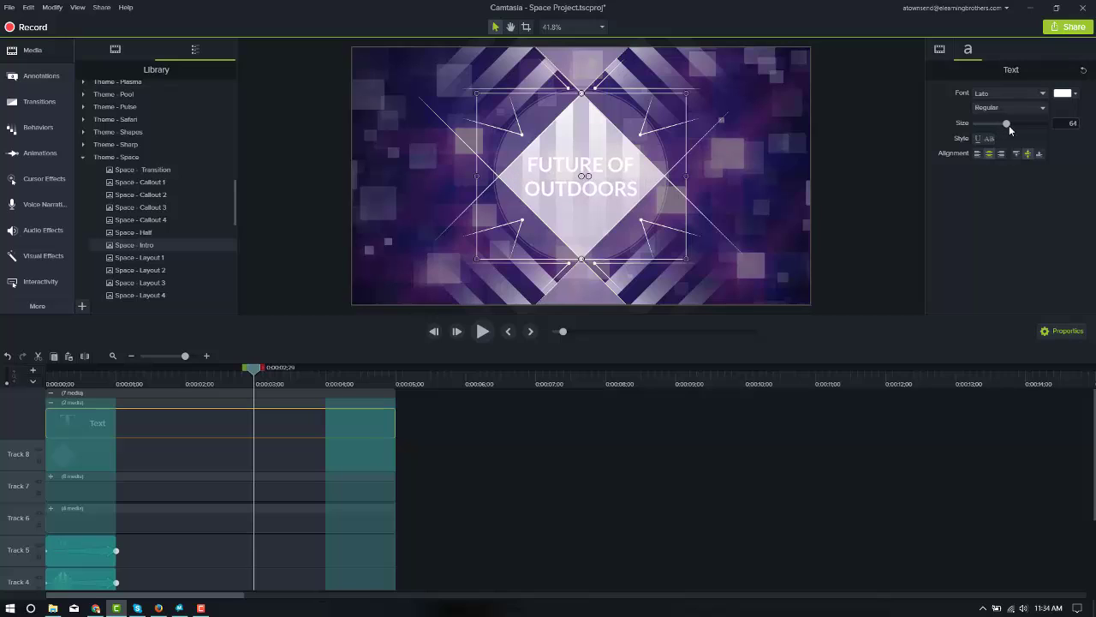
Make the title text black, deselect it, and bring Tracks 1–2 into view
{"action": "left_click", "coordinate": [1070, 99]}
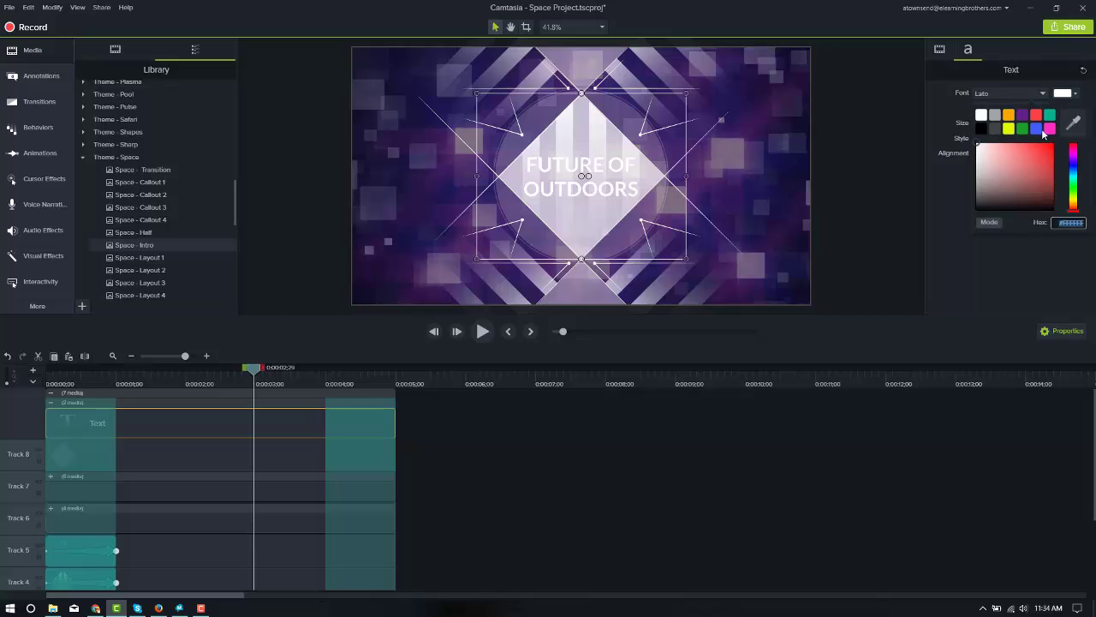
{"action": "left_click", "coordinate": [981, 128]}
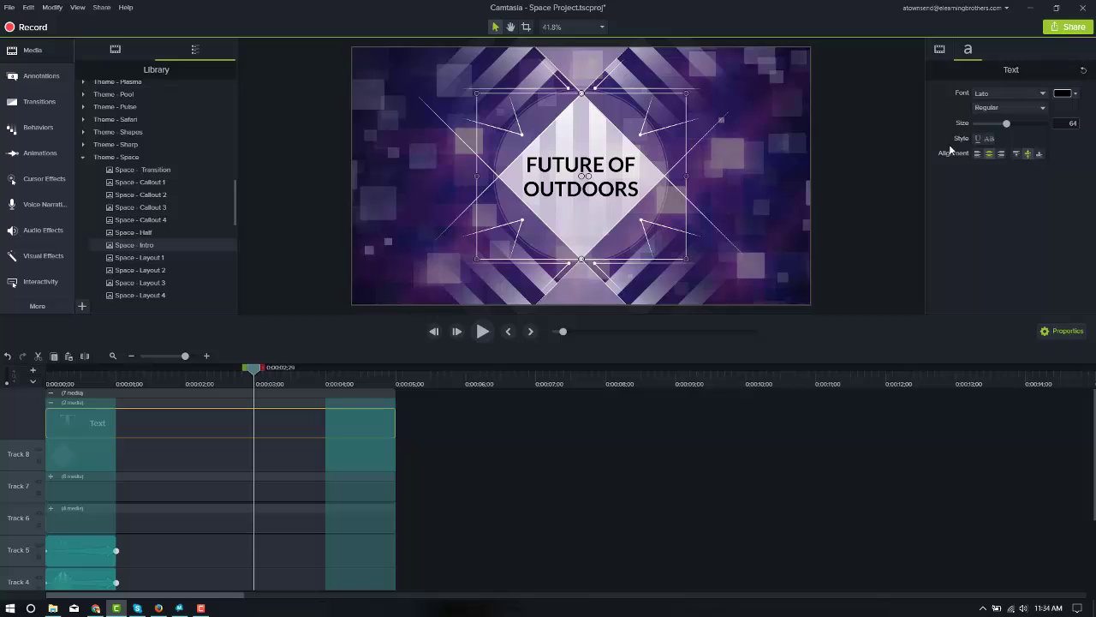
{"action": "left_click", "coordinate": [871, 281]}
{"action": "scroll", "coordinate": [167, 436], "scroll_direction": "down", "scroll_amount": 3}
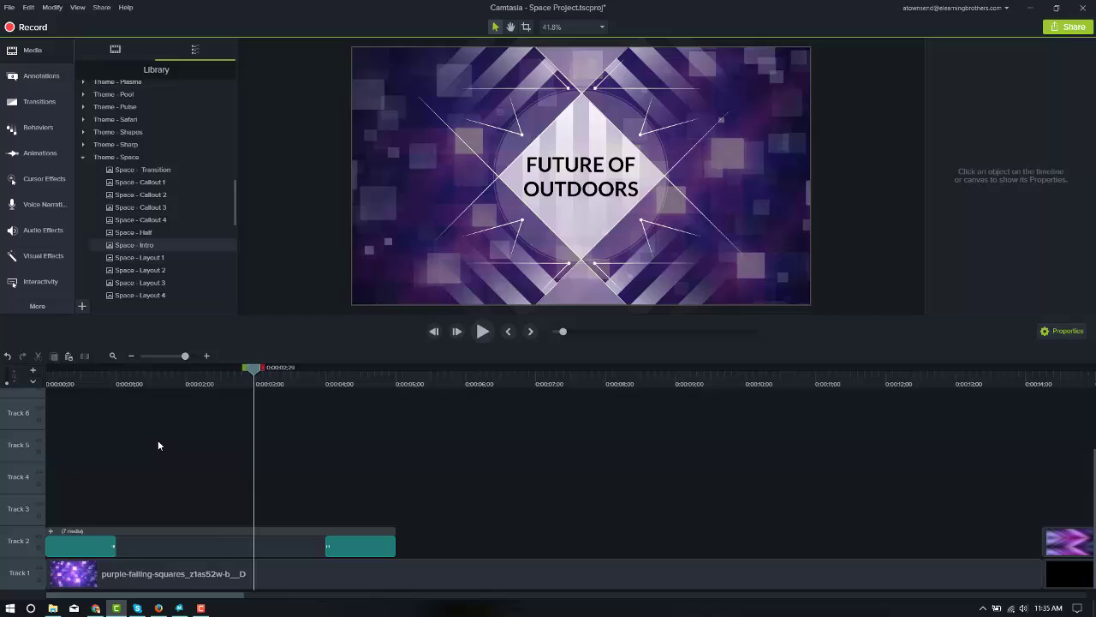
Extend the intro group clip on Track 2 to about 0:00:13 and play it back
{"action": "left_click", "coordinate": [216, 543]}
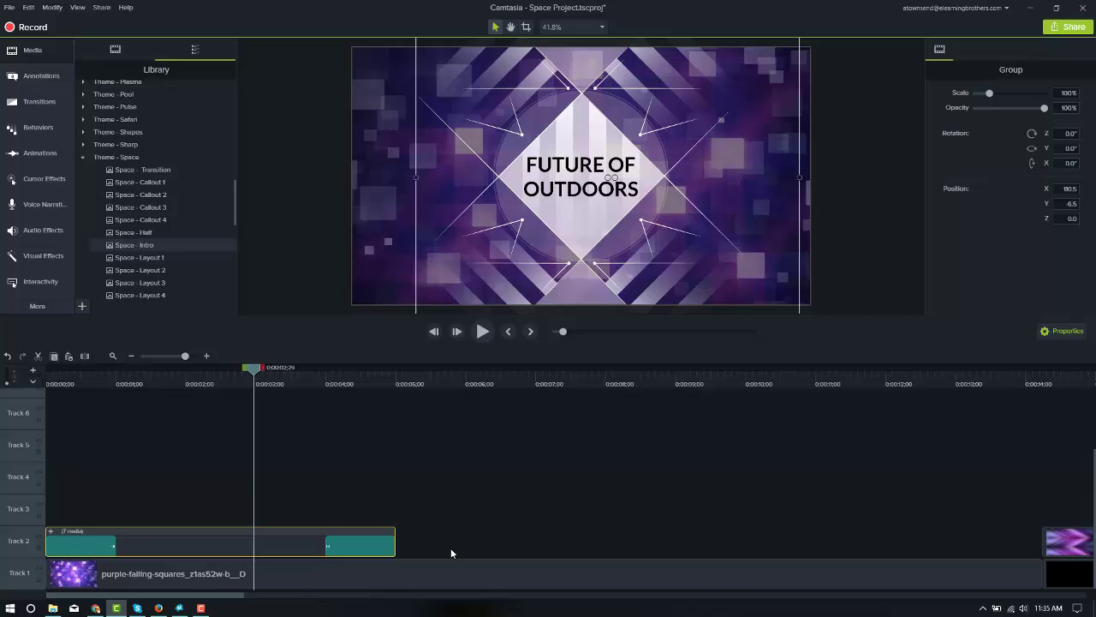
{"action": "left_click_drag", "start_coordinate": [397, 548], "coordinate": [1018, 540]}
{"action": "left_click_drag", "start_coordinate": [254, 368], "coordinate": [171, 368]}
{"action": "key", "text": "space"}
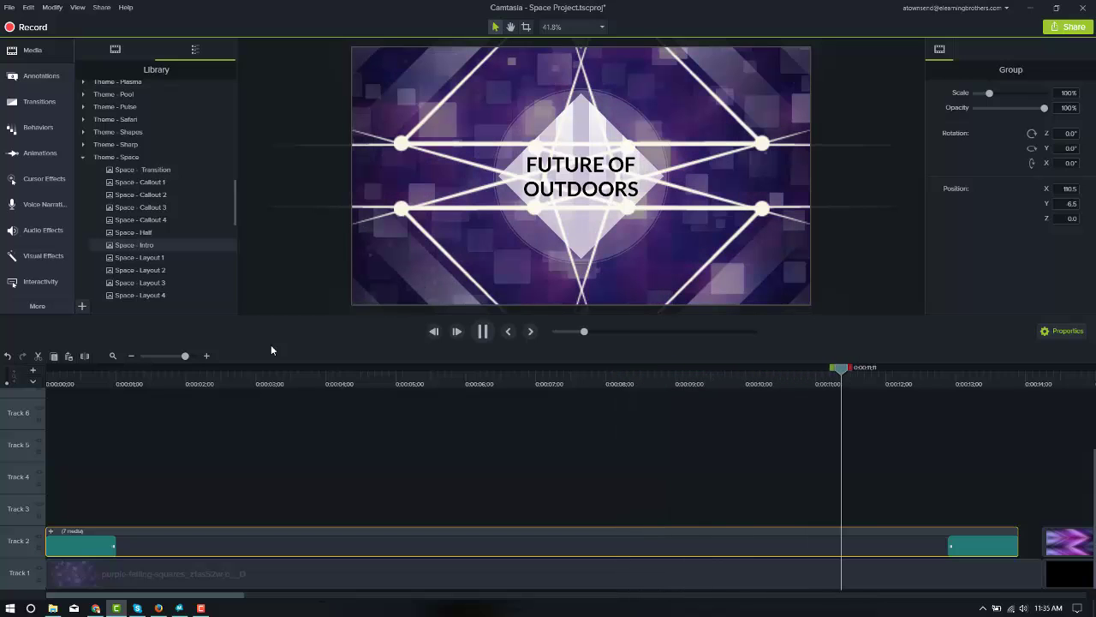
Stop playback and expand the 8-media group on Track 7 to reveal its animations
{"action": "key", "text": "space"}
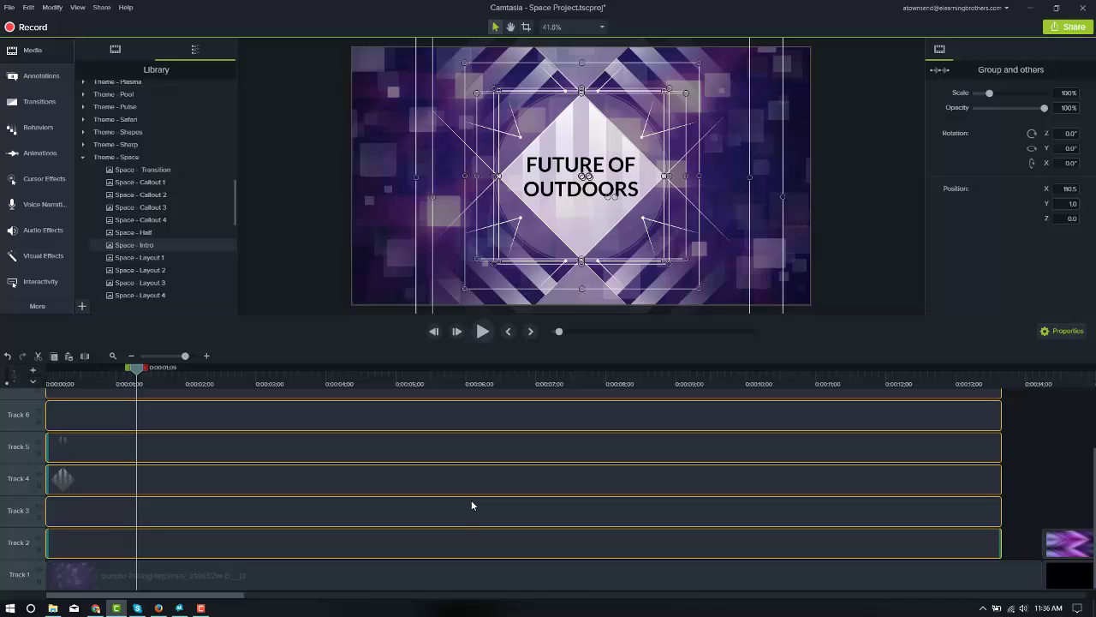
{"action": "scroll", "coordinate": [448, 561], "scroll_direction": "up", "scroll_amount": 2}
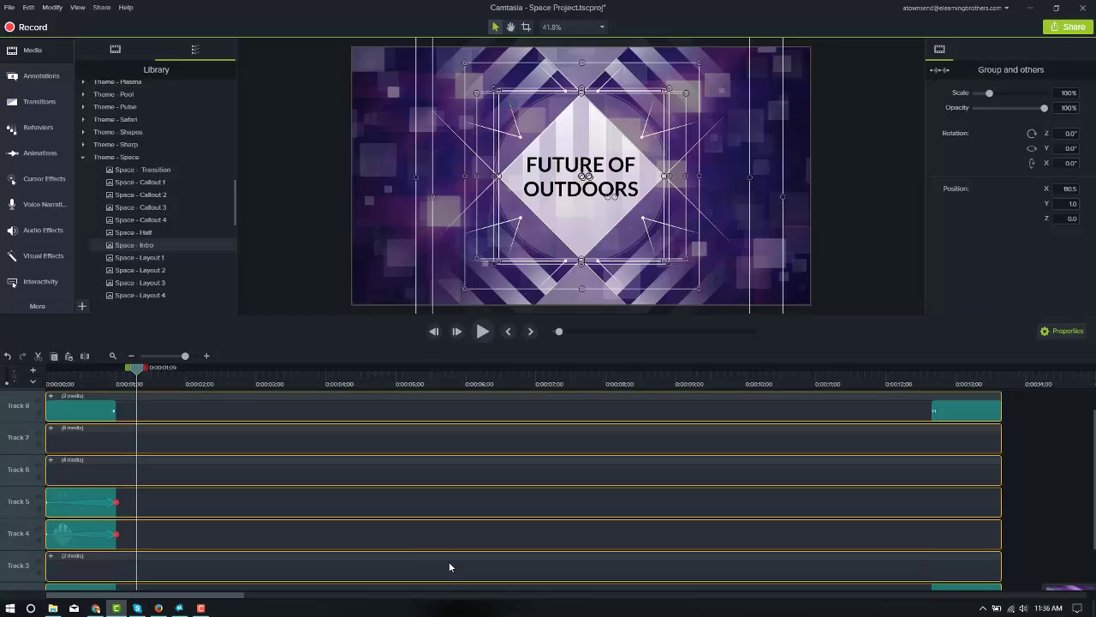
{"action": "scroll", "coordinate": [449, 566], "scroll_direction": "down", "scroll_amount": 2}
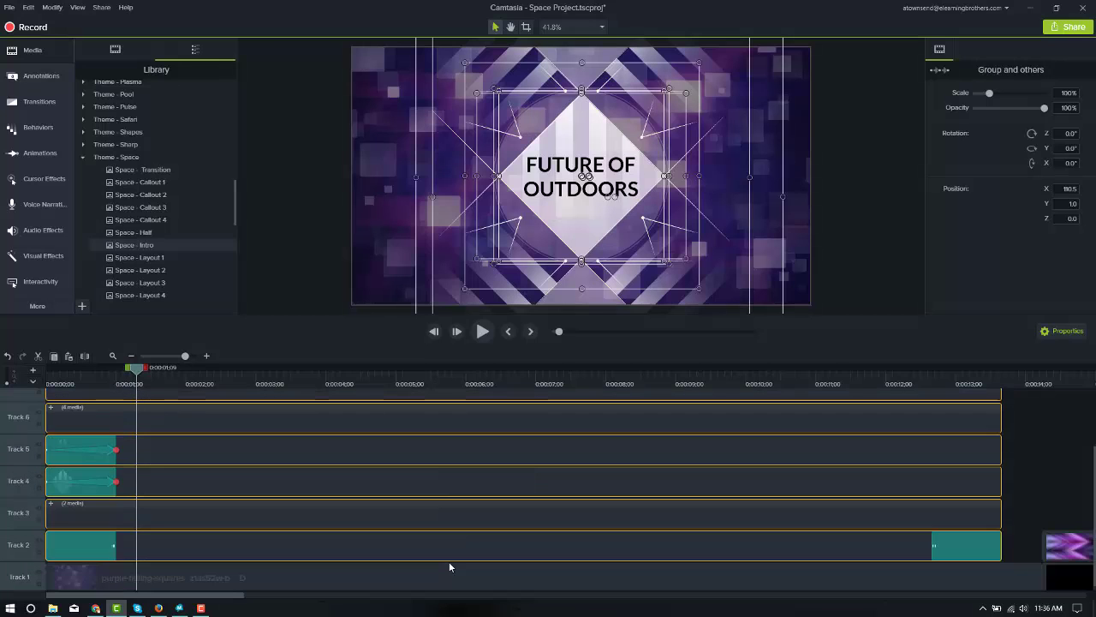
{"action": "scroll", "coordinate": [449, 561], "scroll_direction": "up", "scroll_amount": 3}
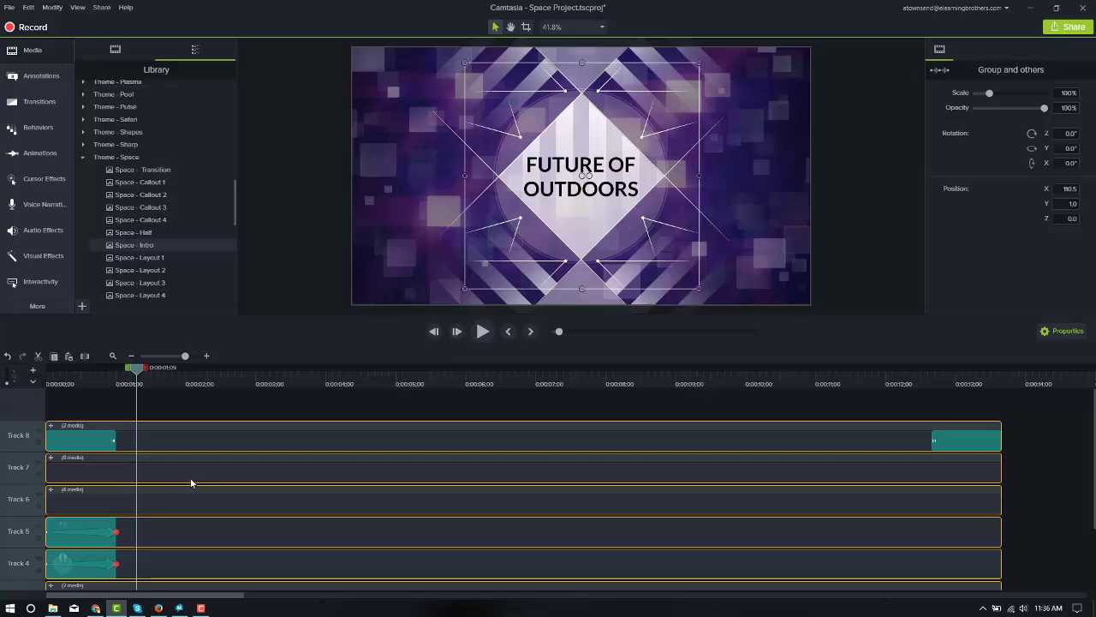
{"action": "double_click", "coordinate": [219, 483]}
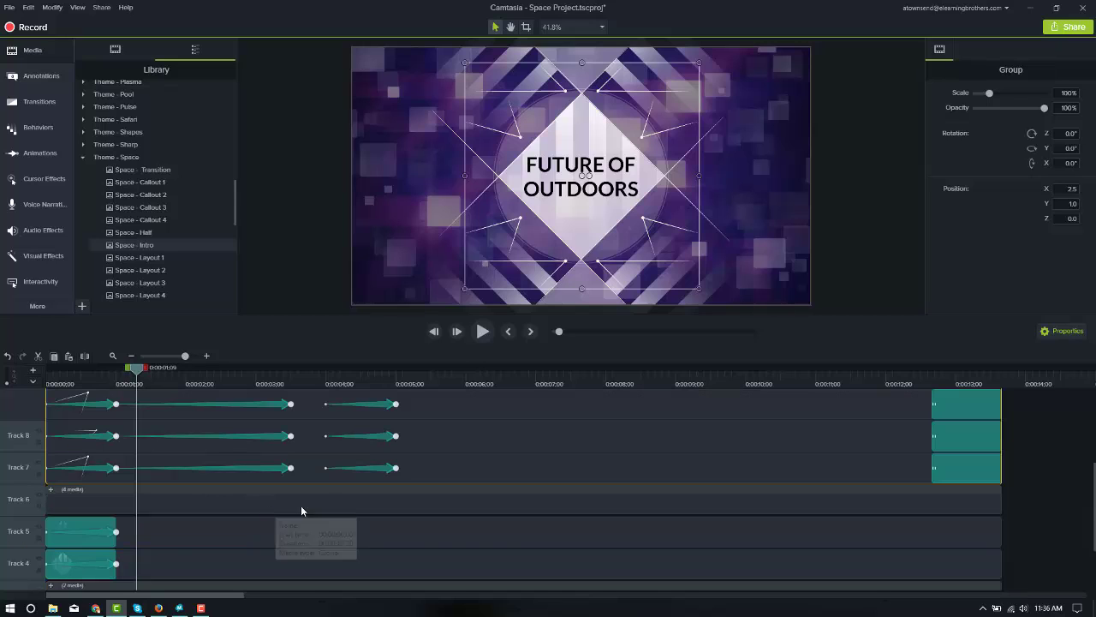
{"action": "scroll", "coordinate": [437, 532], "scroll_direction": "up", "scroll_amount": 3}
{"action": "scroll", "coordinate": [437, 532], "scroll_direction": "up", "scroll_amount": 3}
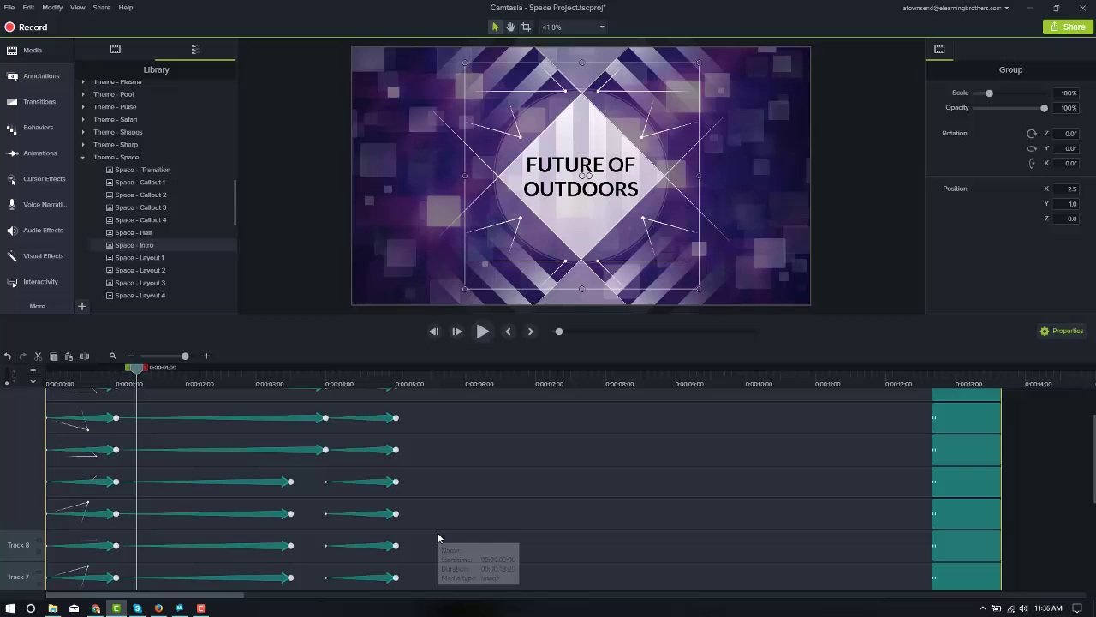
{"action": "scroll", "coordinate": [435, 532], "scroll_direction": "up", "scroll_amount": 1}
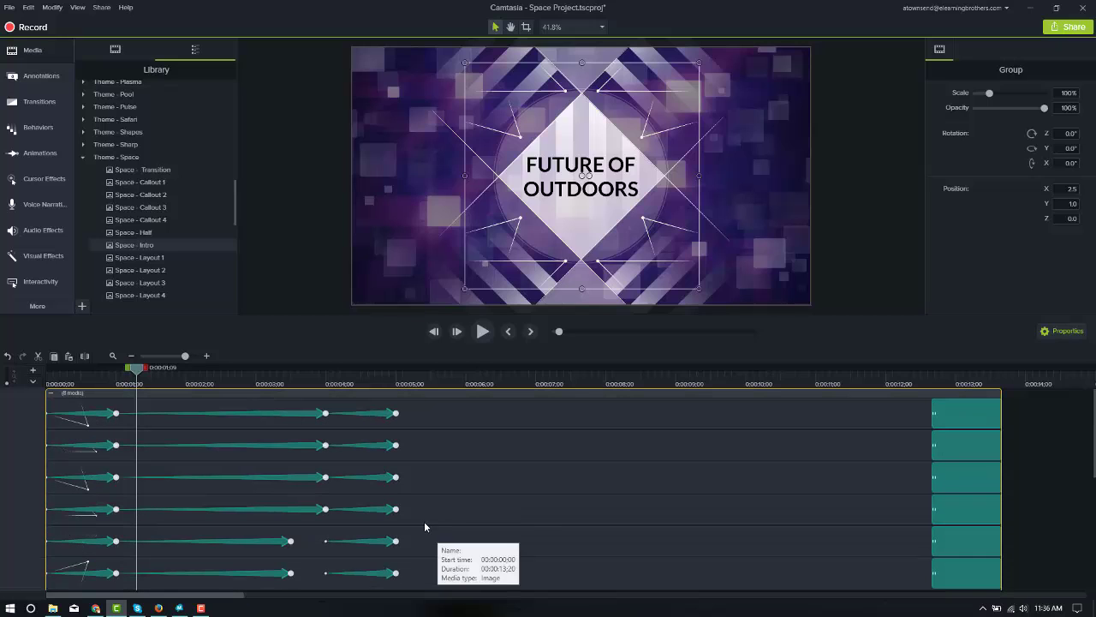
Select the closing animations on all eight sub-tracks and move them to start near 00:00:12;05
{"action": "left_click", "coordinate": [388, 414]}
{"action": "left_click", "coordinate": [388, 446], "text": "ctrl"}
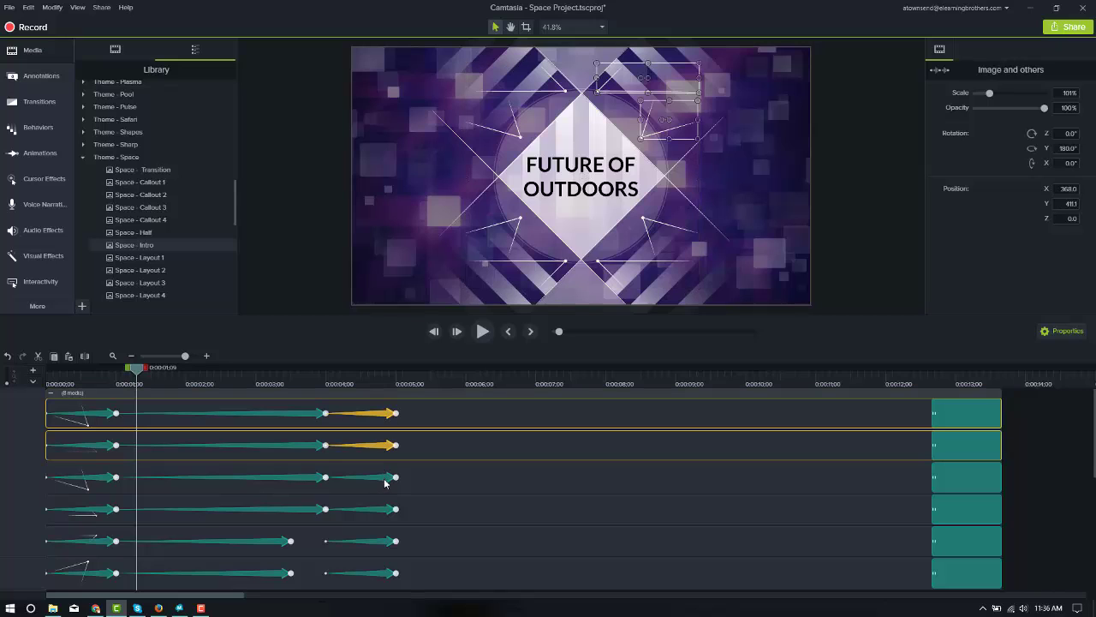
{"action": "left_click", "coordinate": [387, 480], "text": "ctrl"}
{"action": "left_click", "coordinate": [387, 512], "text": "ctrl"}
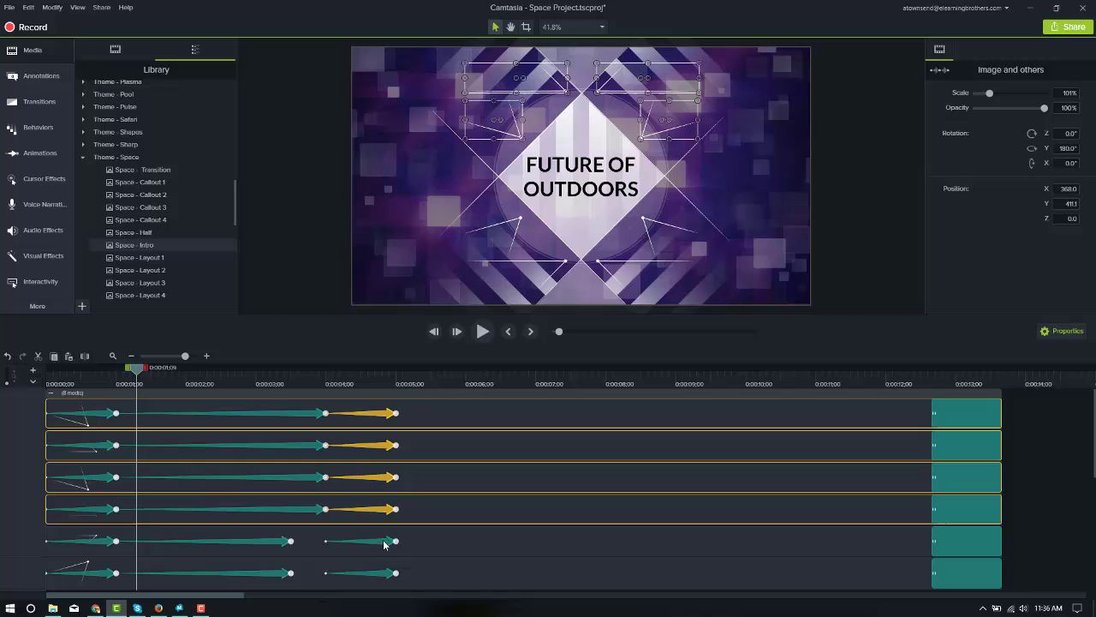
{"action": "left_click", "coordinate": [385, 543], "text": "ctrl"}
{"action": "left_click", "coordinate": [387, 573], "text": "ctrl"}
{"action": "scroll", "coordinate": [427, 510], "scroll_direction": "down", "scroll_amount": 1}
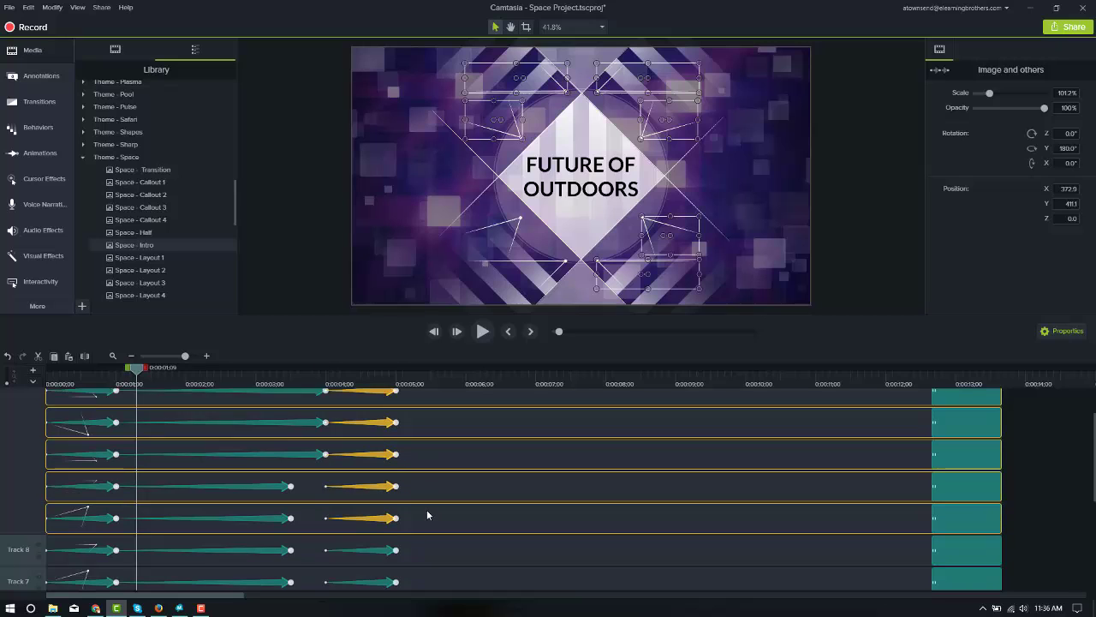
{"action": "scroll", "coordinate": [426, 513], "scroll_direction": "down", "scroll_amount": 1}
{"action": "left_click", "coordinate": [387, 495], "text": "ctrl"}
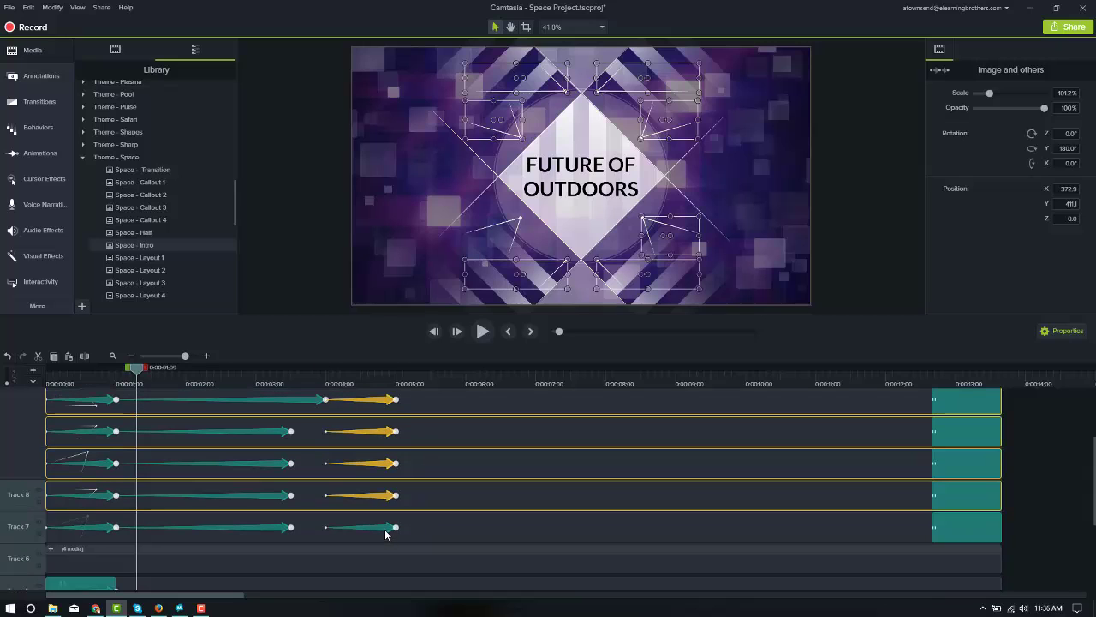
{"action": "left_click", "coordinate": [387, 526], "text": "ctrl"}
{"action": "left_click_drag", "start_coordinate": [390, 527], "coordinate": [445, 527]}
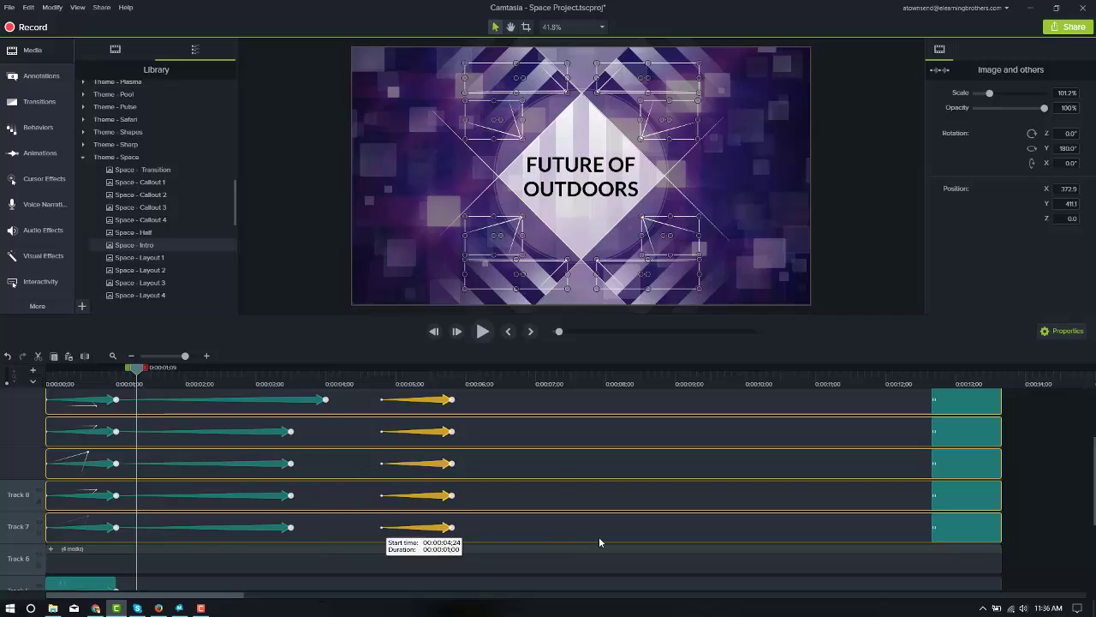
{"action": "left_click_drag", "start_coordinate": [599, 542], "coordinate": [997, 530]}
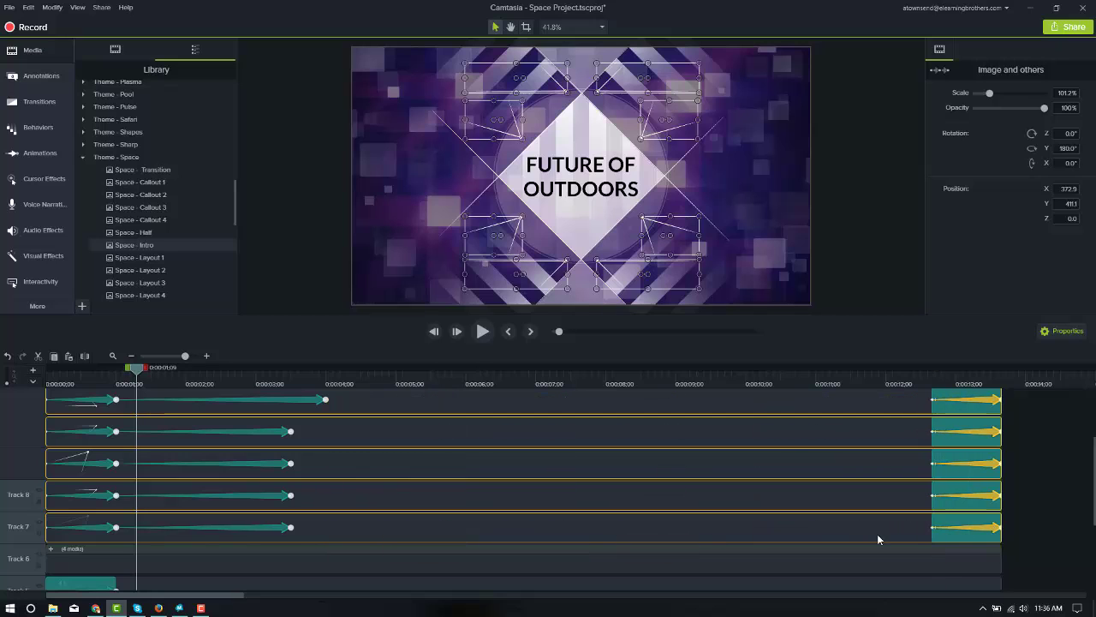
Select all eight middle animations and stretch them to meet the exit animations near 12 seconds
{"action": "left_click", "coordinate": [268, 527]}
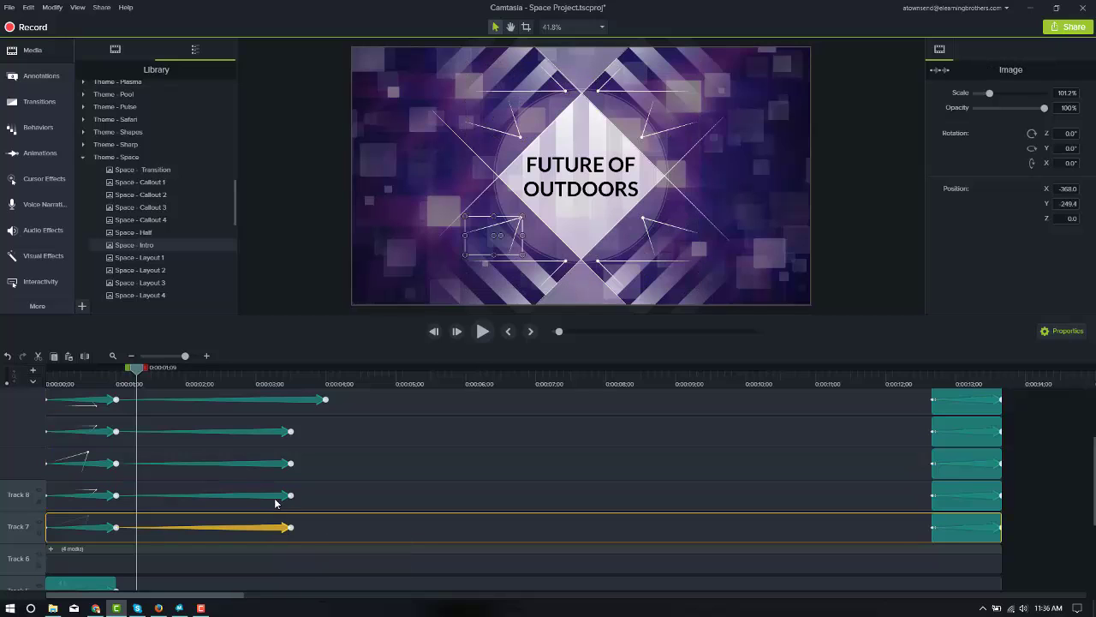
{"action": "left_click", "coordinate": [277, 497], "text": "ctrl"}
{"action": "left_click", "coordinate": [275, 467], "text": "ctrl"}
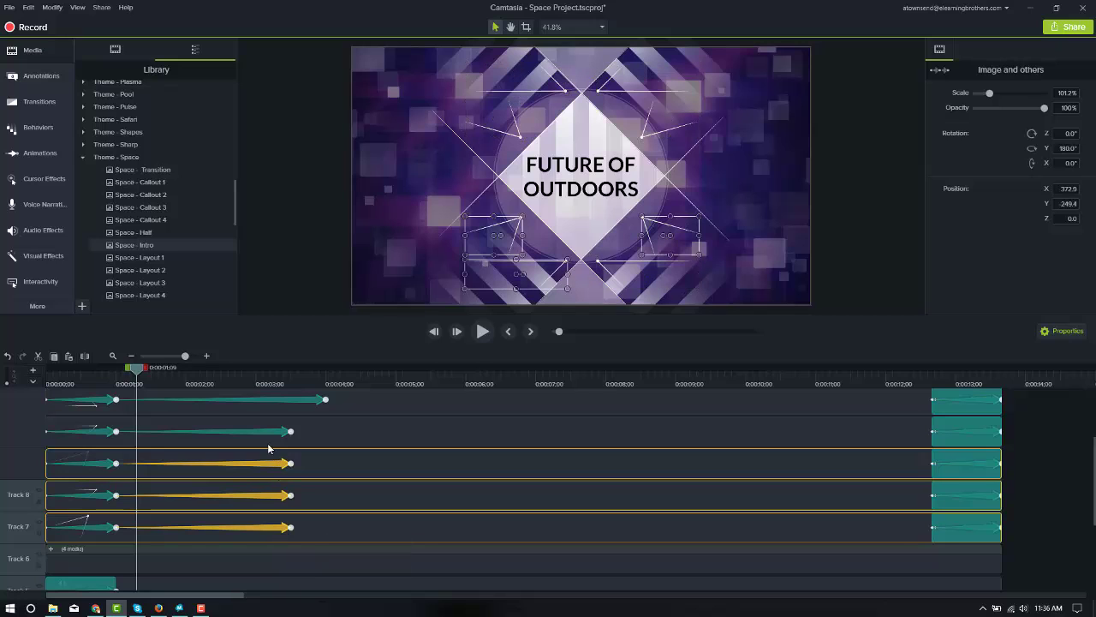
{"action": "left_click", "coordinate": [266, 430], "text": "ctrl"}
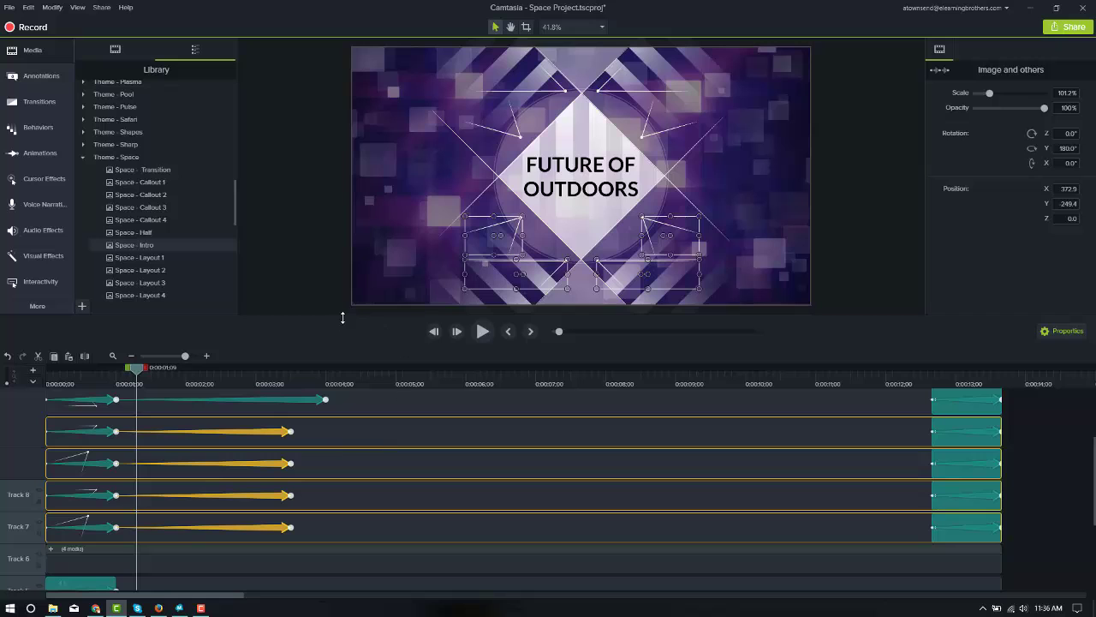
{"action": "left_click_drag", "start_coordinate": [343, 317], "coordinate": [351, 261]}
{"action": "left_click", "coordinate": [311, 400], "text": "ctrl"}
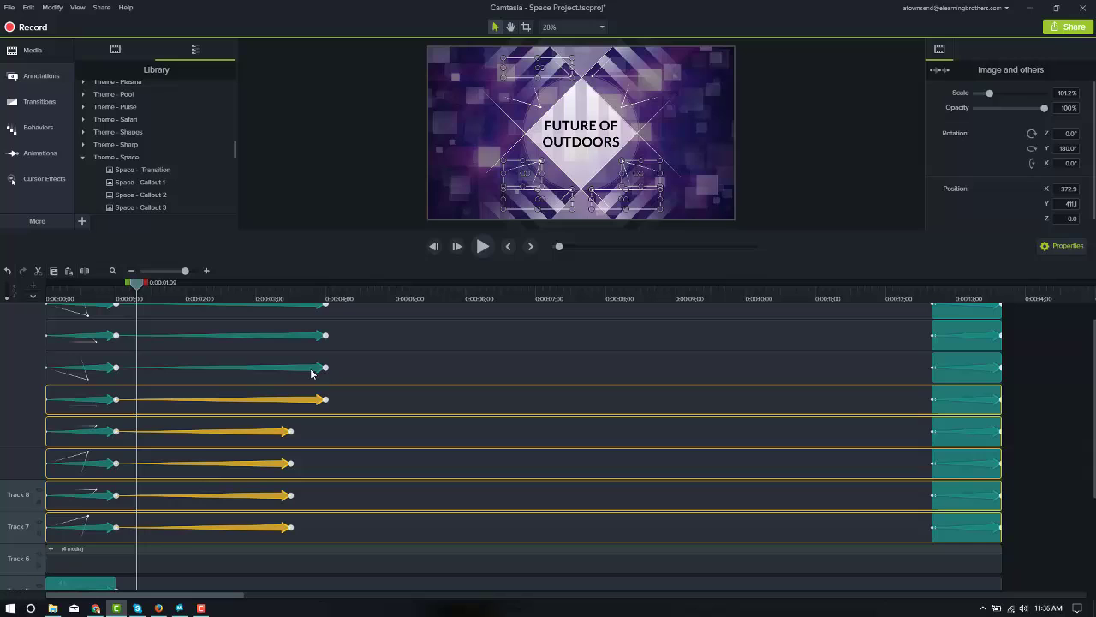
{"action": "left_click", "coordinate": [312, 368], "text": "ctrl"}
{"action": "left_click", "coordinate": [319, 335], "text": "ctrl"}
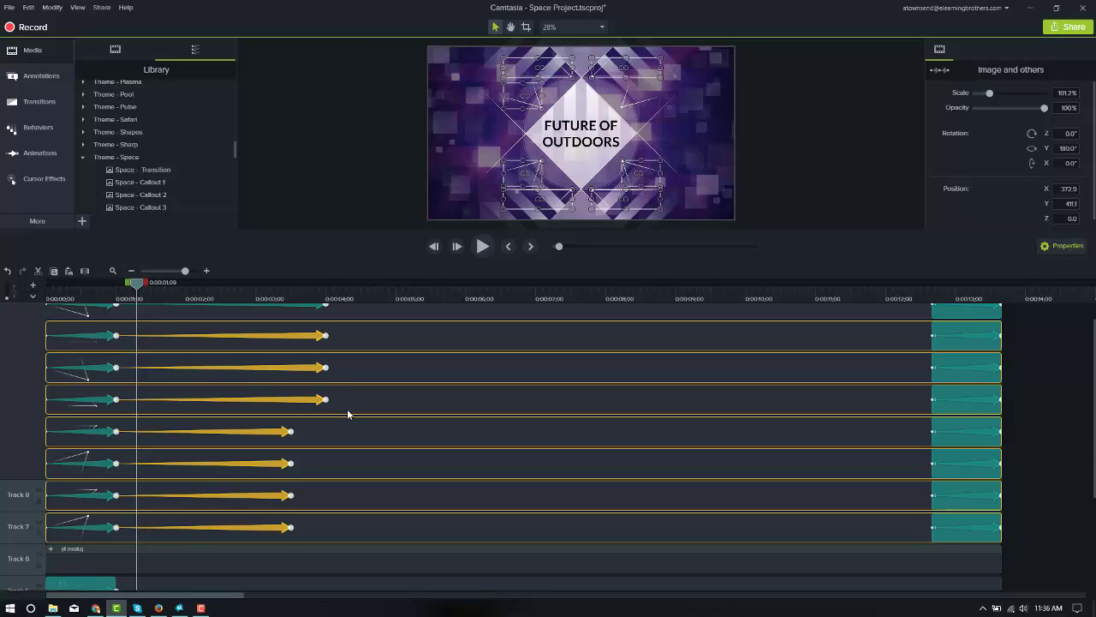
{"action": "scroll", "coordinate": [347, 411], "scroll_direction": "up", "scroll_amount": 1}
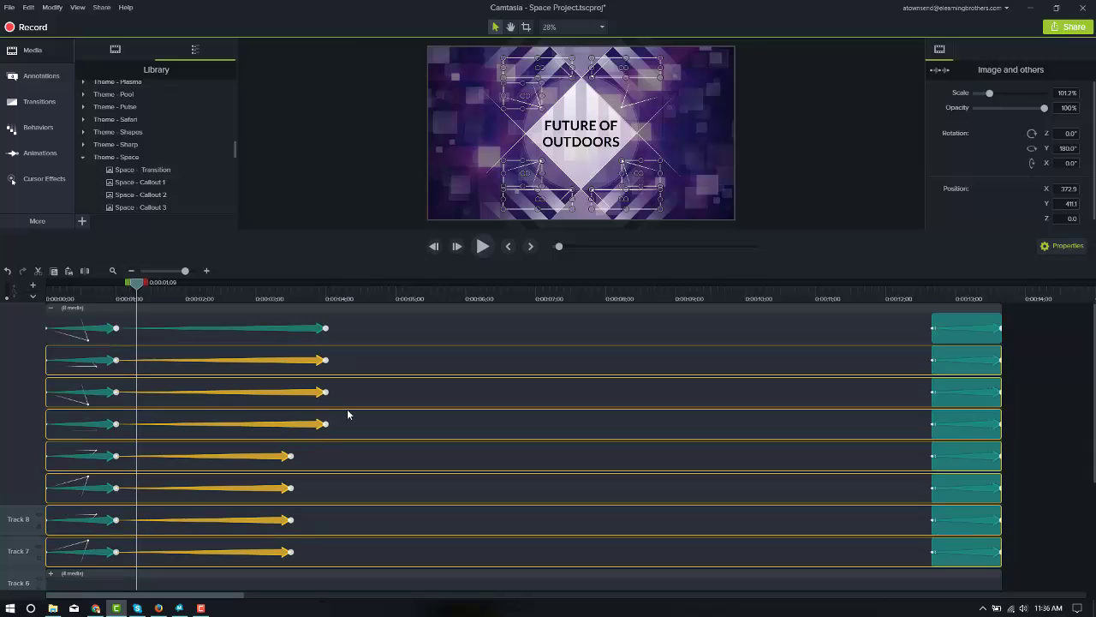
{"action": "left_click", "coordinate": [324, 328], "text": "ctrl"}
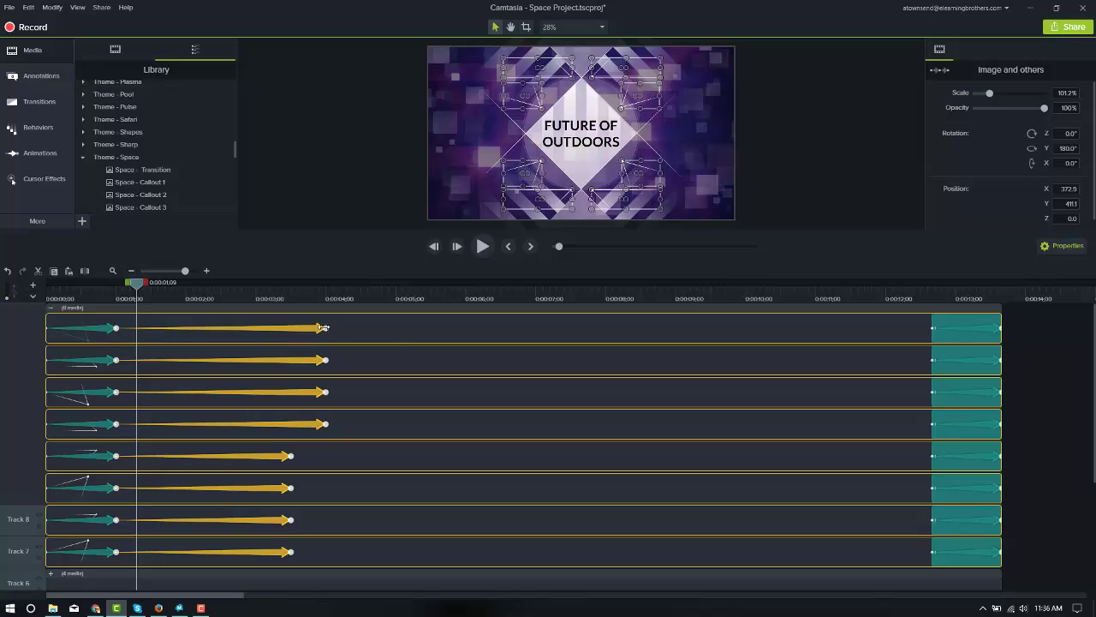
{"action": "left_click_drag", "start_coordinate": [324, 328], "coordinate": [889, 340]}
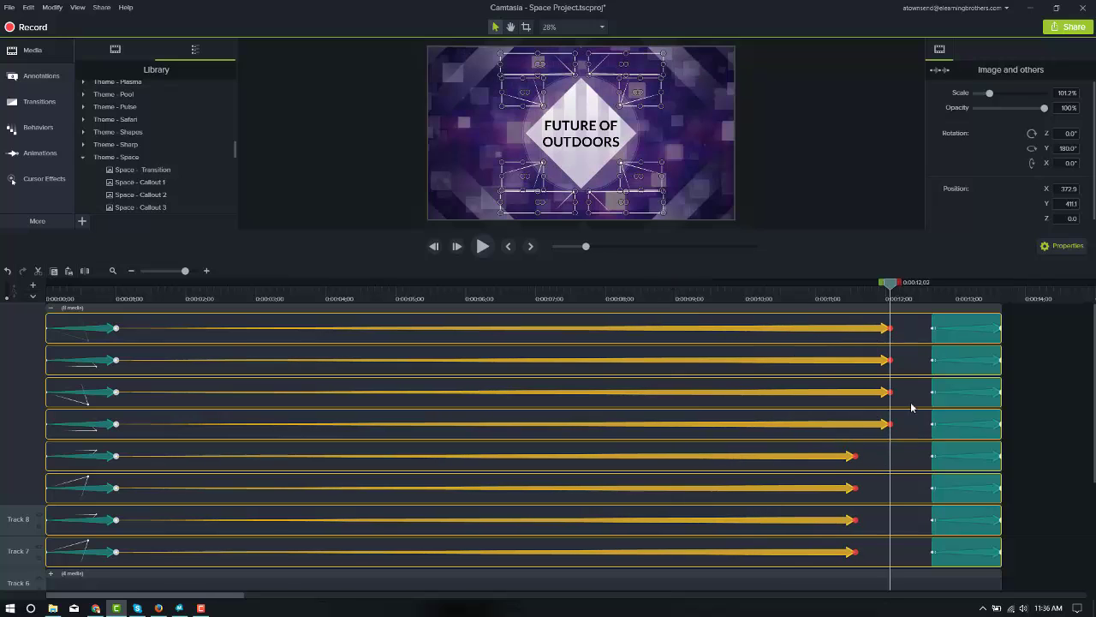
{"action": "left_click_drag", "start_coordinate": [890, 328], "coordinate": [931, 330]}
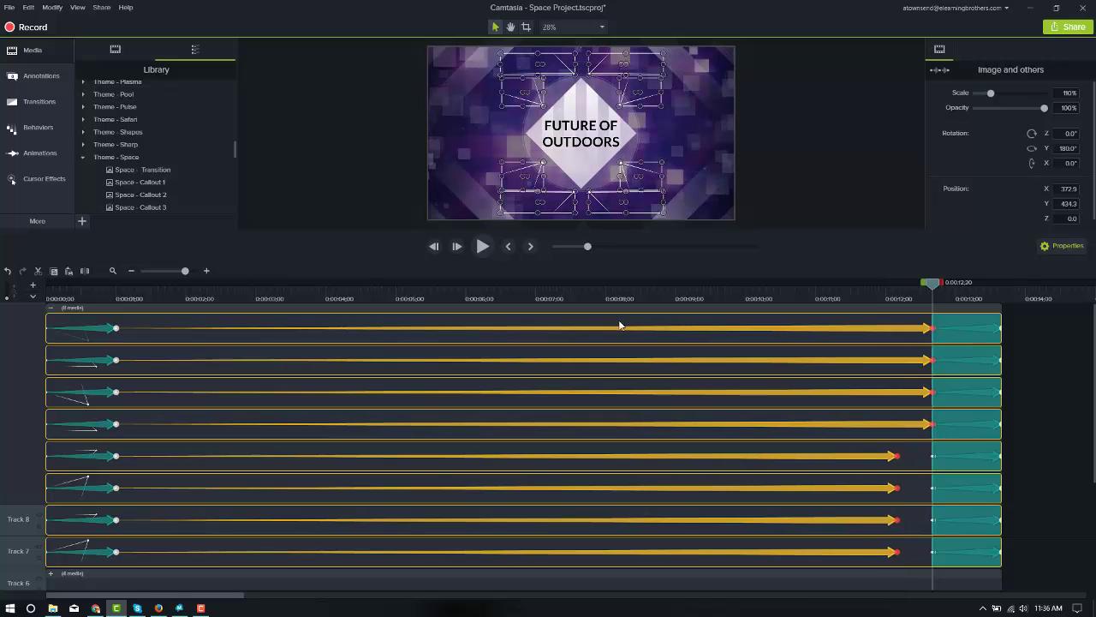
Collapse the eight-piece group and move the four-piece group's exit animations to 0:12:20
{"action": "left_click", "coordinate": [54, 319]}
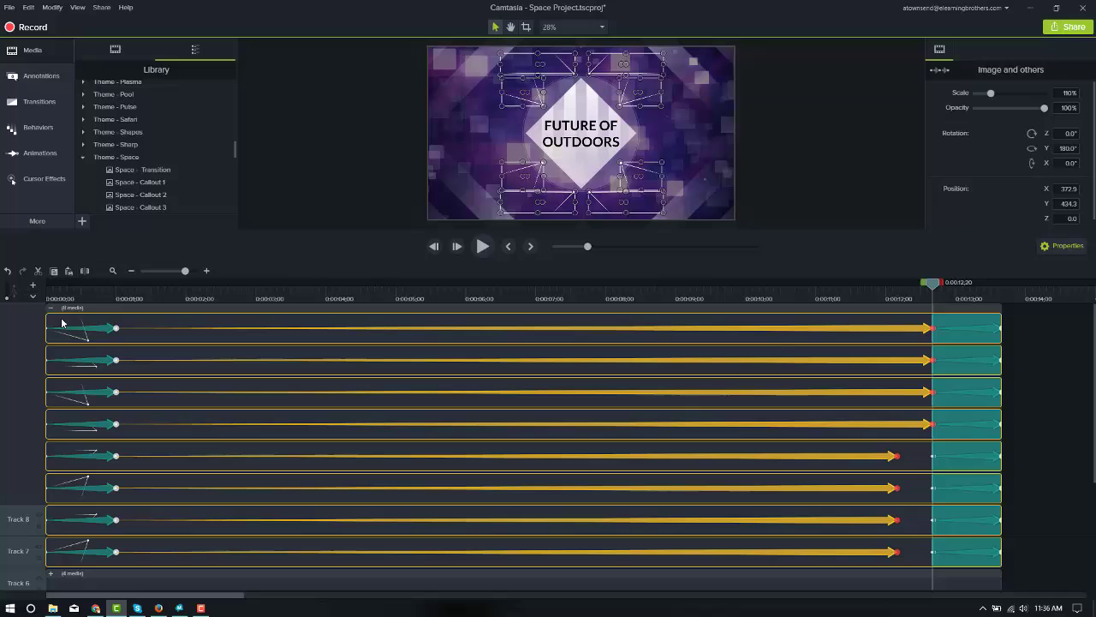
{"action": "left_click", "coordinate": [122, 360]}
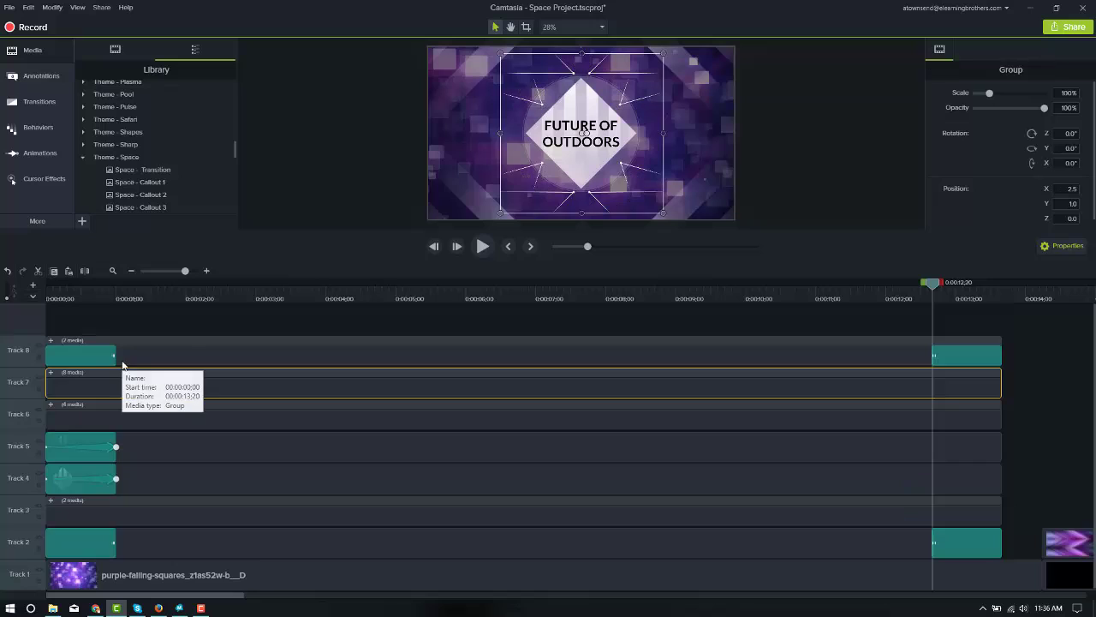
{"action": "left_click", "coordinate": [49, 404]}
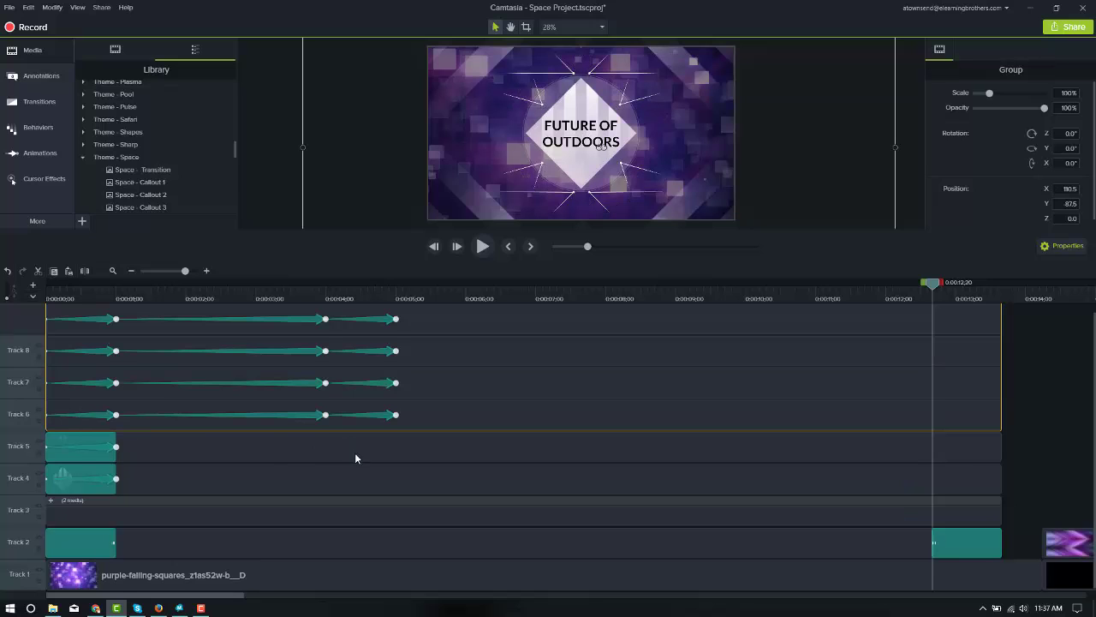
{"action": "left_click", "coordinate": [387, 334]}
{"action": "left_click", "coordinate": [386, 360], "text": "ctrl"}
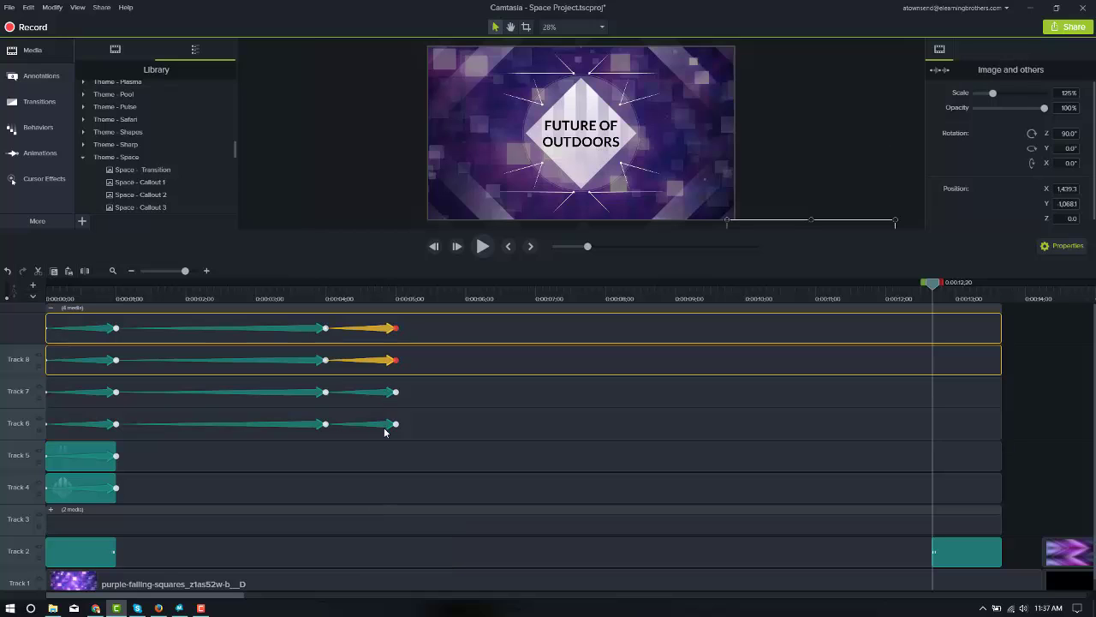
{"action": "left_click", "coordinate": [385, 392], "text": "ctrl"}
{"action": "left_click", "coordinate": [381, 425], "text": "ctrl"}
{"action": "left_click_drag", "start_coordinate": [396, 424], "coordinate": [400, 425]}
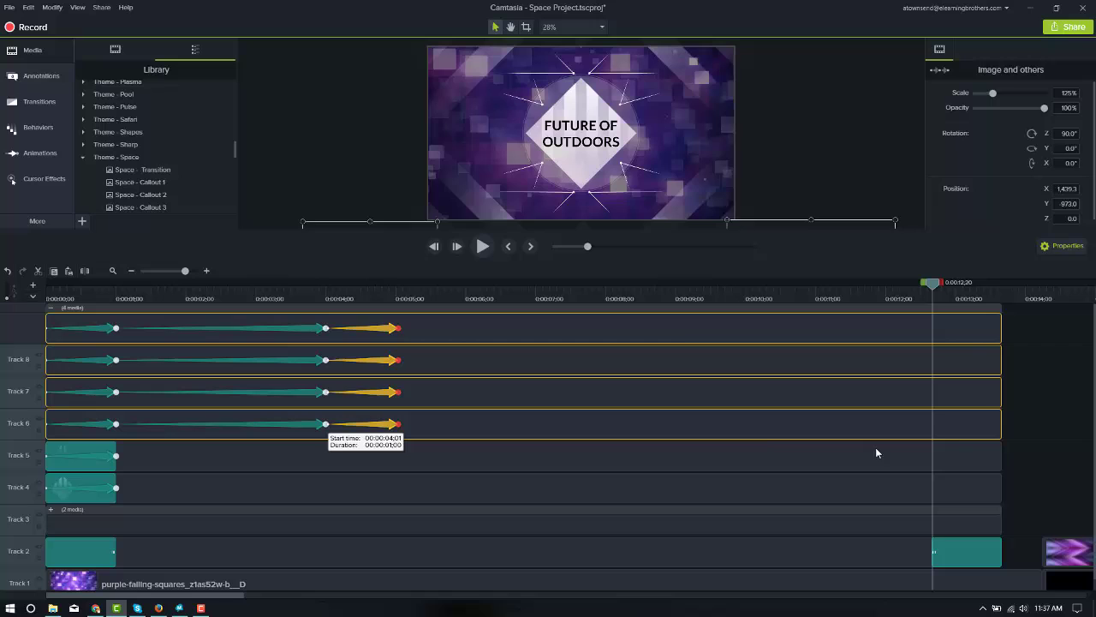
{"action": "left_click_drag", "start_coordinate": [876, 452], "coordinate": [997, 451]}
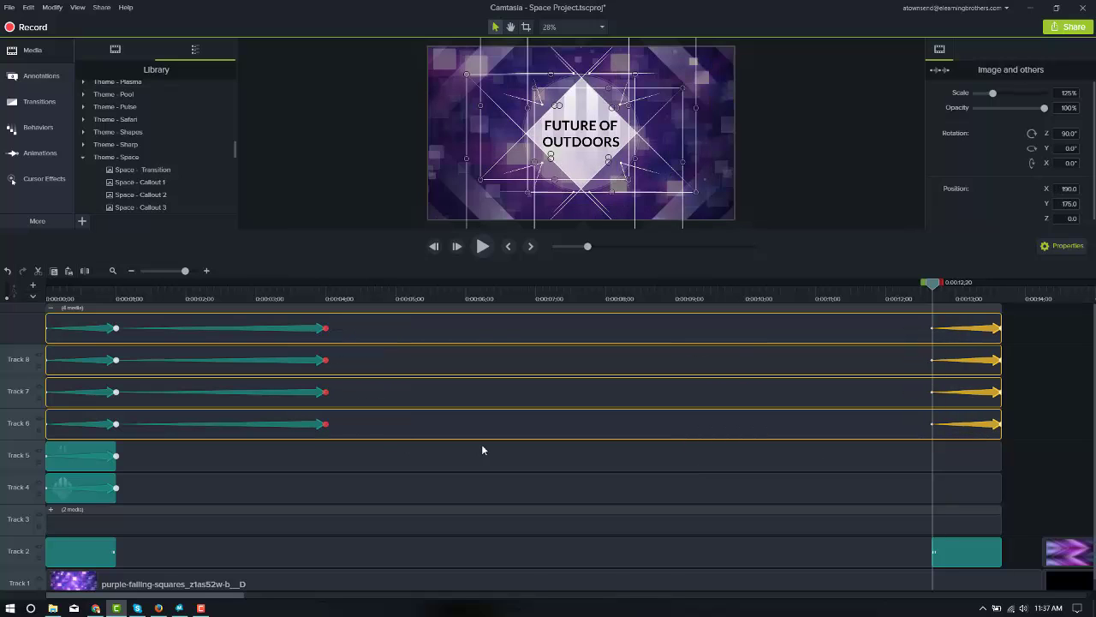
Stretch the four middle animations so they end at 0:12:20
{"action": "left_click", "coordinate": [298, 424]}
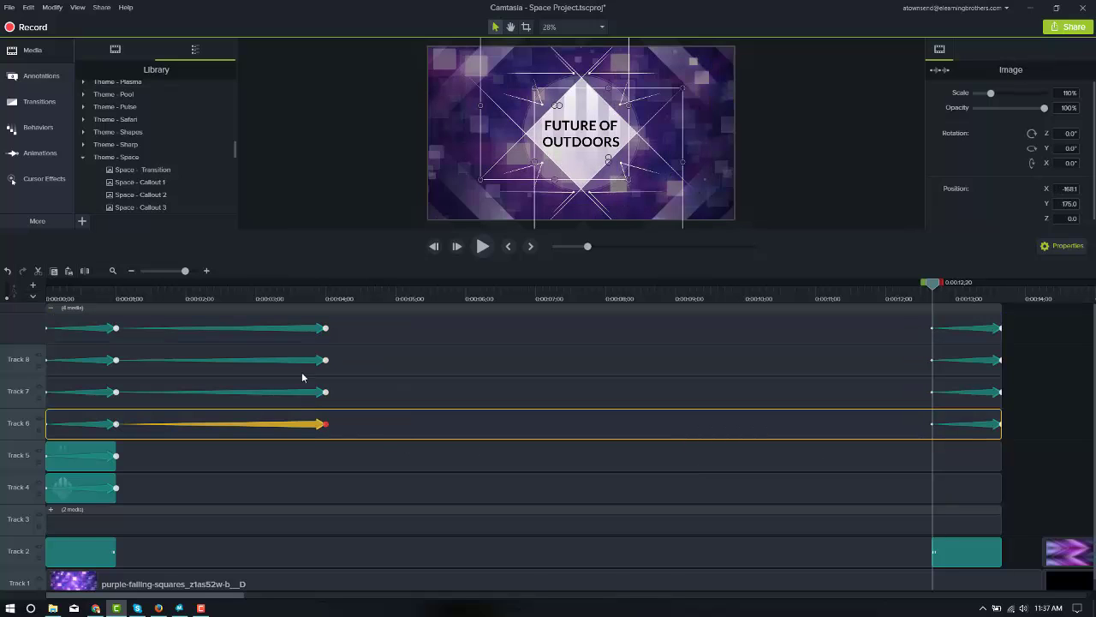
{"action": "left_click", "coordinate": [305, 392], "text": "ctrl"}
{"action": "left_click", "coordinate": [304, 359], "text": "ctrl"}
{"action": "left_click", "coordinate": [306, 328], "text": "ctrl"}
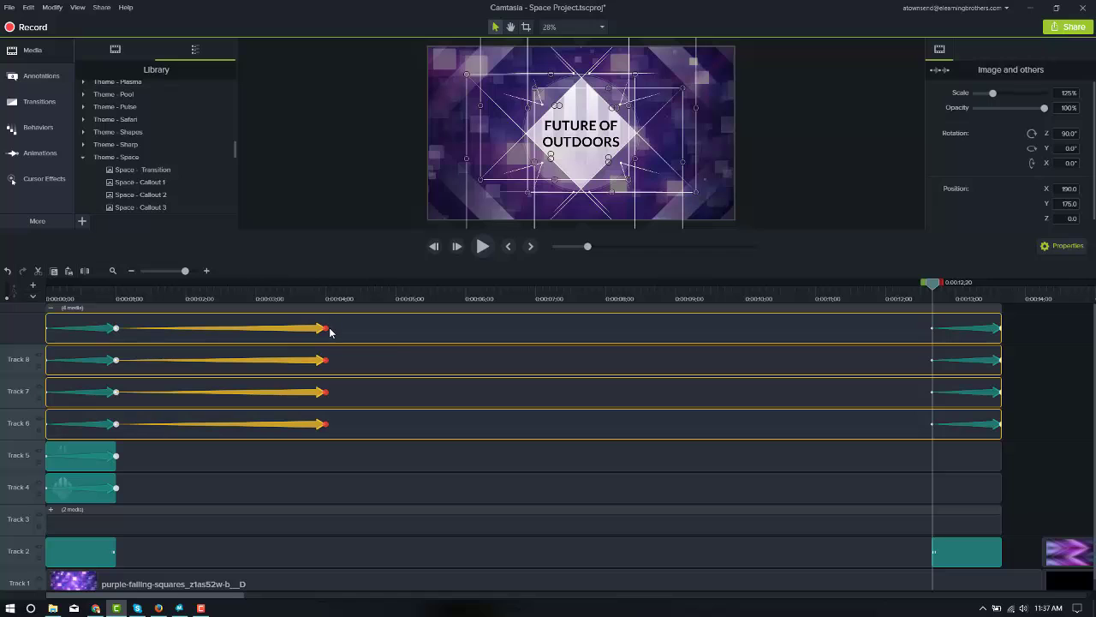
{"action": "left_click_drag", "start_coordinate": [906, 335], "coordinate": [930, 333]}
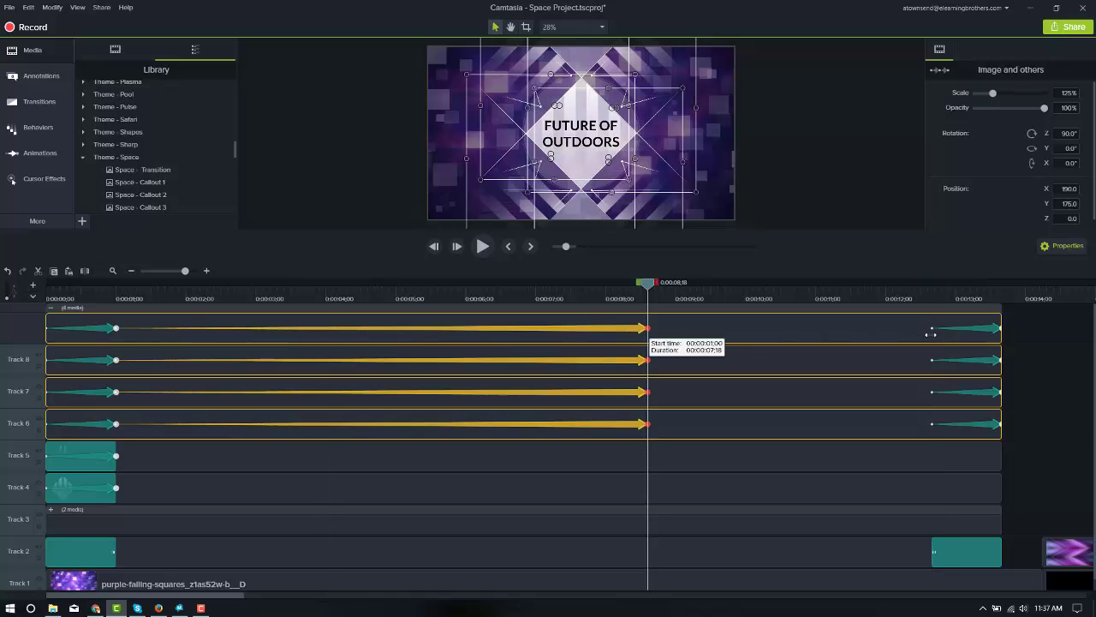
{"action": "left_click_drag", "start_coordinate": [649, 334], "coordinate": [930, 334]}
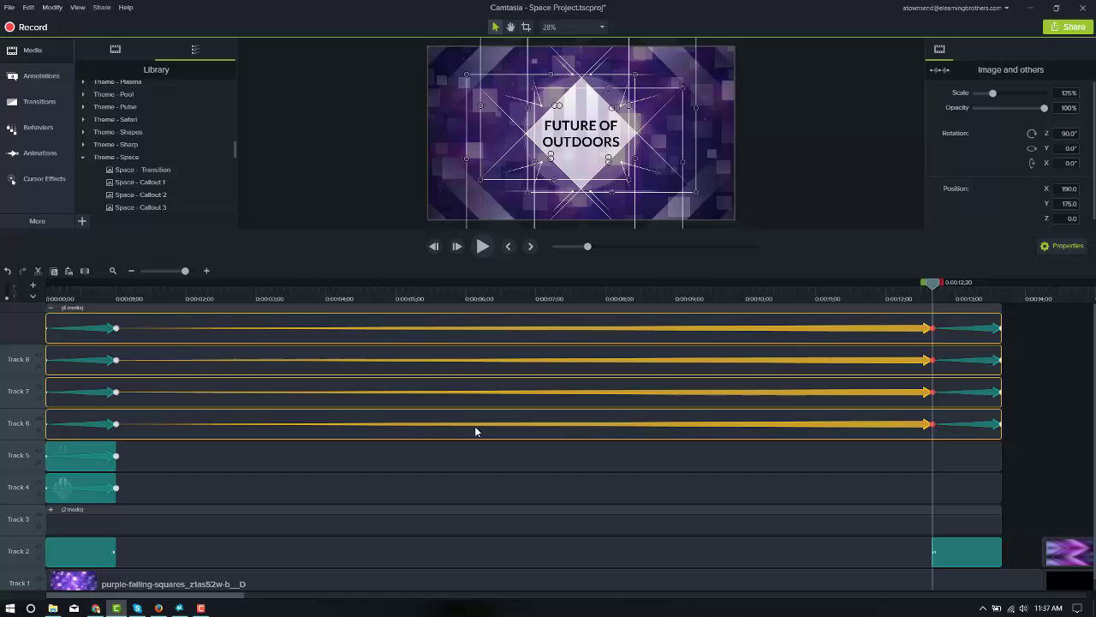
{"action": "scroll", "coordinate": [474, 426], "scroll_direction": "down", "scroll_amount": 1}
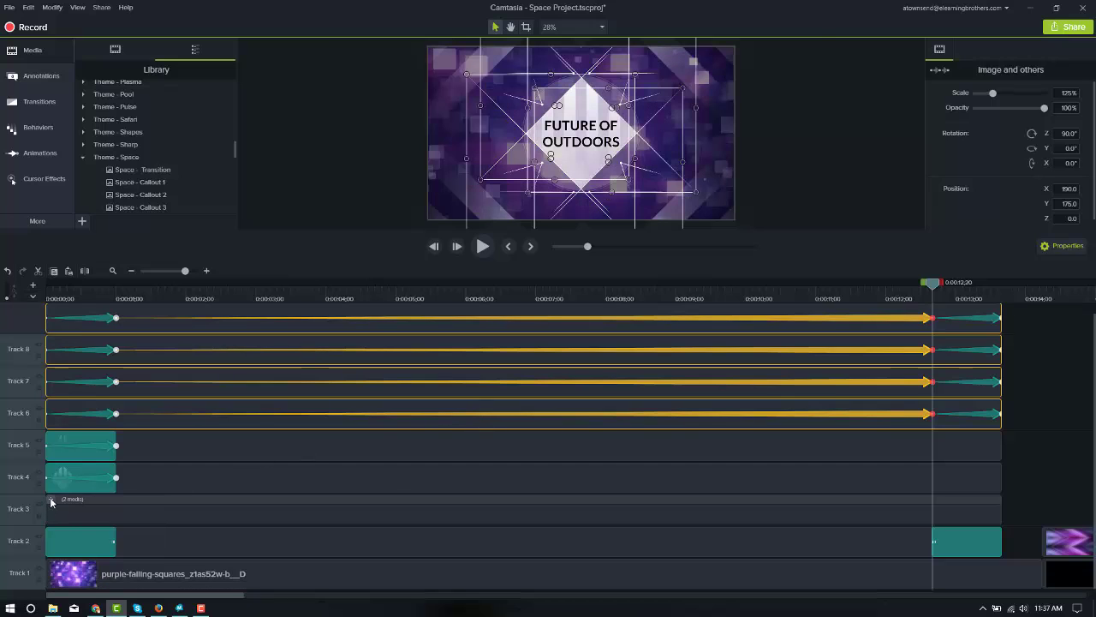
Move the Track 3 and Track 4 exit animations to the clip end
{"action": "left_click", "coordinate": [85, 512]}
{"action": "left_click", "coordinate": [387, 478]}
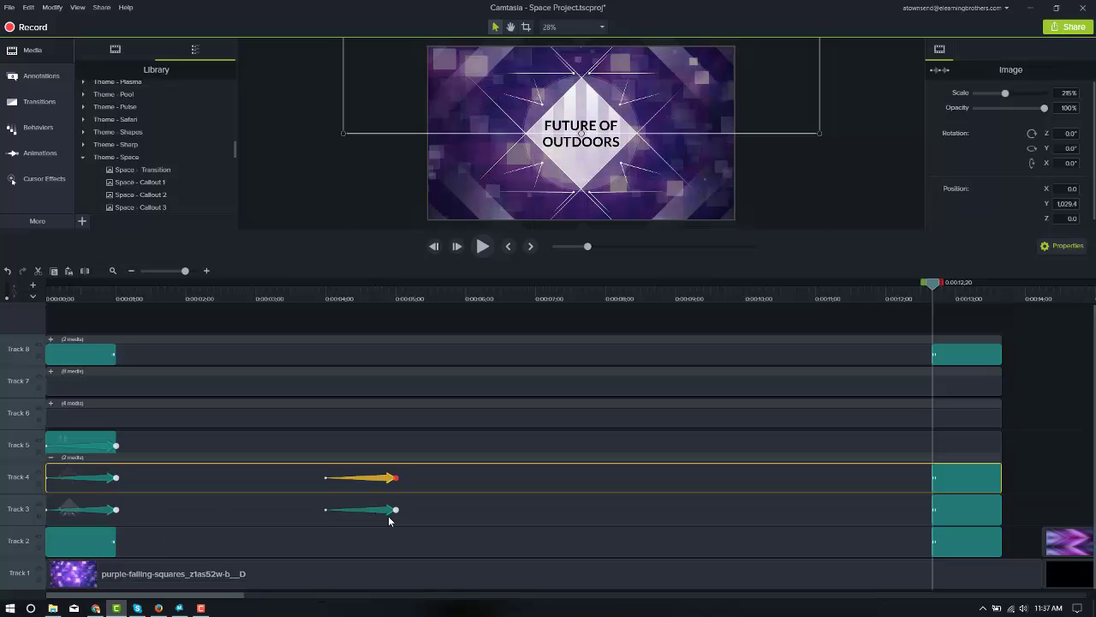
{"action": "left_click", "coordinate": [388, 512], "text": "ctrl"}
{"action": "left_click_drag", "start_coordinate": [385, 511], "coordinate": [937, 524]}
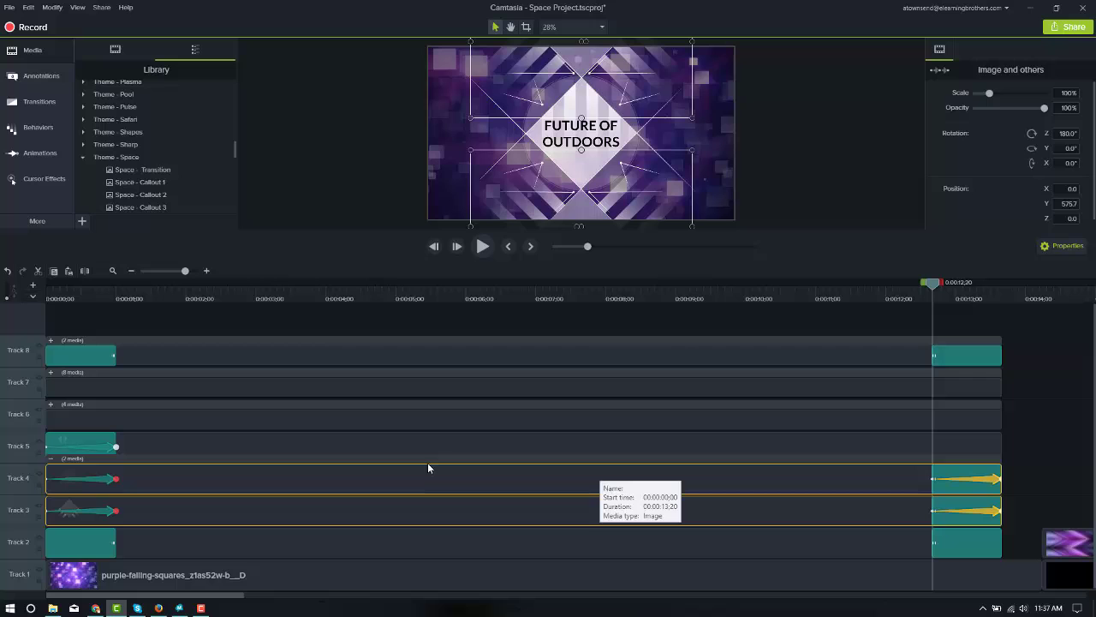
Group all layout clips on Tracks 2–8 into Group 4, then play the layout from the start
{"action": "left_click_drag", "start_coordinate": [334, 327], "coordinate": [300, 551]}
{"action": "right_click", "coordinate": [413, 535]}
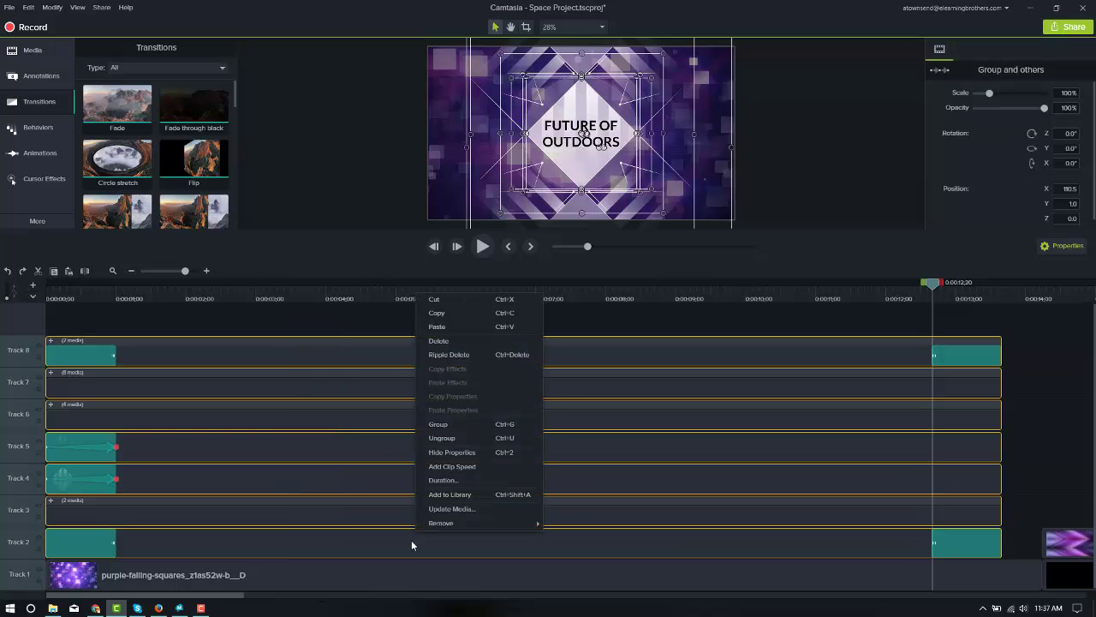
{"action": "left_click", "coordinate": [423, 425]}
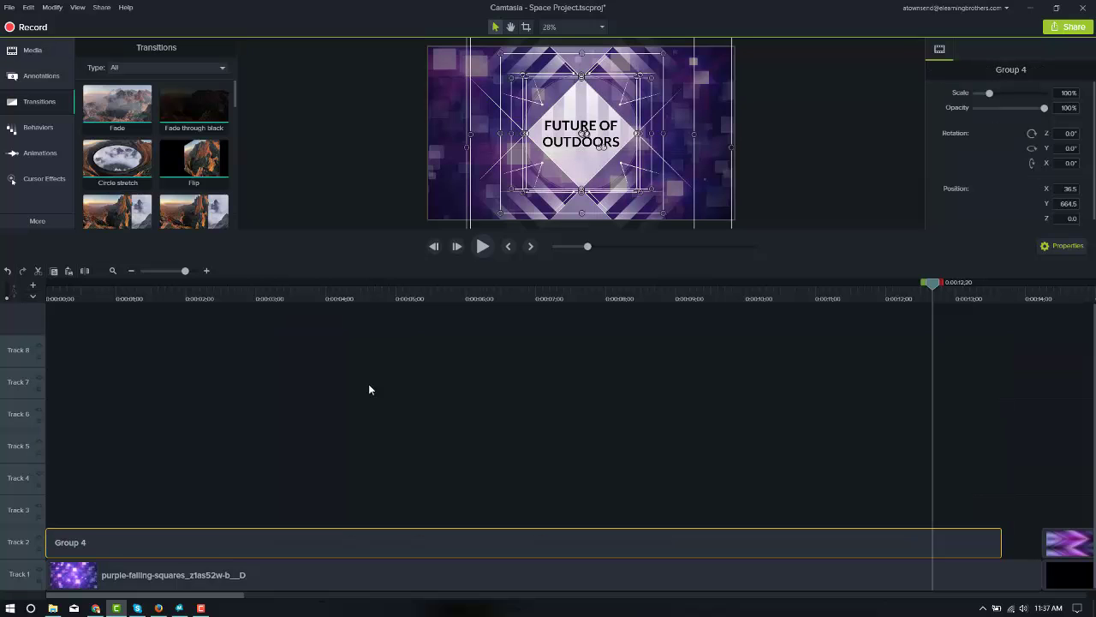
{"action": "left_click_drag", "start_coordinate": [118, 104], "coordinate": [518, 544]}
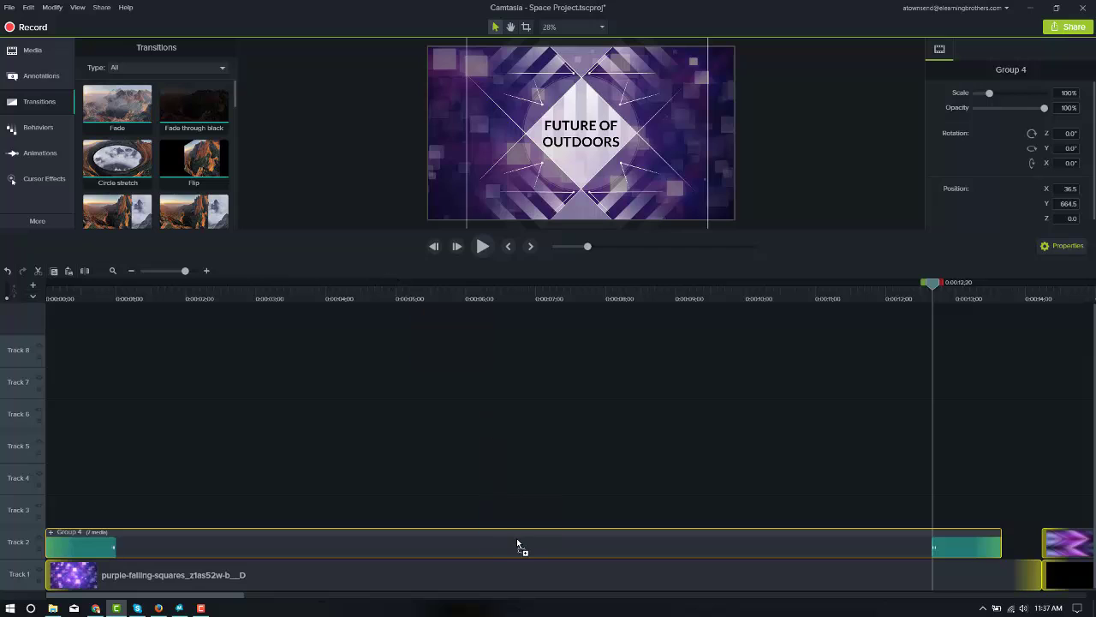
{"action": "left_click", "coordinate": [58, 292]}
{"action": "key", "text": "space"}
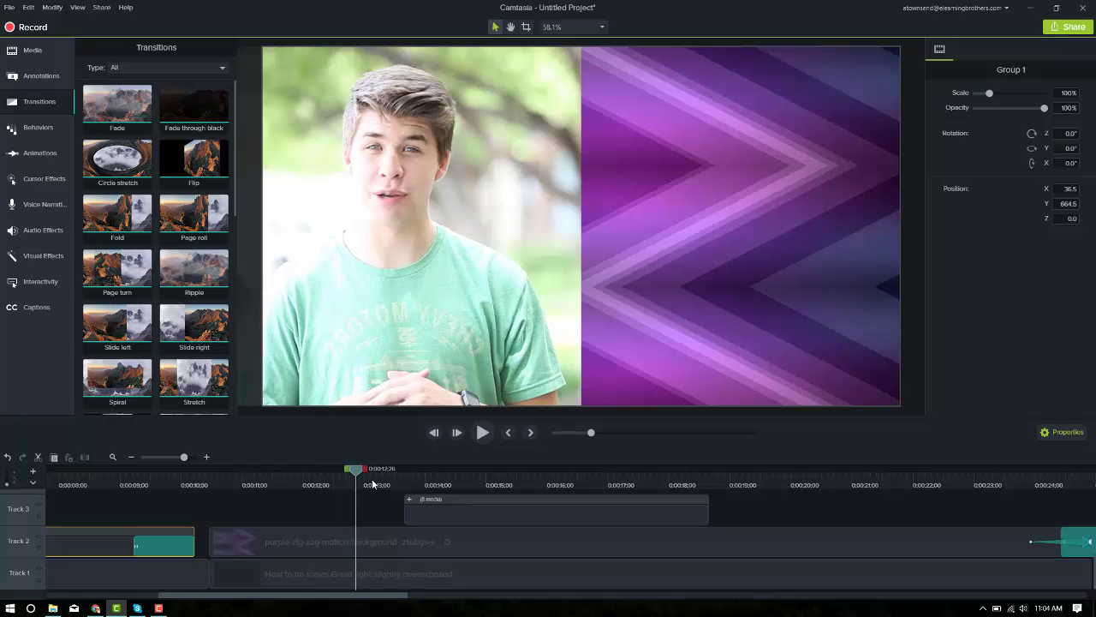
Show the Space theme layouts in the library and preview the Track 3 title group at 0:15:22
{"action": "left_click", "coordinate": [373, 484]}
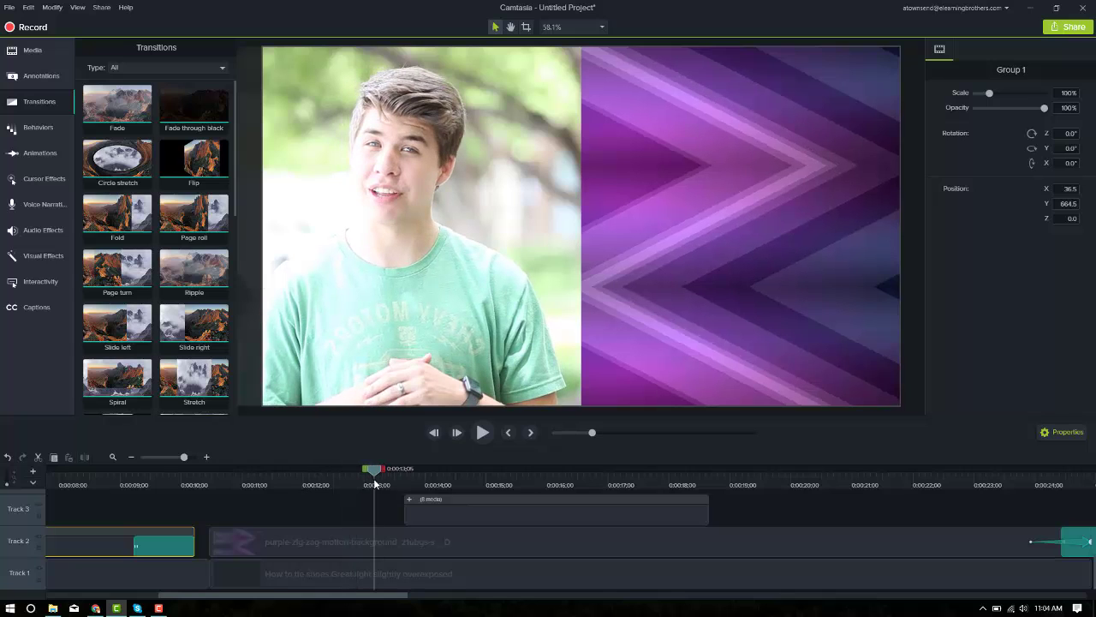
{"action": "left_click", "coordinate": [32, 50]}
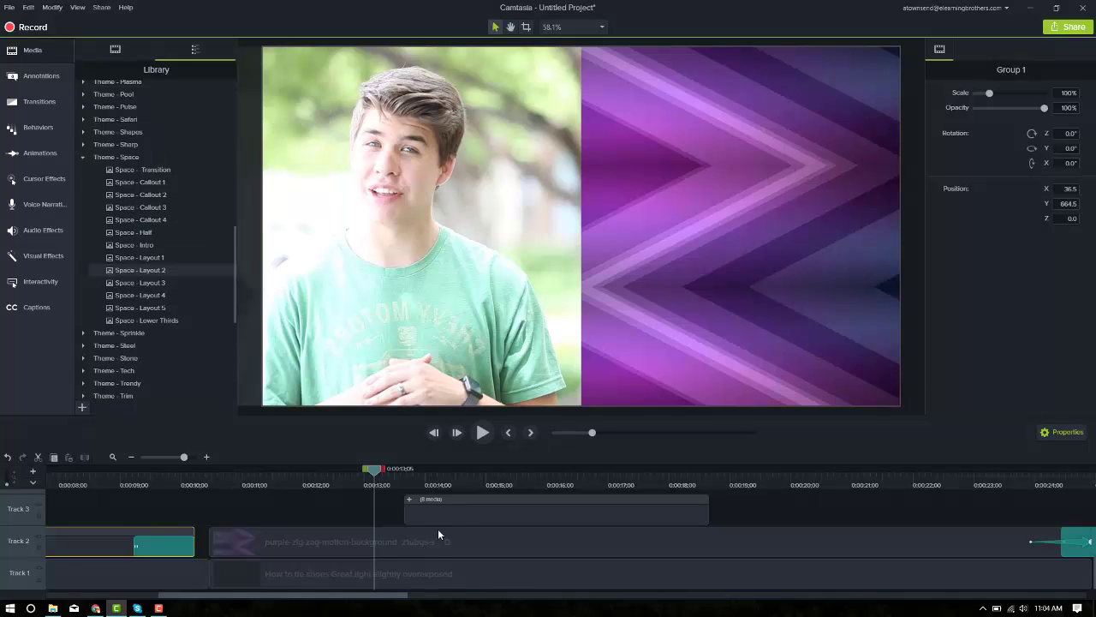
{"action": "left_click", "coordinate": [461, 516]}
{"action": "left_click_drag", "start_coordinate": [447, 469], "coordinate": [531, 469]}
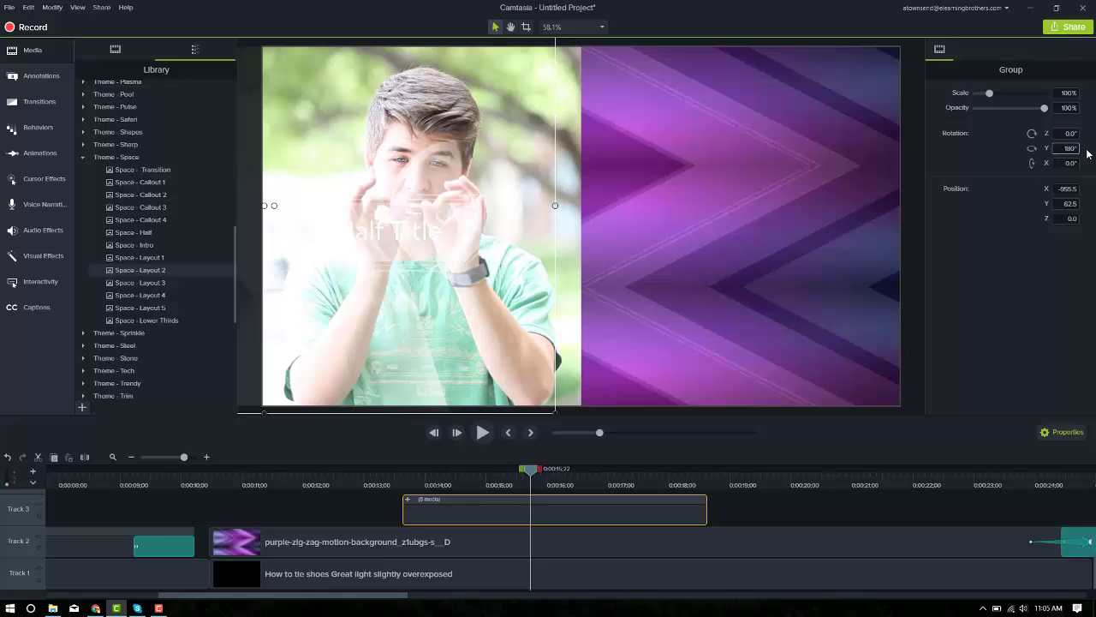
Flip the title group 180° on Y, undoing an accidental move of the shoe video
{"action": "key", "text": "Return"}
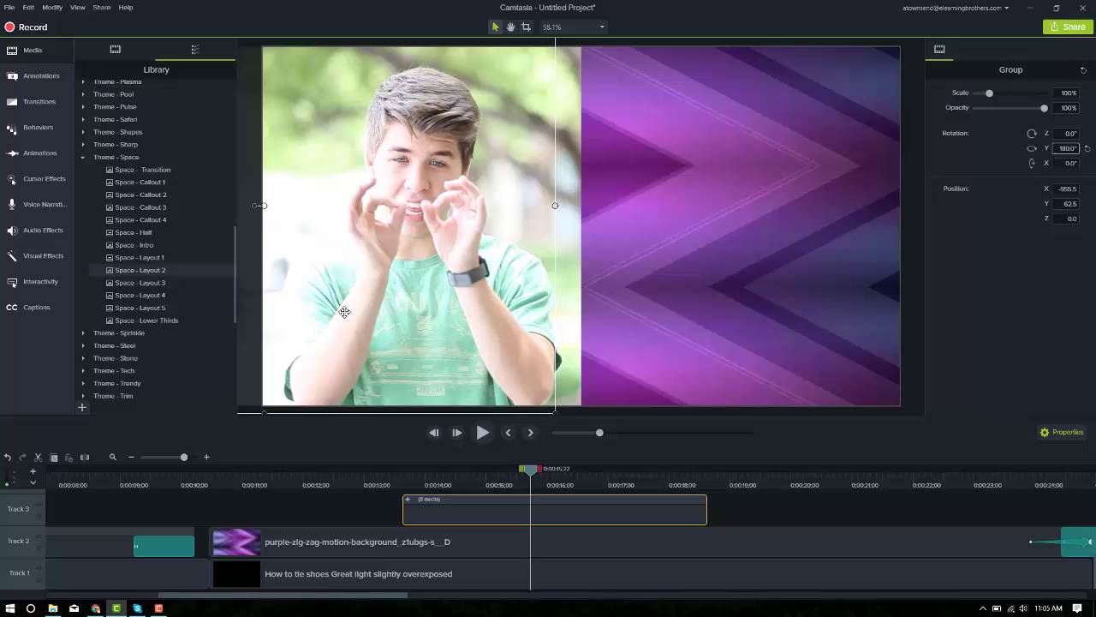
{"action": "left_click_drag", "start_coordinate": [327, 307], "coordinate": [447, 291]}
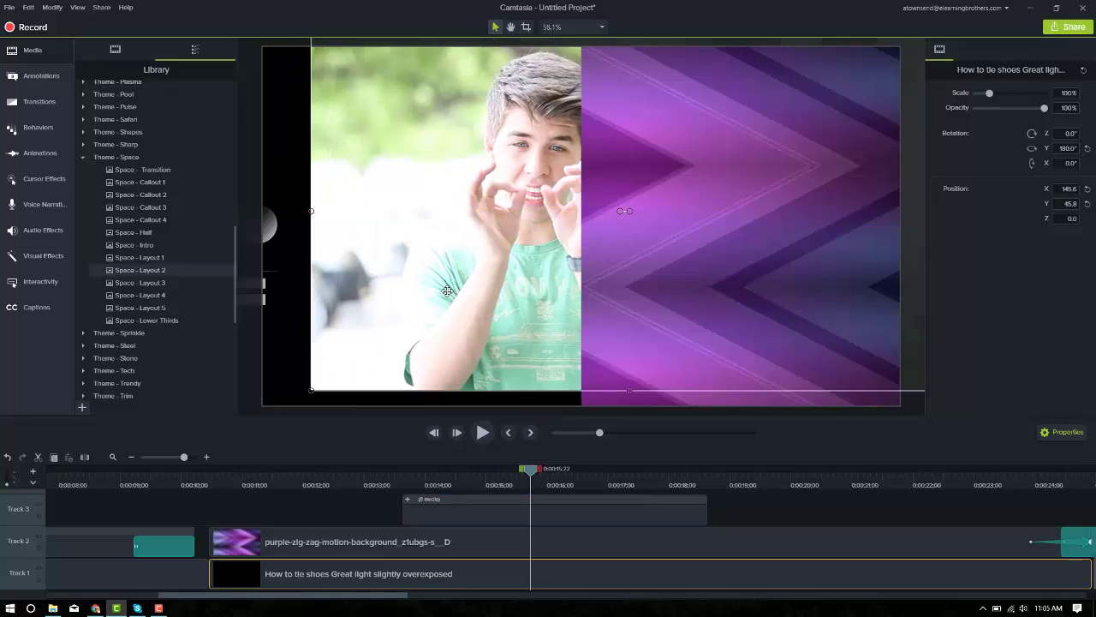
{"action": "key", "text": "ctrl+z"}
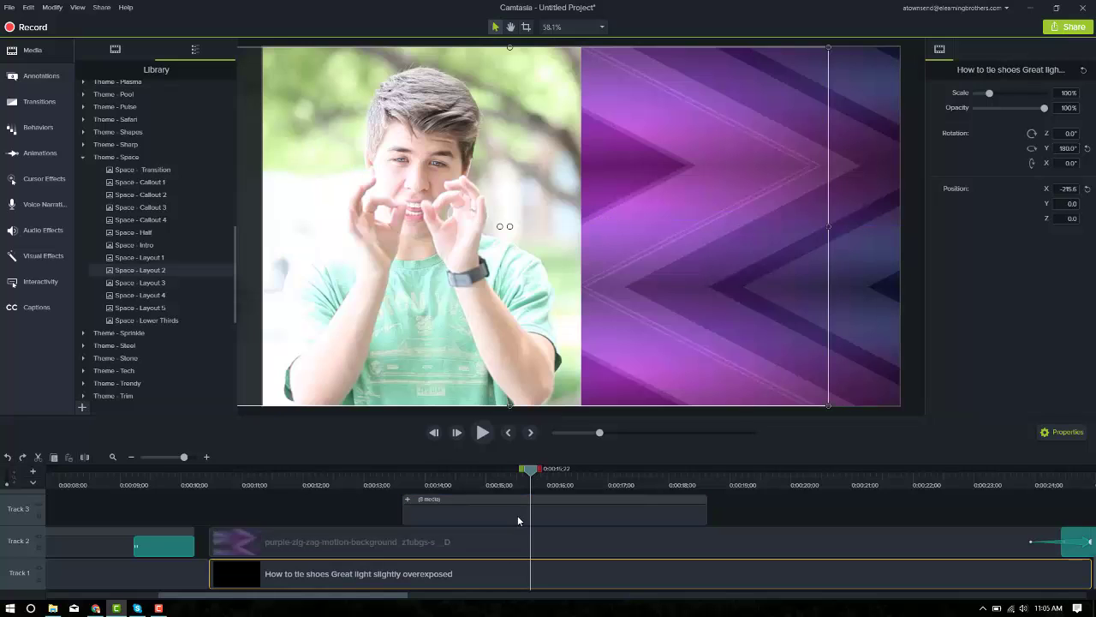
Move the title group onto the purple right half at X 876.5, Y 33.9
{"action": "left_click", "coordinate": [517, 515]}
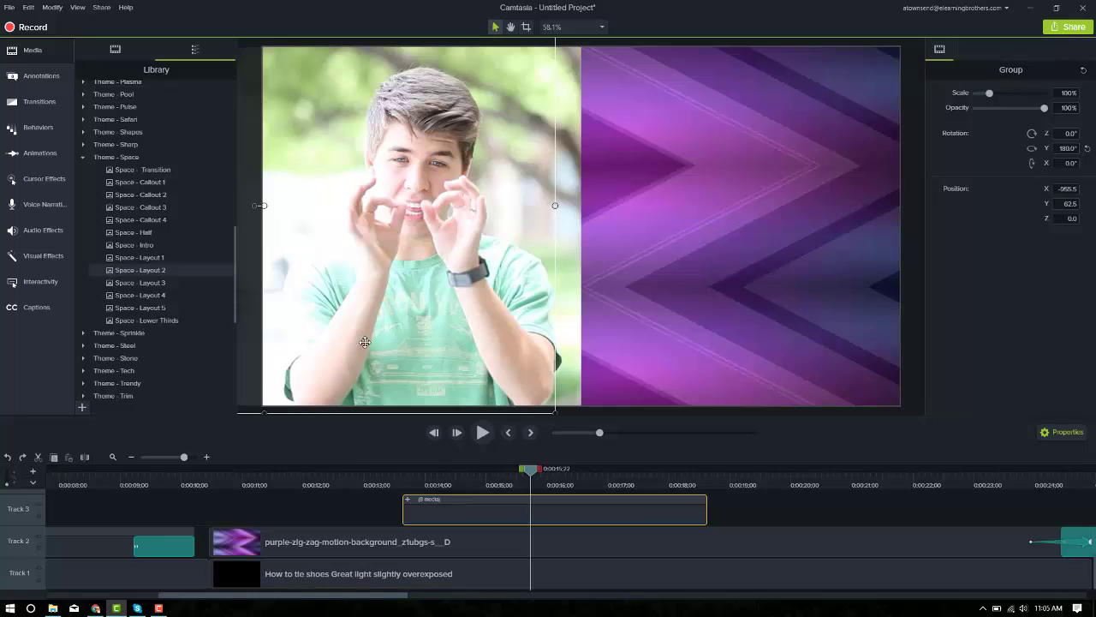
{"action": "scroll", "coordinate": [365, 341], "scroll_direction": "down", "scroll_amount": 3}
{"action": "left_click_drag", "start_coordinate": [294, 254], "coordinate": [662, 259]}
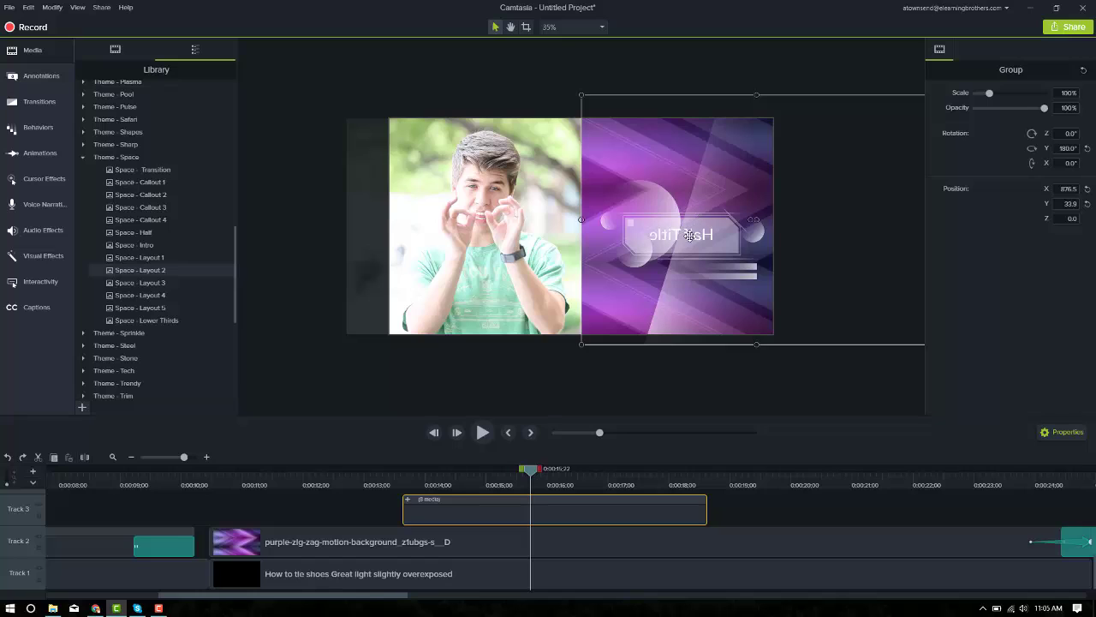
Give the Half Title text its own 180° Y rotation inside the group
{"action": "double_click", "coordinate": [690, 235]}
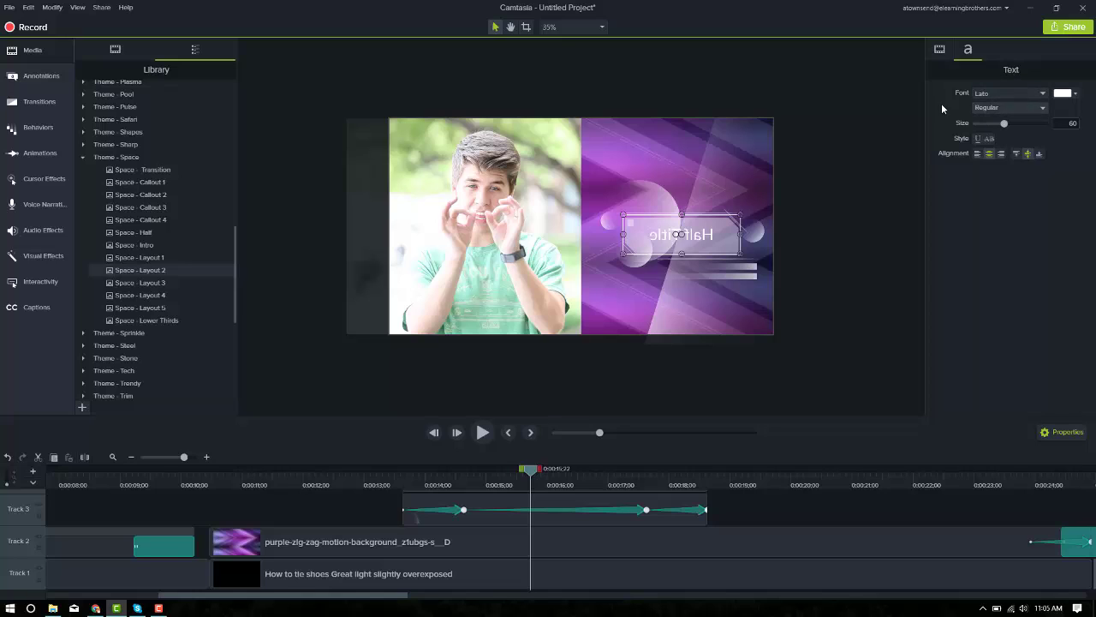
{"action": "left_click", "coordinate": [940, 49]}
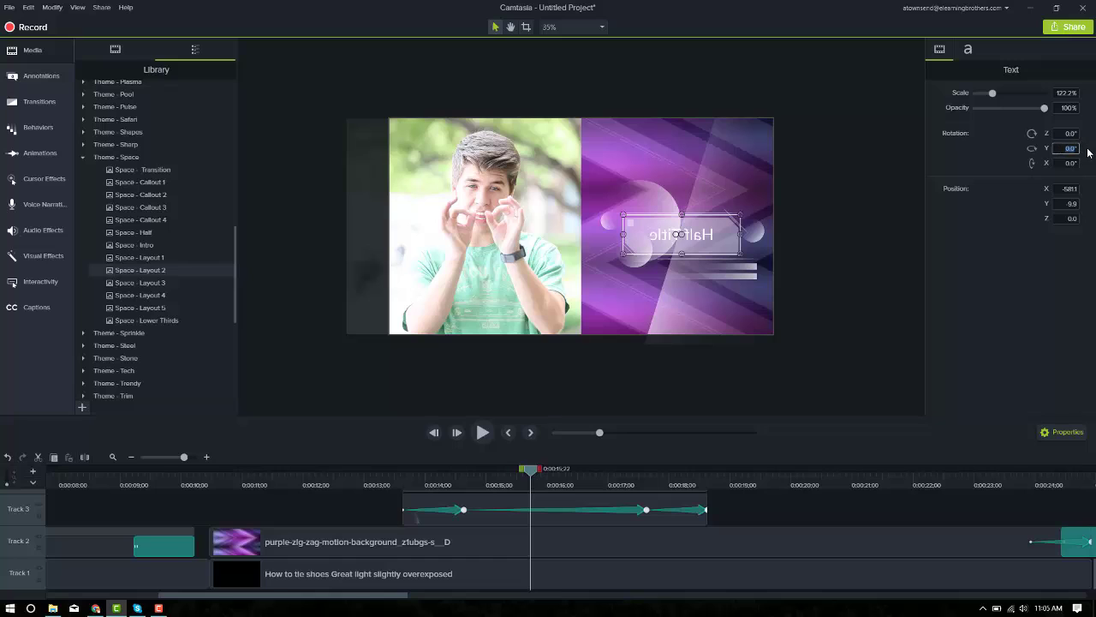
{"action": "key", "text": "Return"}
Play the flipped title animation from just before 0:13
{"action": "left_click", "coordinate": [561, 519]}
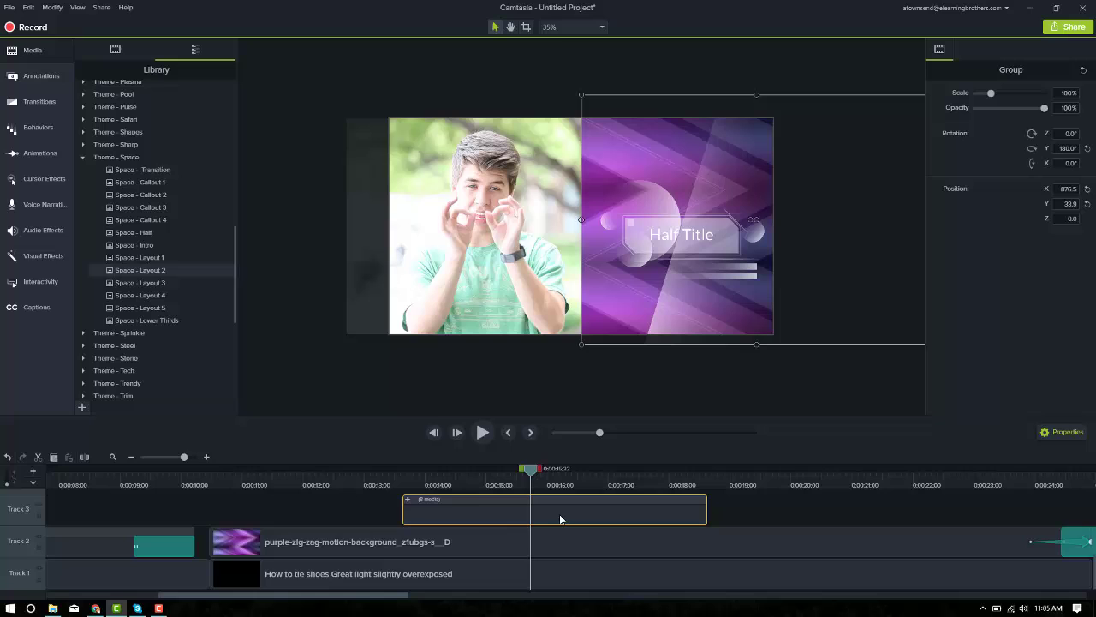
{"action": "left_click", "coordinate": [404, 481]}
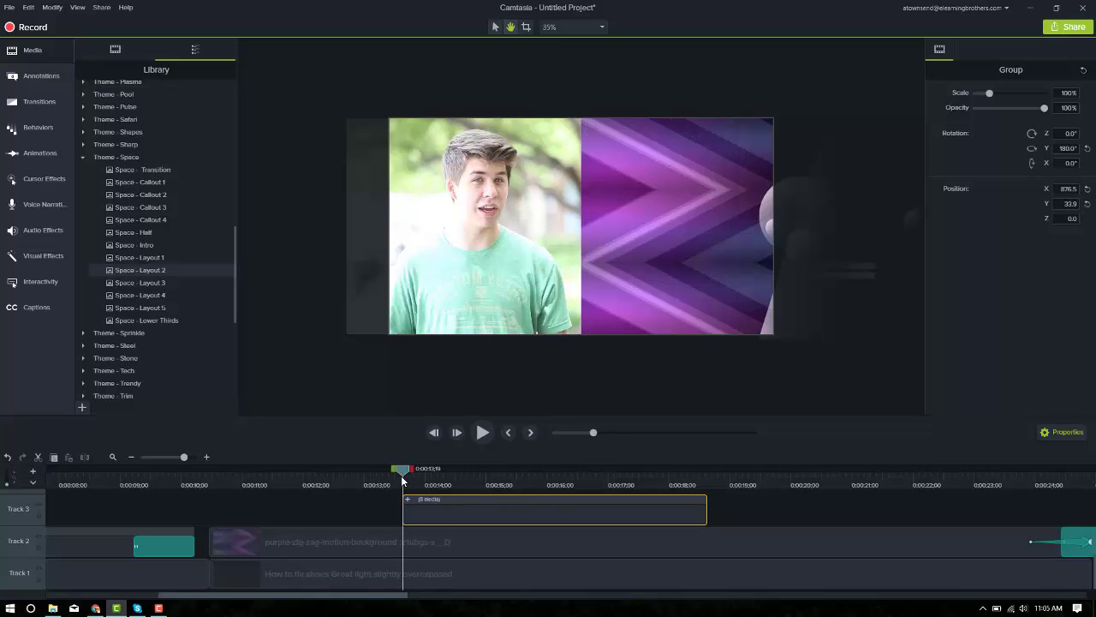
{"action": "key", "text": "space"}
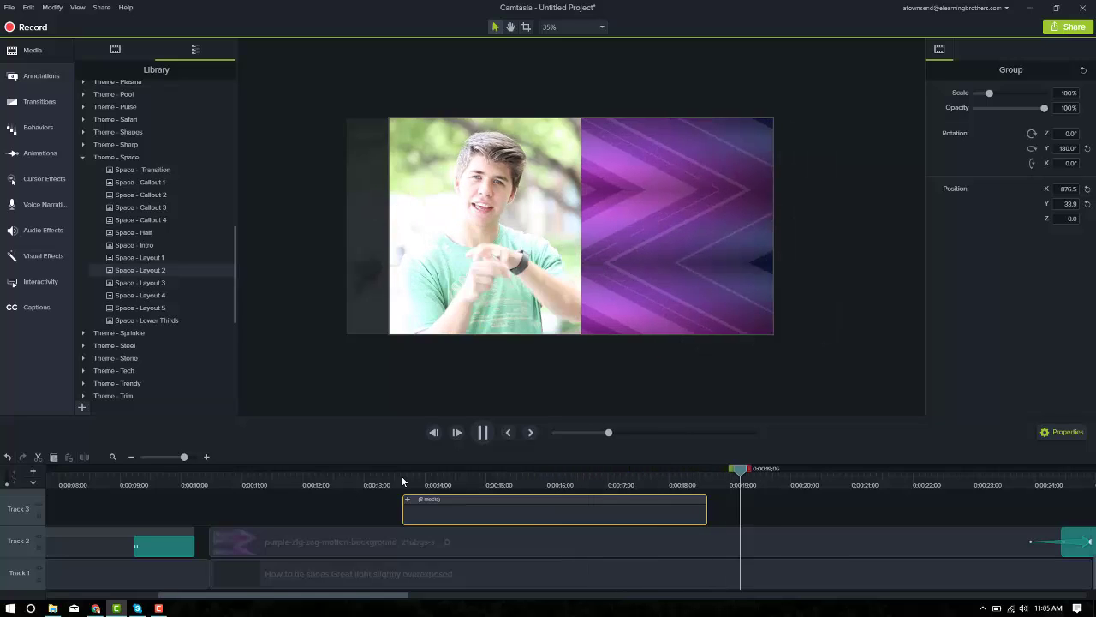
{"action": "key", "text": "space"}
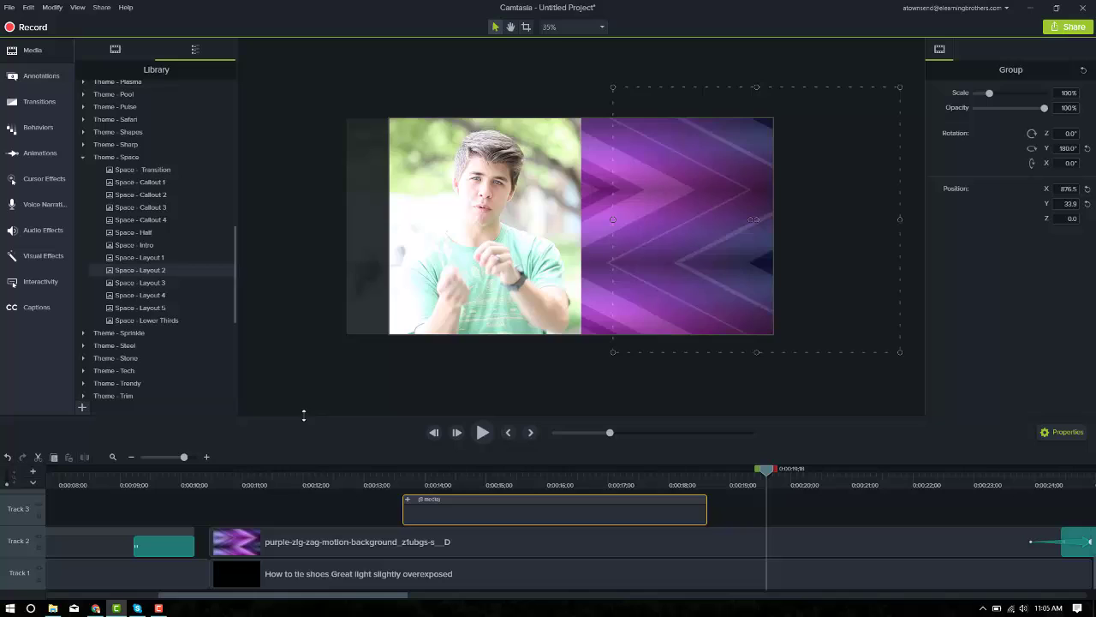
Make the timeline area taller, zoom the canvas to fit, and scrub the title animation
{"action": "left_click_drag", "start_coordinate": [303, 415], "coordinate": [316, 250]}
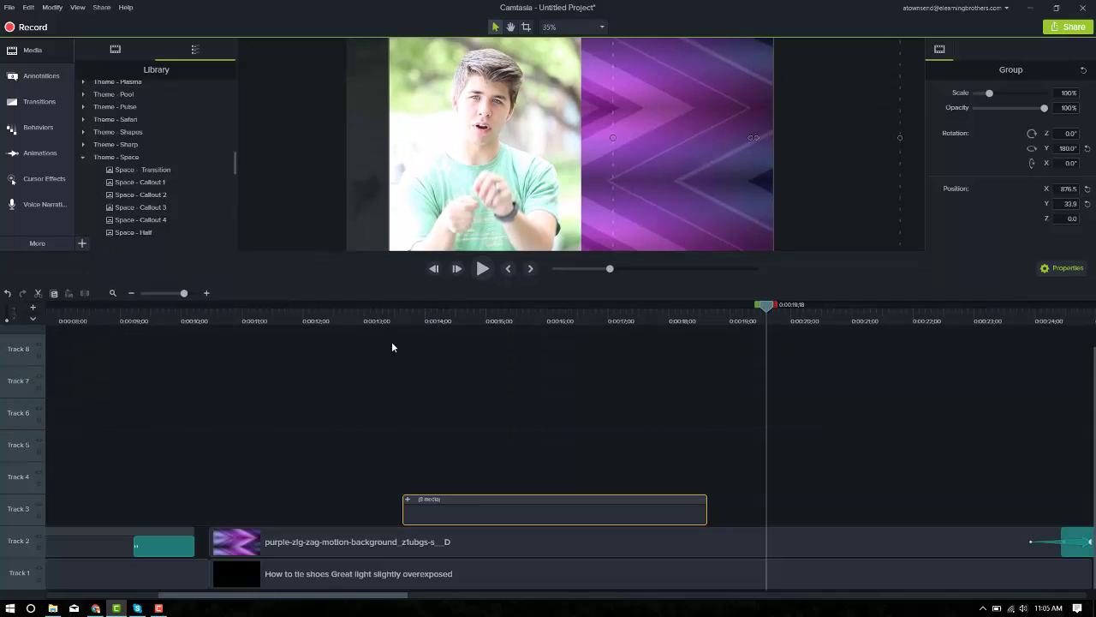
{"action": "left_click", "coordinate": [601, 27]}
{"action": "left_click", "coordinate": [570, 142]}
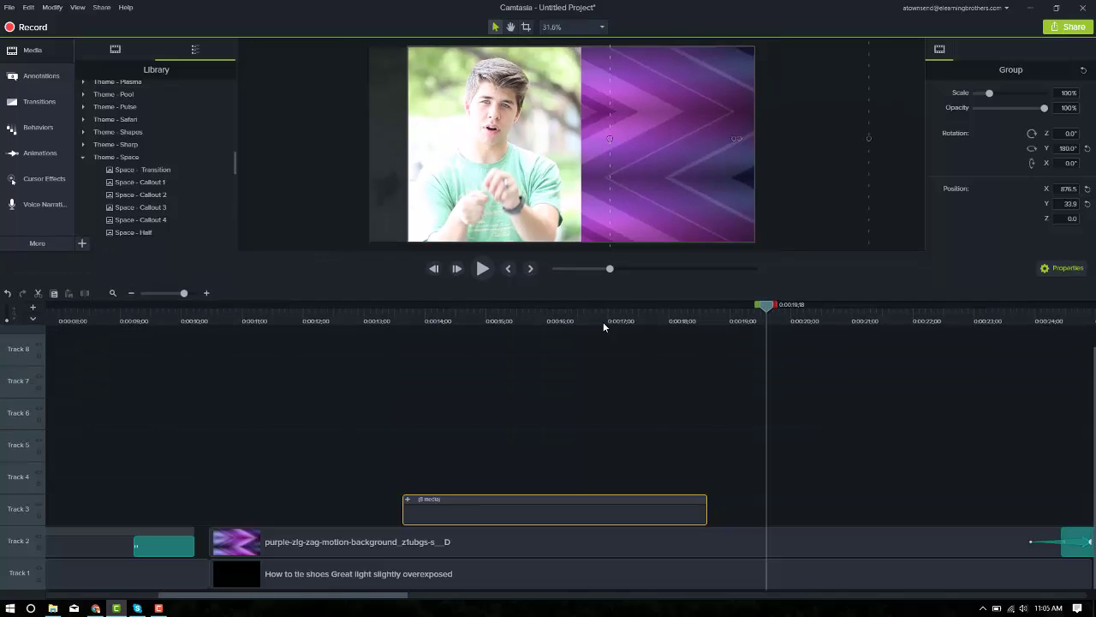
{"action": "left_click_drag", "start_coordinate": [463, 315], "coordinate": [299, 403]}
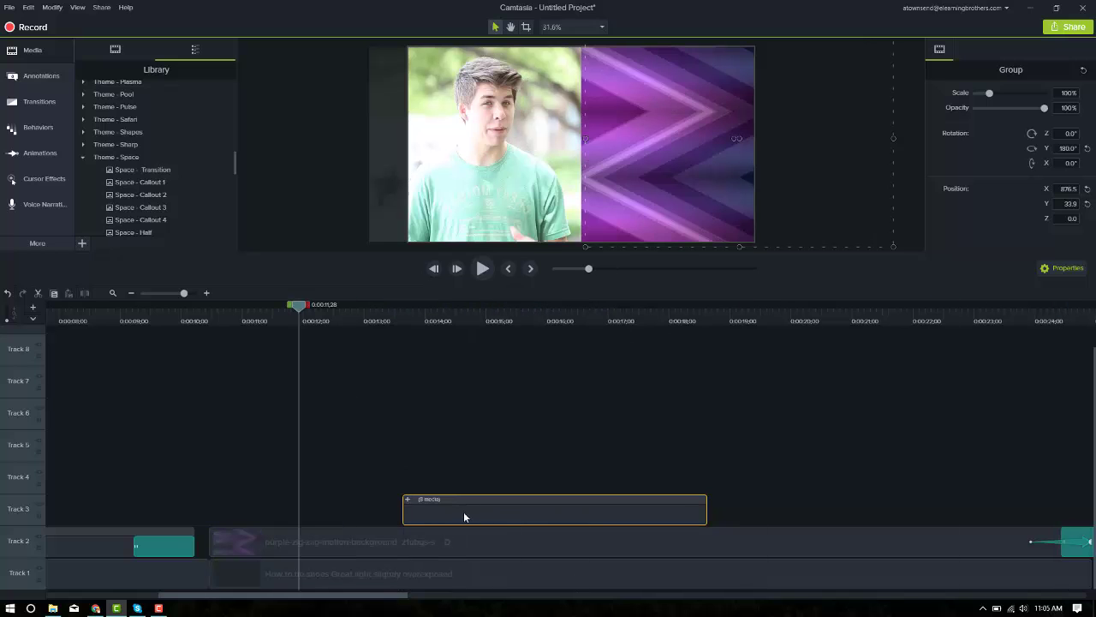
Move the title group earlier and lengthen it so it stays on screen longer
{"action": "left_click_drag", "start_coordinate": [465, 514], "coordinate": [386, 517]}
{"action": "left_click_drag", "start_coordinate": [388, 319], "coordinate": [449, 321]}
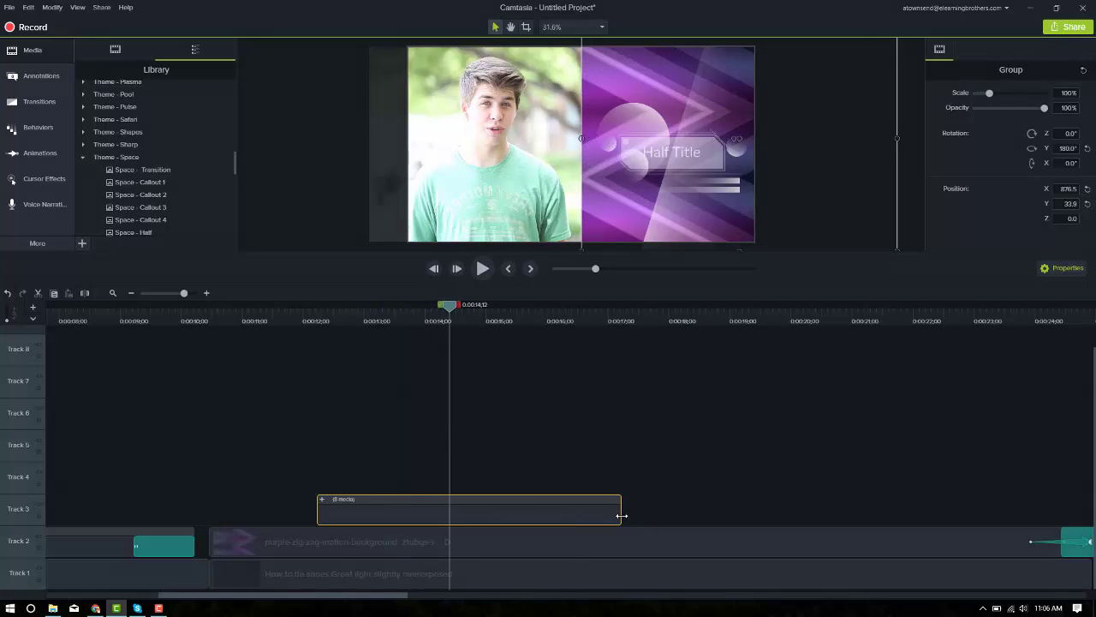
{"action": "left_click_drag", "start_coordinate": [619, 514], "coordinate": [1005, 499]}
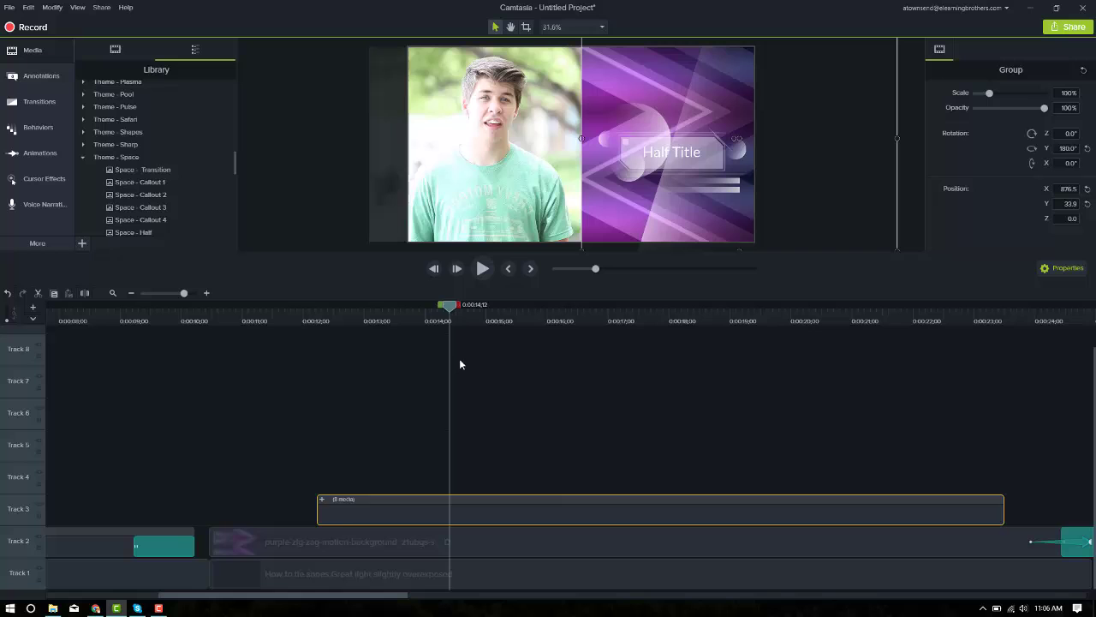
Move the exit animations on Tracks 8, 6, 5 and 3 to the group's end
{"action": "left_click", "coordinate": [321, 499]}
{"action": "scroll", "coordinate": [649, 509], "scroll_direction": "up", "scroll_amount": 2}
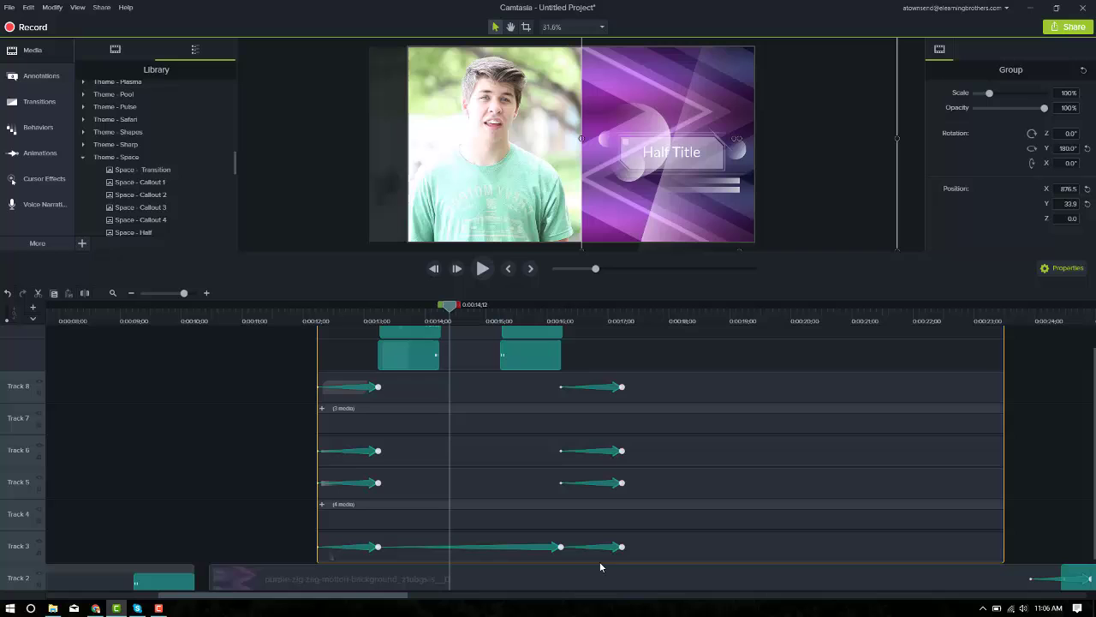
{"action": "left_click", "coordinate": [607, 386]}
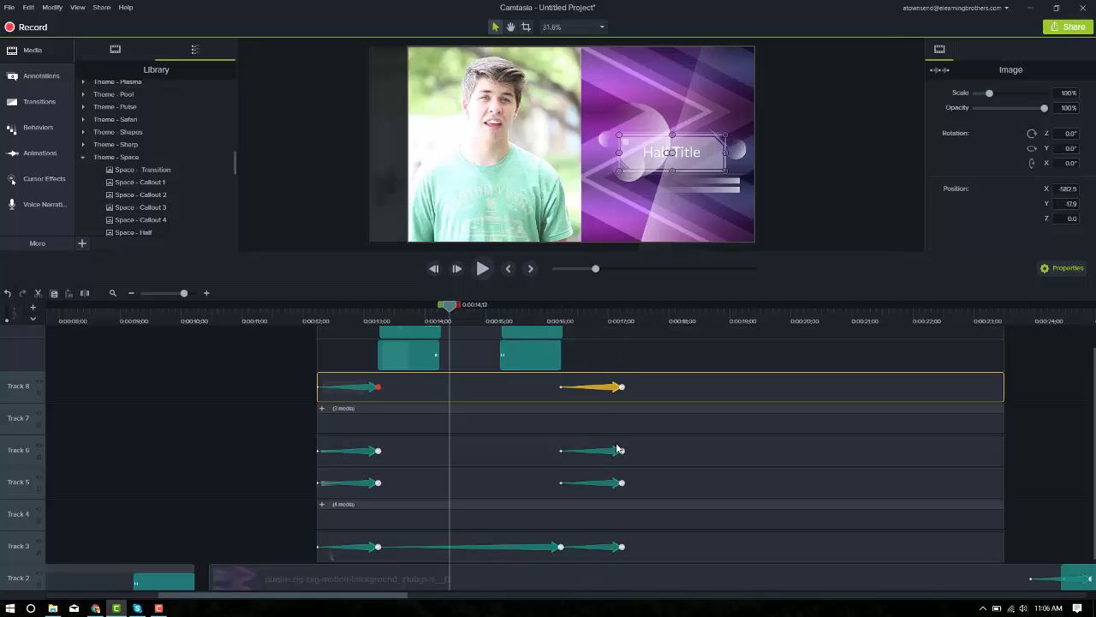
{"action": "left_click", "coordinate": [617, 450], "text": "ctrl"}
{"action": "left_click", "coordinate": [613, 482], "text": "ctrl"}
{"action": "left_click", "coordinate": [609, 545], "text": "ctrl"}
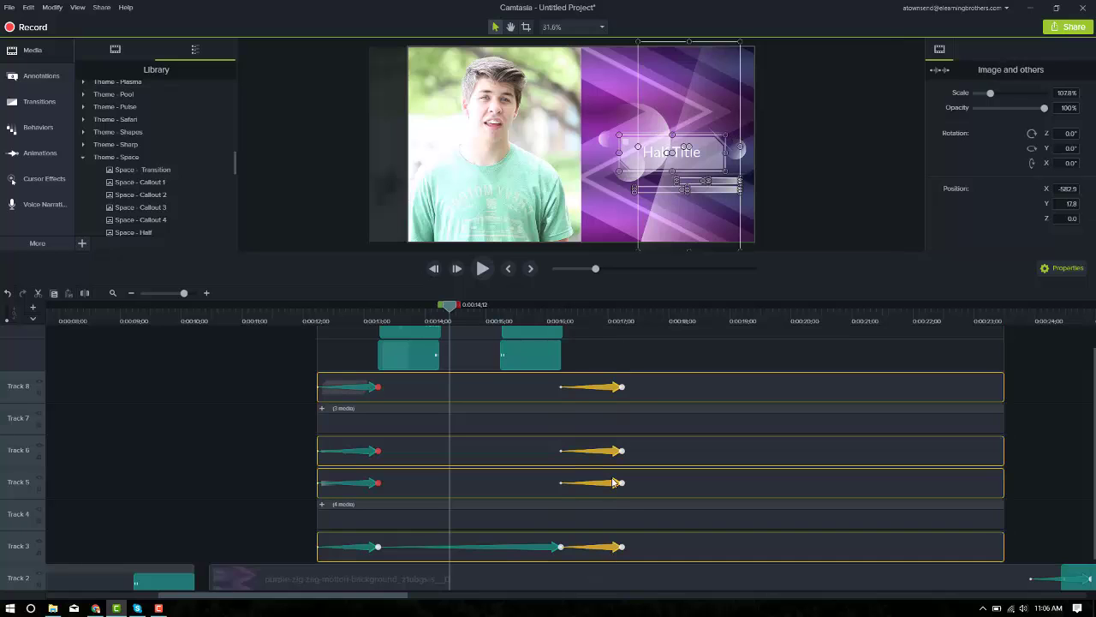
{"action": "left_click_drag", "start_coordinate": [613, 482], "coordinate": [995, 485]}
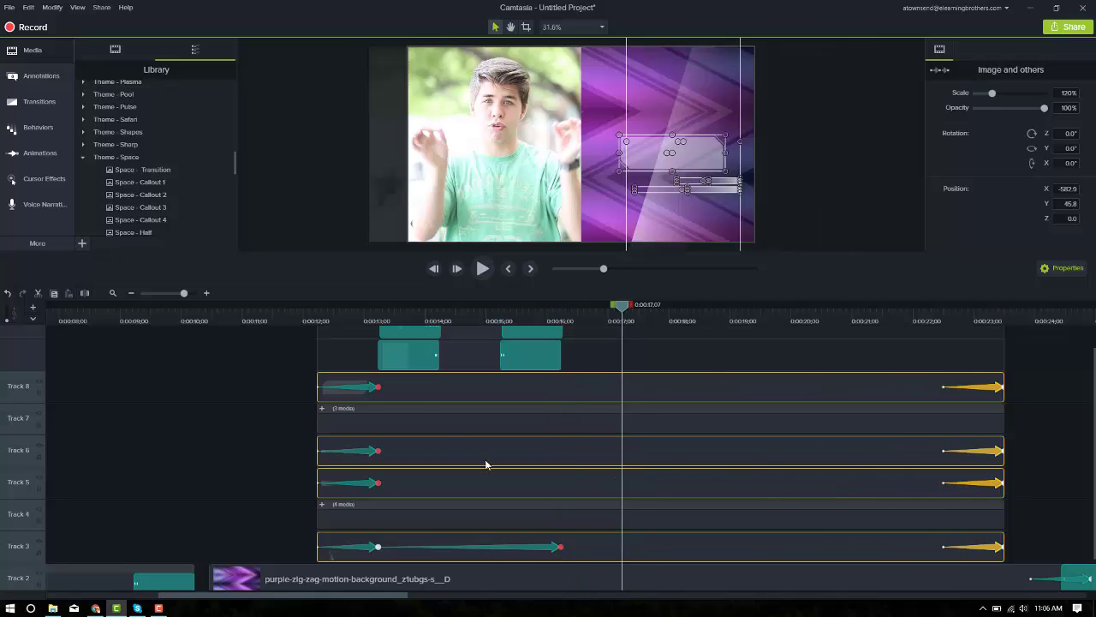
Preview from 0:12, then extend the title's text and box clips to a 9;07 duration
{"action": "left_click", "coordinate": [315, 317]}
{"action": "key", "text": "space"}
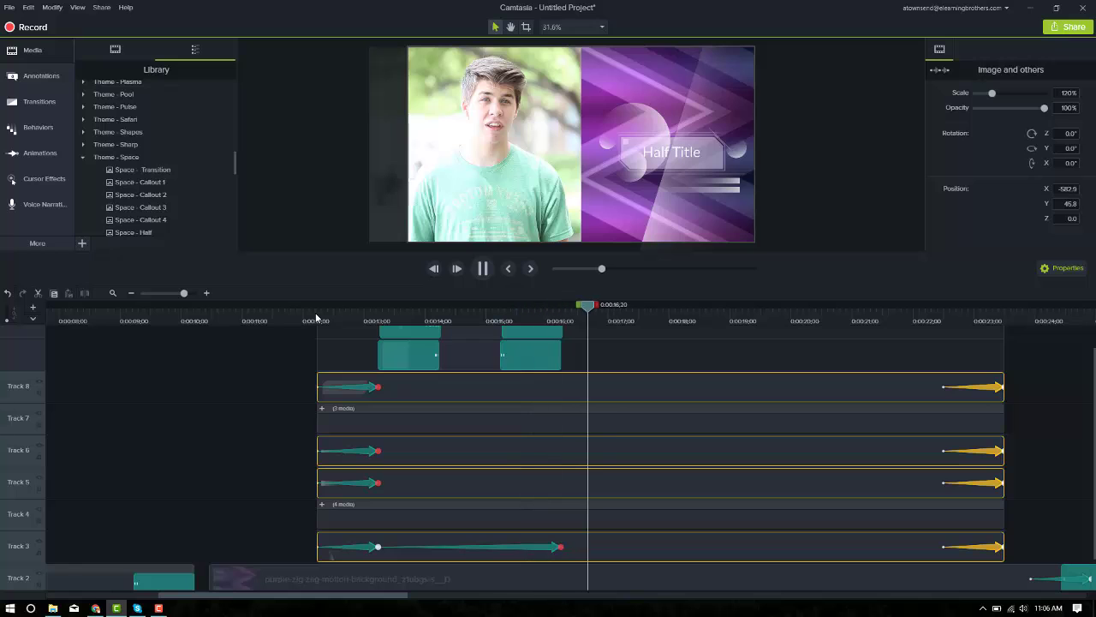
{"action": "key", "text": "space"}
{"action": "scroll", "coordinate": [477, 489], "scroll_direction": "up", "scroll_amount": 1}
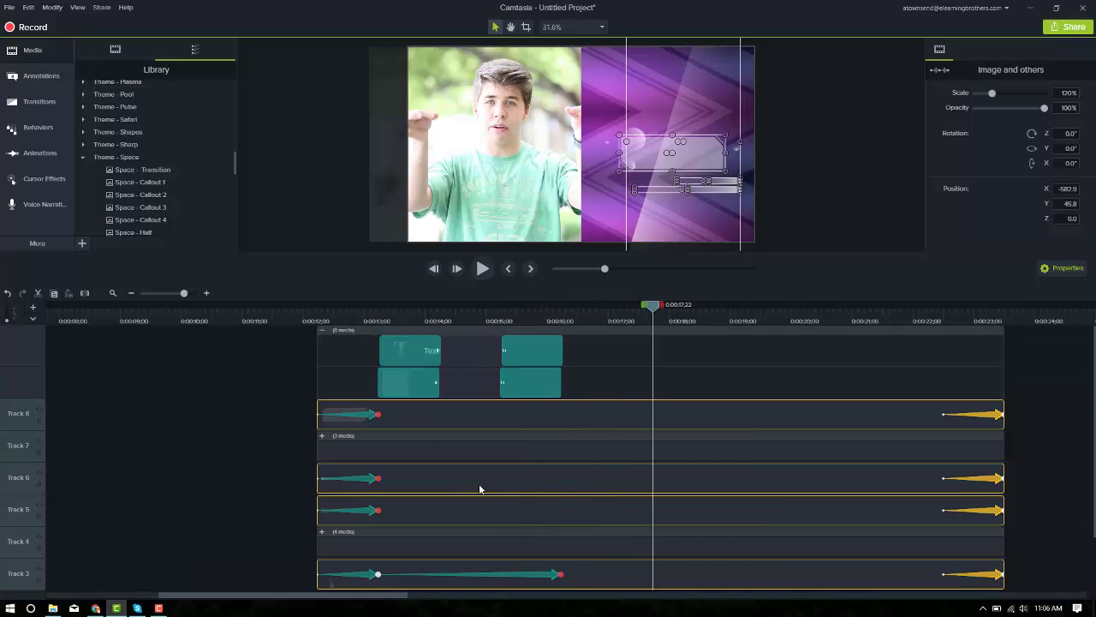
{"action": "left_click", "coordinate": [558, 384]}
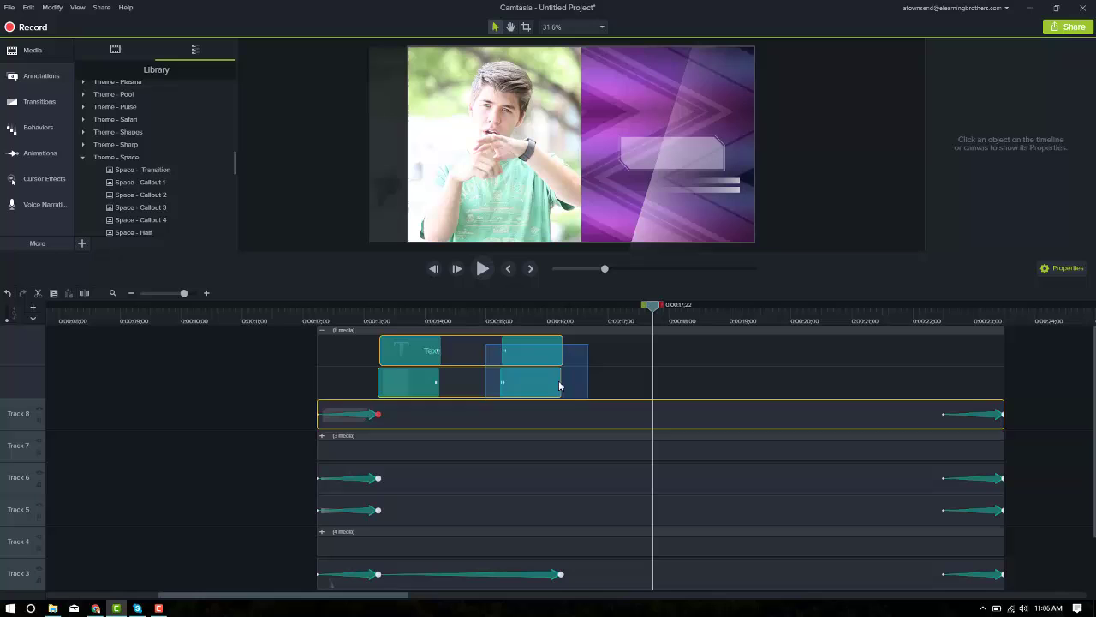
{"action": "left_click_drag", "start_coordinate": [564, 359], "coordinate": [942, 375]}
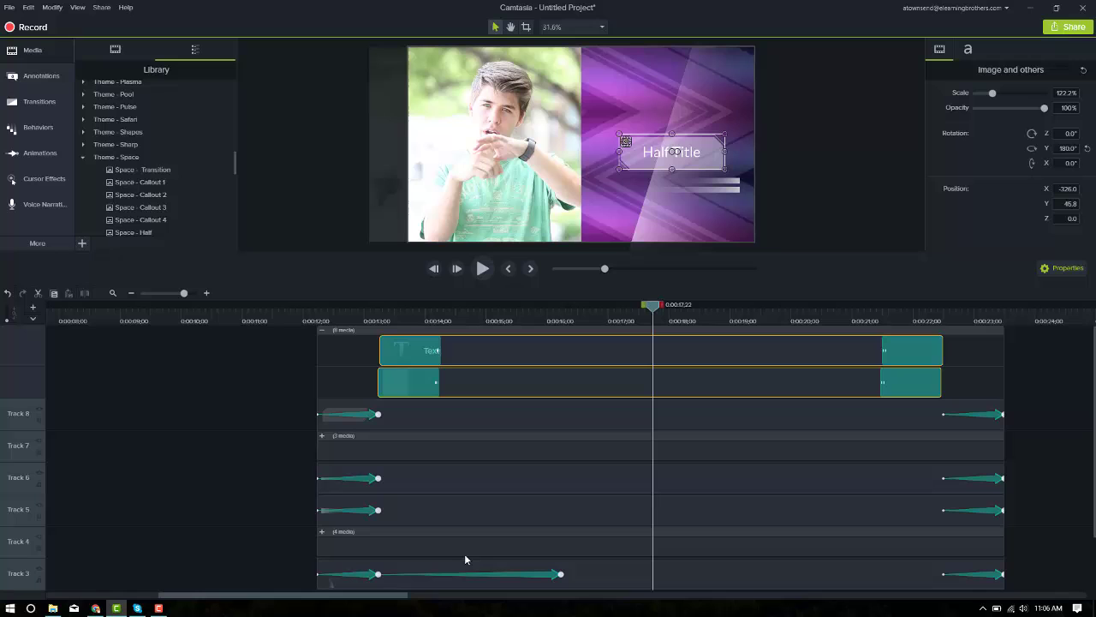
In the 3-media subgroup, move three exit animations to the end and stretch the middle animations
{"action": "left_click", "coordinate": [322, 436]}
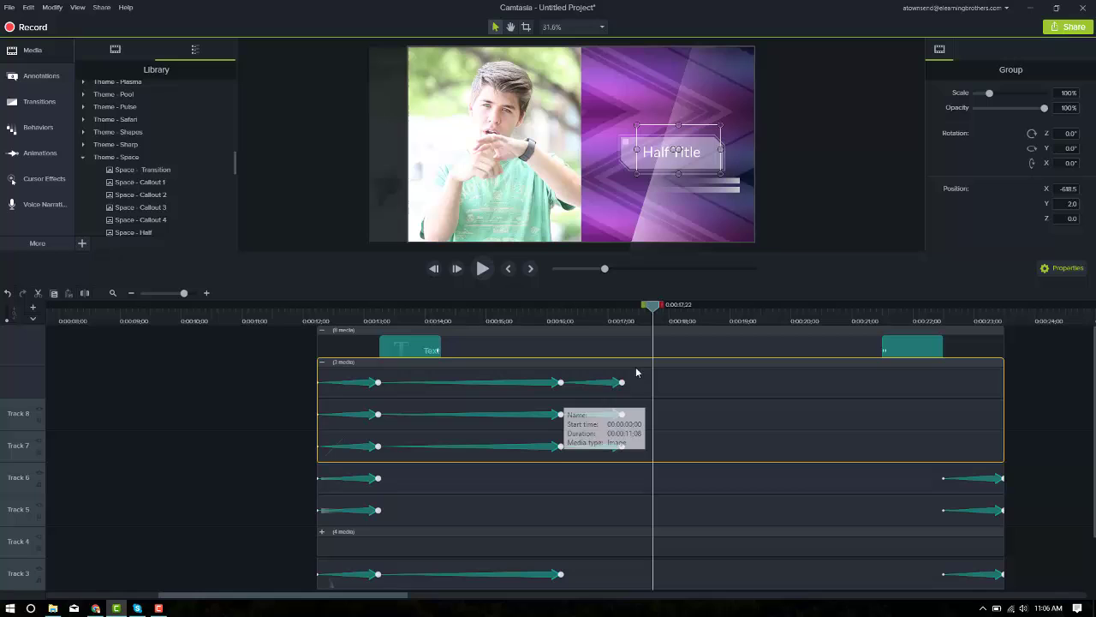
{"action": "left_click", "coordinate": [610, 383]}
{"action": "left_click", "coordinate": [613, 417], "text": "ctrl"}
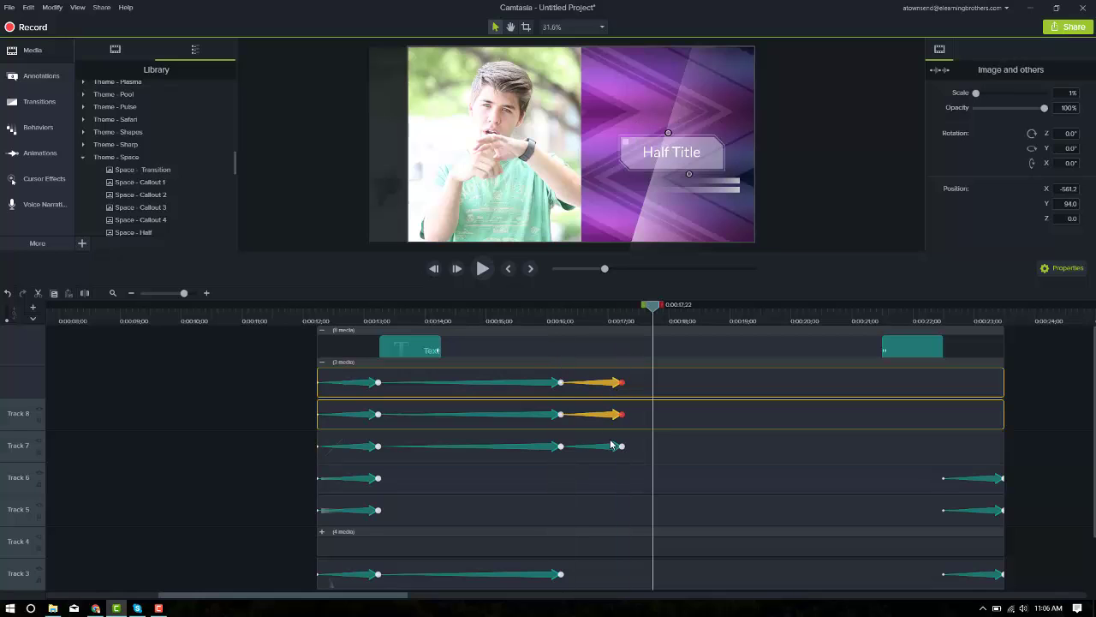
{"action": "left_click", "coordinate": [613, 446], "text": "ctrl"}
{"action": "left_click_drag", "start_coordinate": [615, 416], "coordinate": [1002, 414]}
{"action": "left_click", "coordinate": [536, 383]}
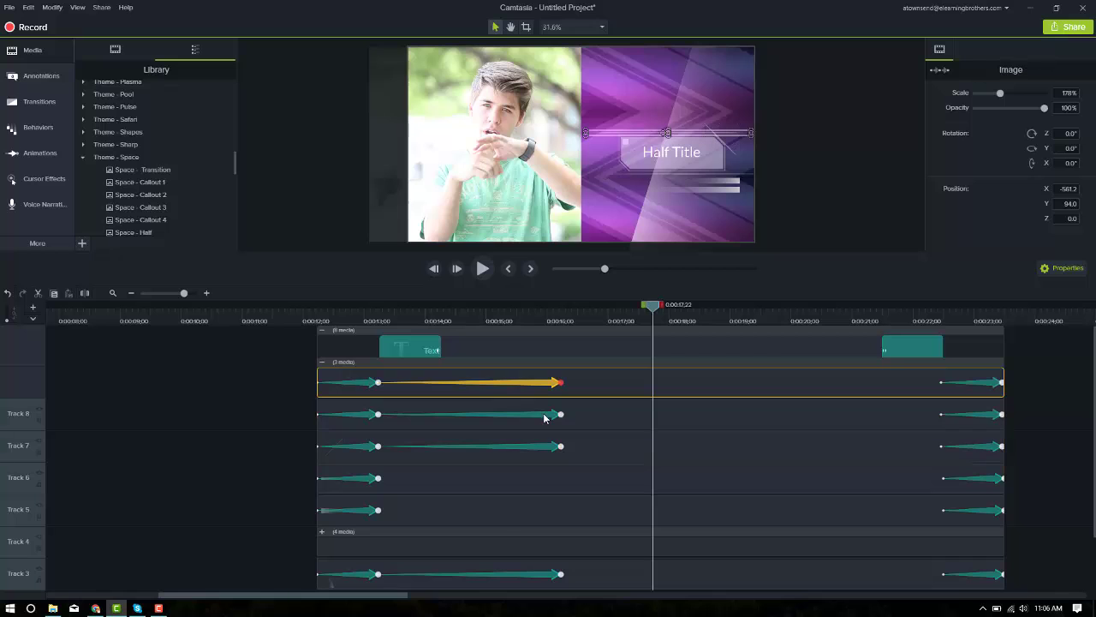
{"action": "left_click", "coordinate": [543, 414], "text": "ctrl"}
{"action": "left_click", "coordinate": [546, 446], "text": "ctrl"}
{"action": "left_click_drag", "start_coordinate": [803, 406], "coordinate": [942, 410]}
{"action": "scroll", "coordinate": [617, 441], "scroll_direction": "down", "scroll_amount": 1}
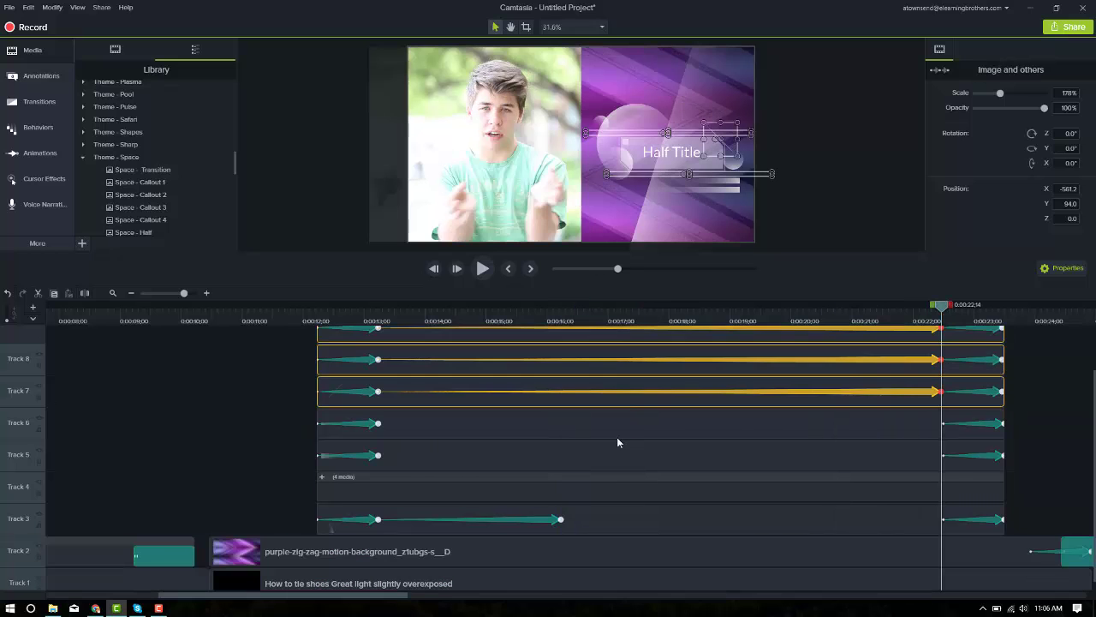
In the 4-media subgroup, move four exit animations to about 0:22 and stretch the middle animations to meet them
{"action": "left_click", "coordinate": [322, 476]}
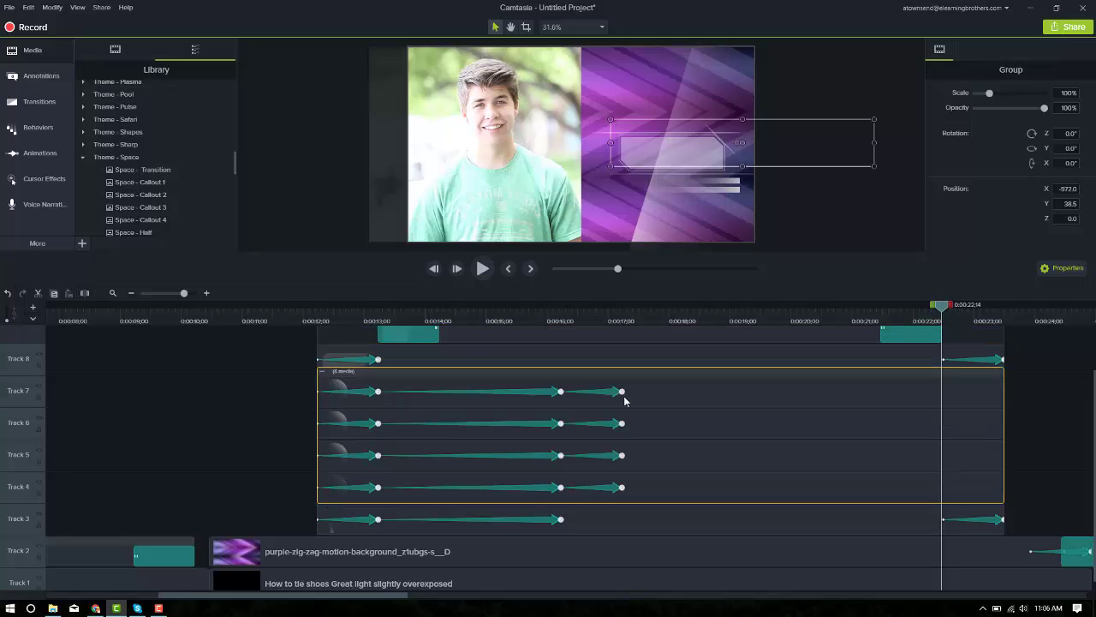
{"action": "left_click", "coordinate": [613, 392]}
{"action": "left_click", "coordinate": [613, 423], "text": "ctrl"}
{"action": "left_click", "coordinate": [614, 455], "text": "ctrl"}
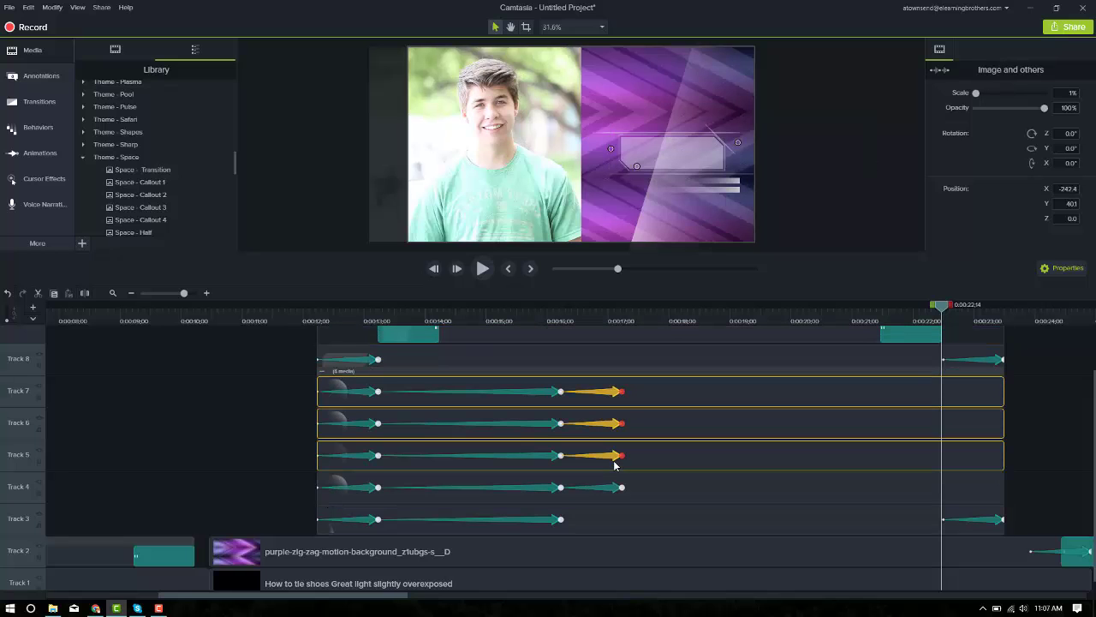
{"action": "left_click", "coordinate": [617, 487], "text": "ctrl"}
{"action": "left_click_drag", "start_coordinate": [617, 487], "coordinate": [1000, 485]}
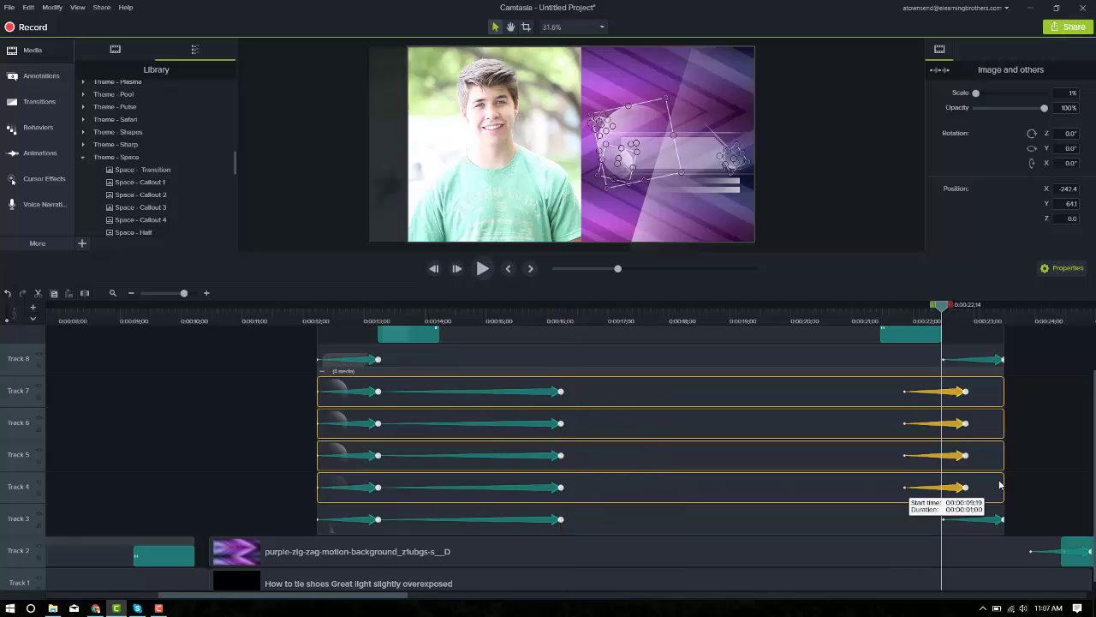
{"action": "left_click", "coordinate": [555, 392]}
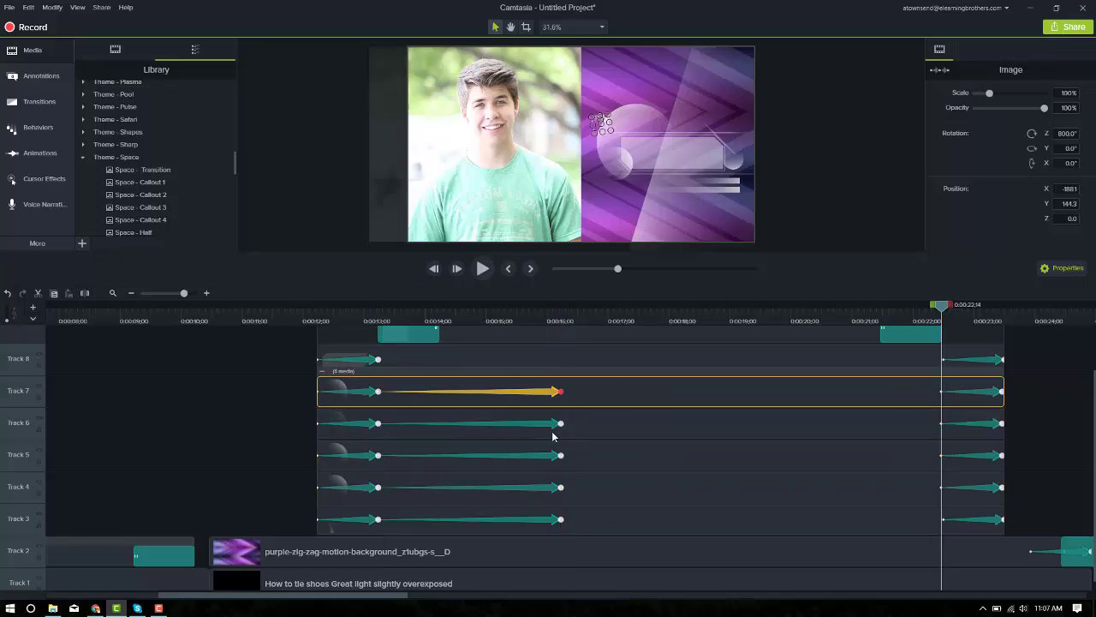
{"action": "left_click", "coordinate": [553, 423], "text": "ctrl"}
{"action": "left_click", "coordinate": [550, 454], "text": "ctrl"}
{"action": "left_click", "coordinate": [546, 487], "text": "ctrl"}
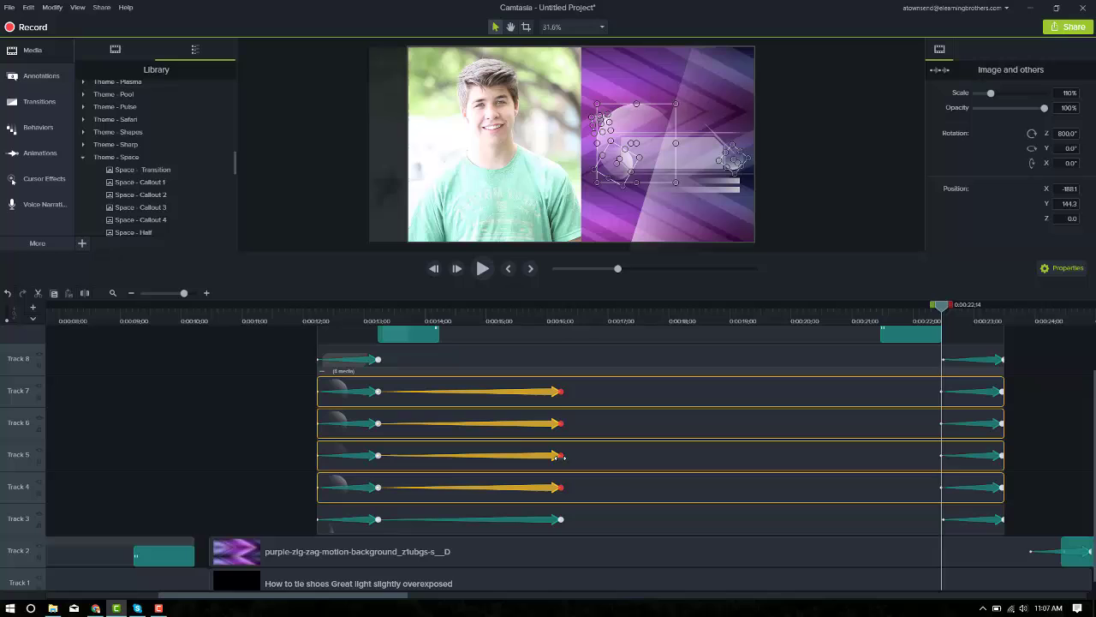
{"action": "left_click_drag", "start_coordinate": [558, 456], "coordinate": [940, 438]}
{"action": "left_click", "coordinate": [258, 407]}
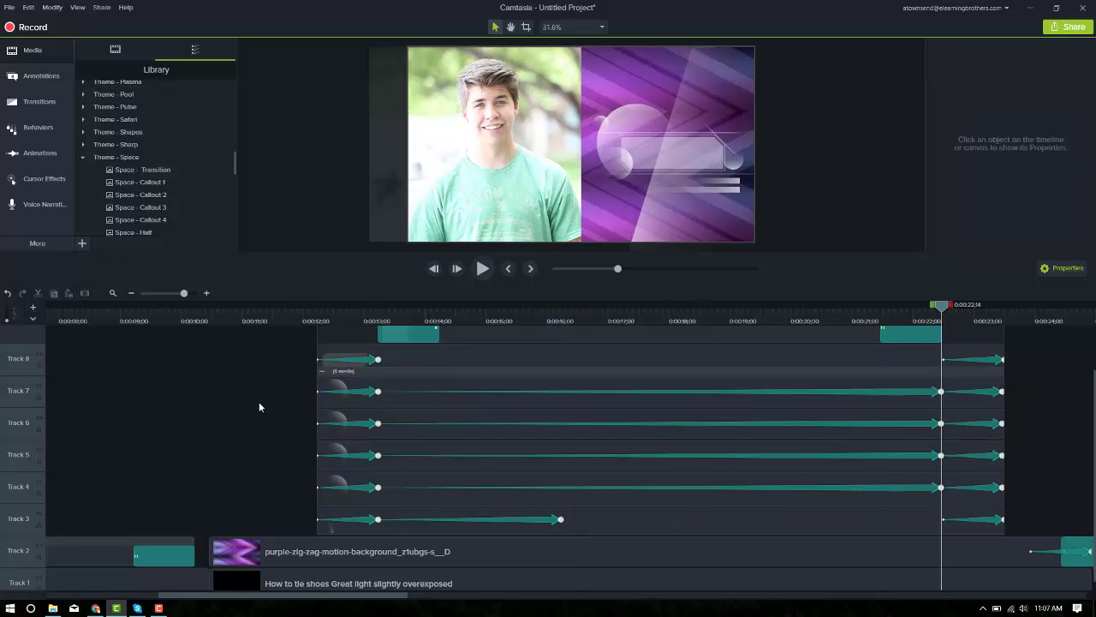
{"action": "left_click", "coordinate": [317, 322]}
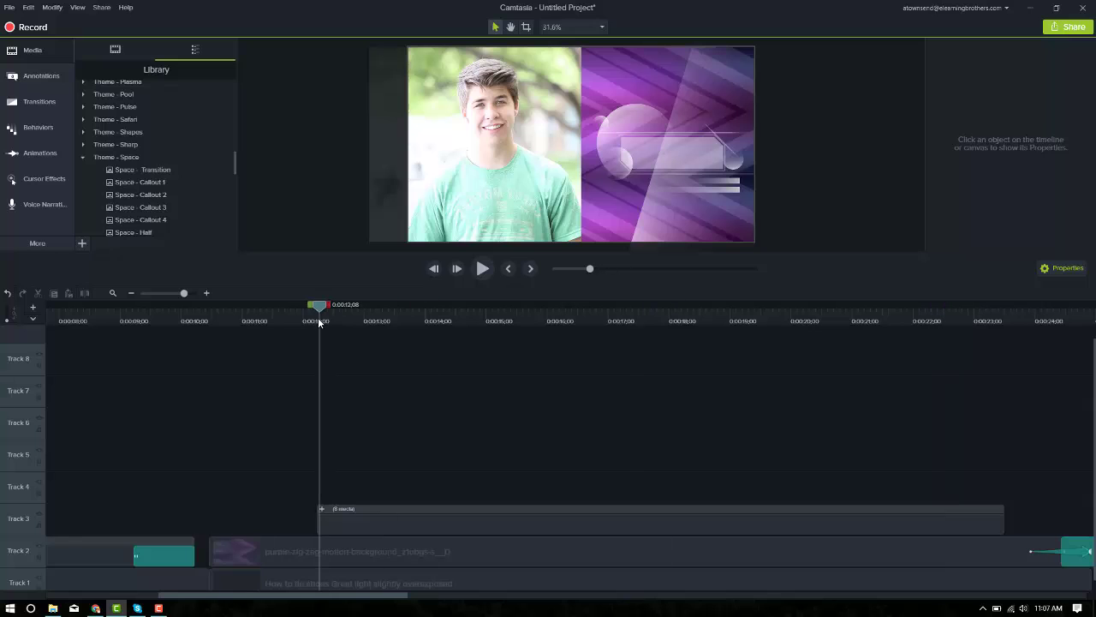
{"action": "key", "text": "space"}
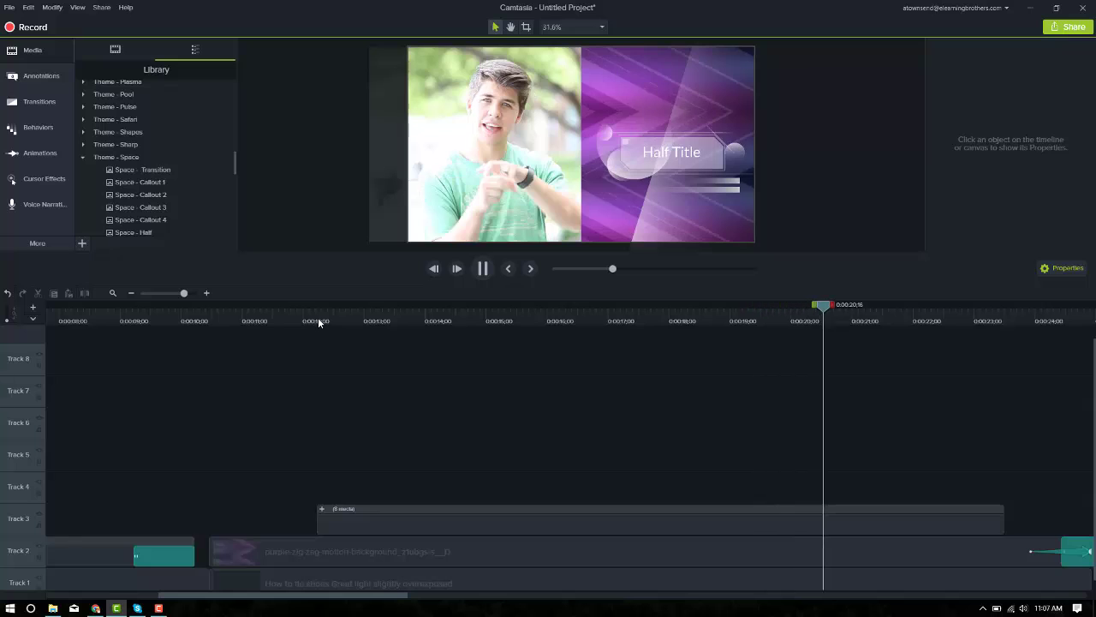
{"action": "key", "text": "space"}
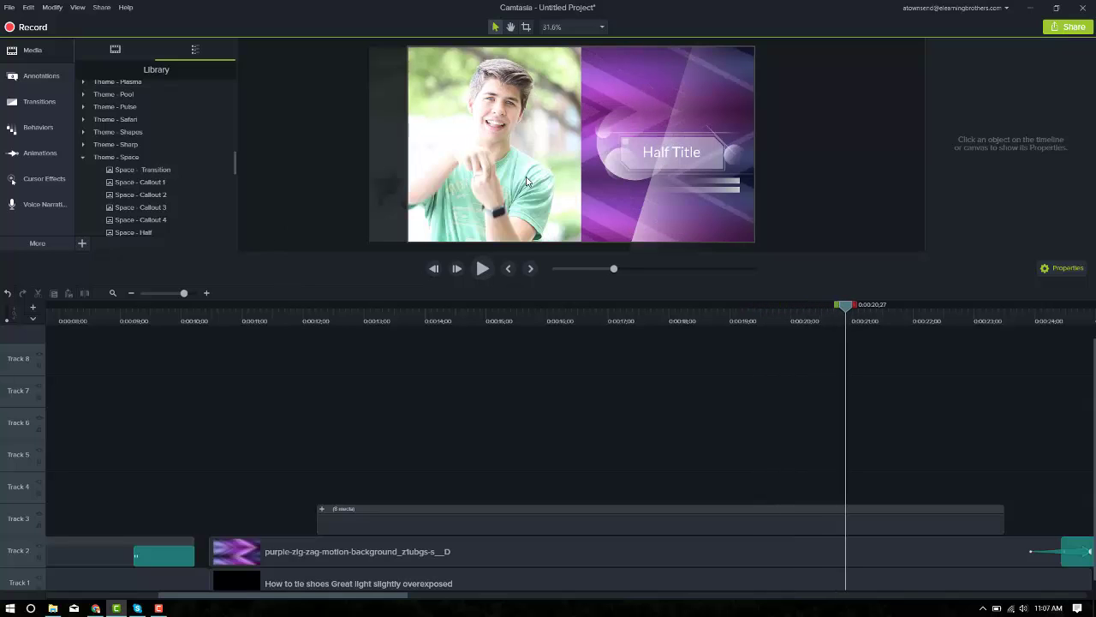
Retype the callout title as 'KEY TO OURDOORS' and move the playhead to about 0:22
{"action": "double_click", "coordinate": [678, 155]}
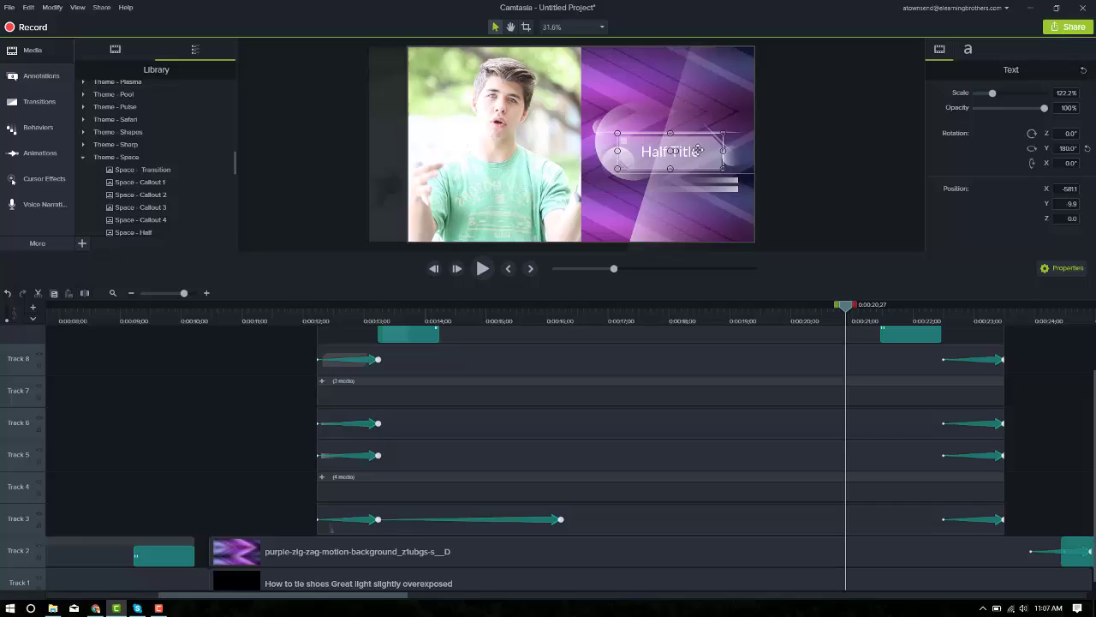
{"action": "double_click", "coordinate": [698, 151]}
{"action": "key", "text": "BackSpace"}
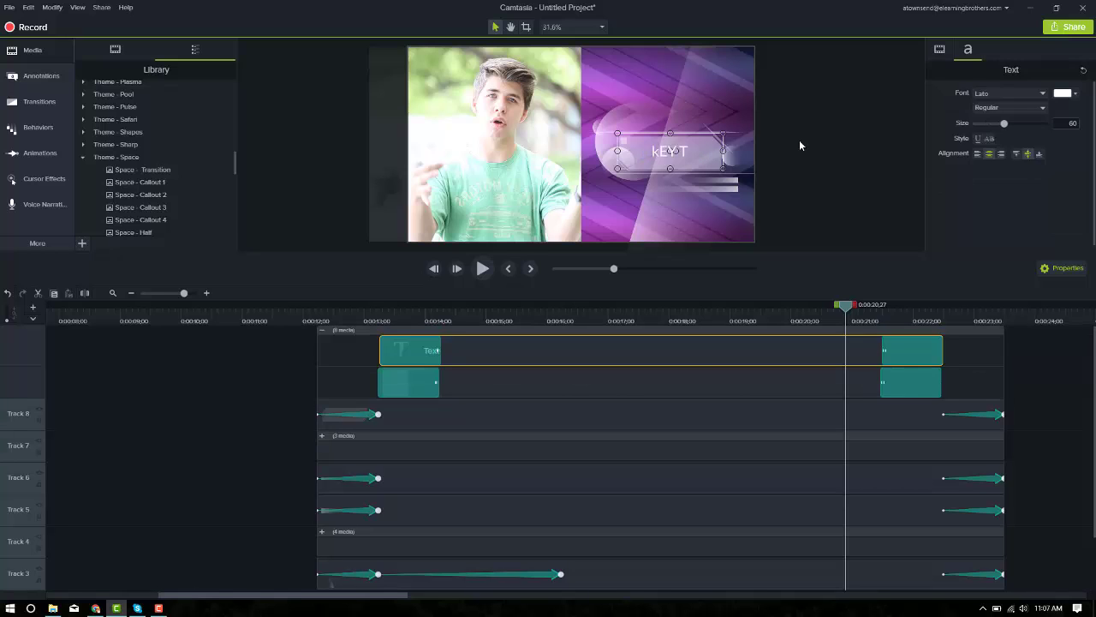
{"action": "type", "text": "KEY TO OURDOORS"}
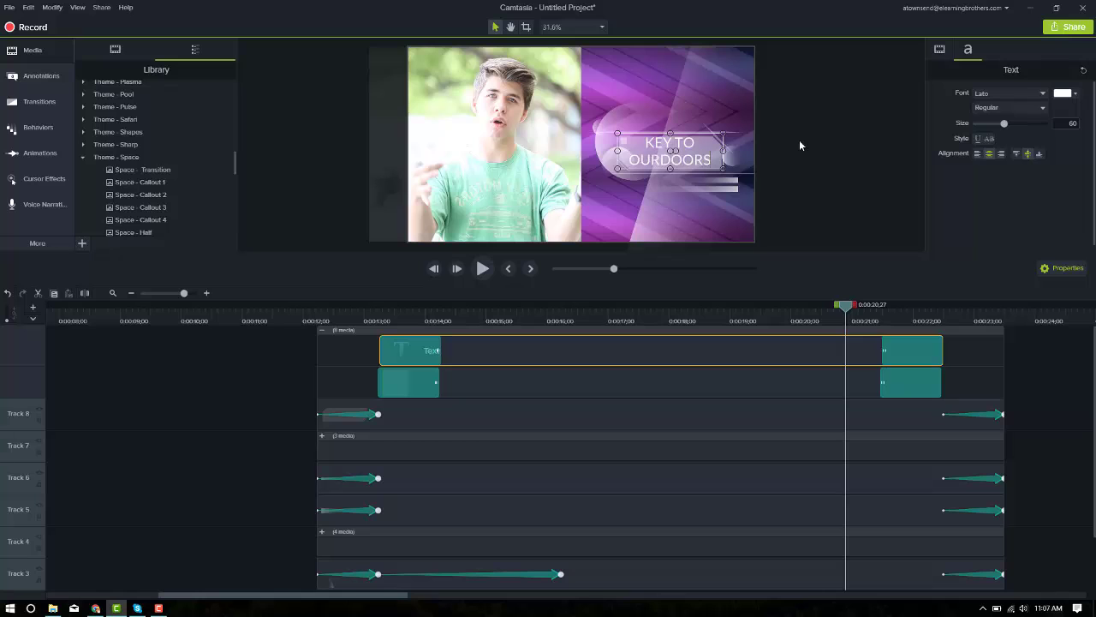
{"action": "left_click", "coordinate": [781, 182]}
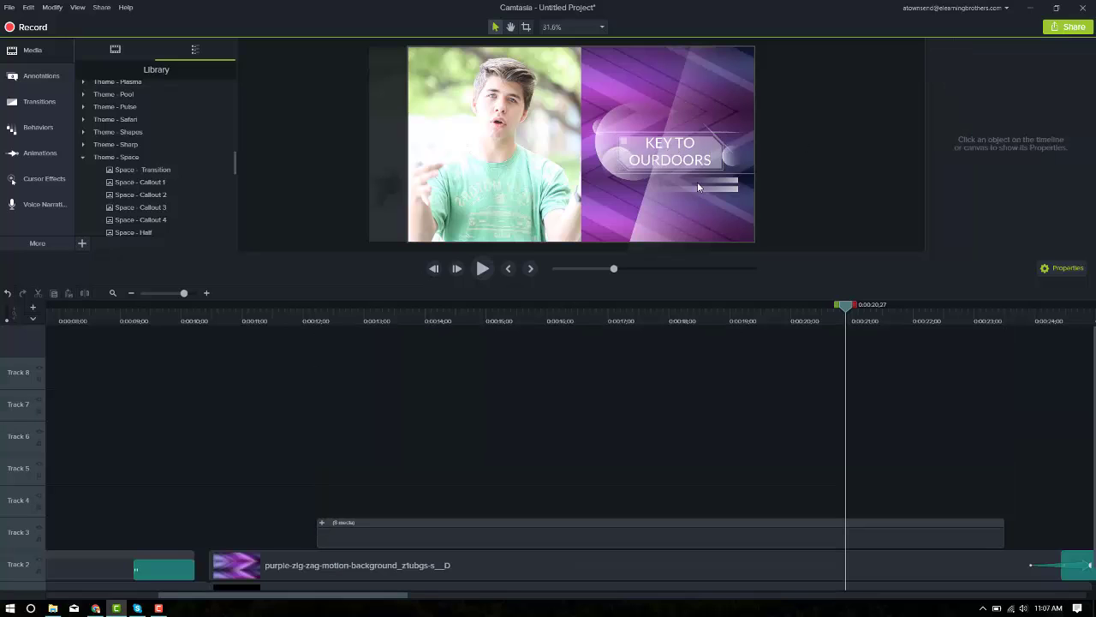
{"action": "left_click", "coordinate": [685, 161]}
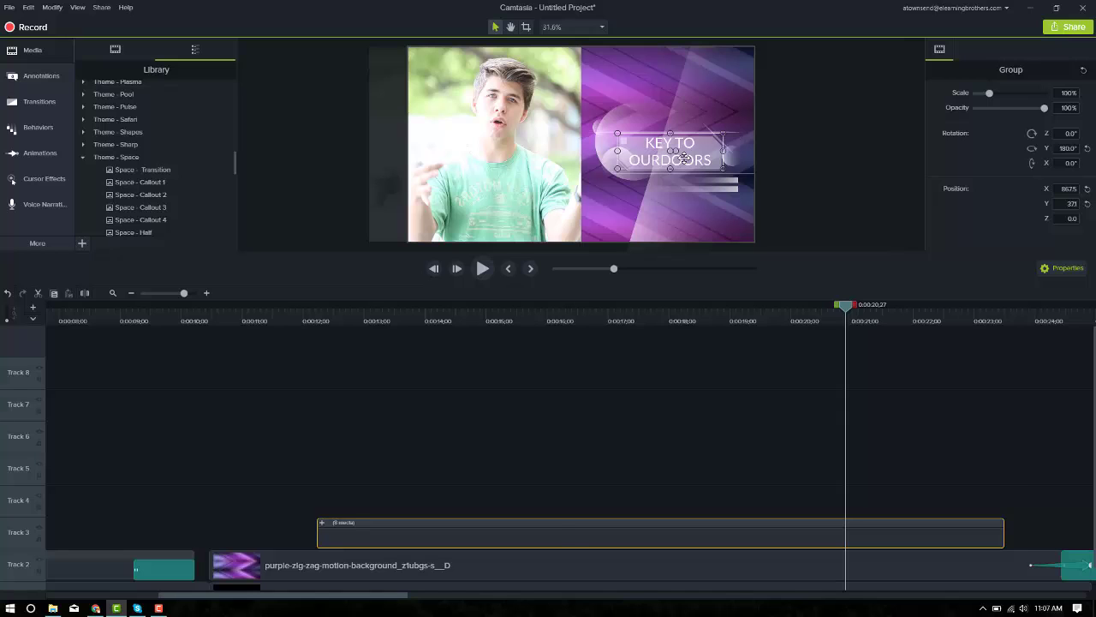
{"action": "double_click", "coordinate": [685, 160]}
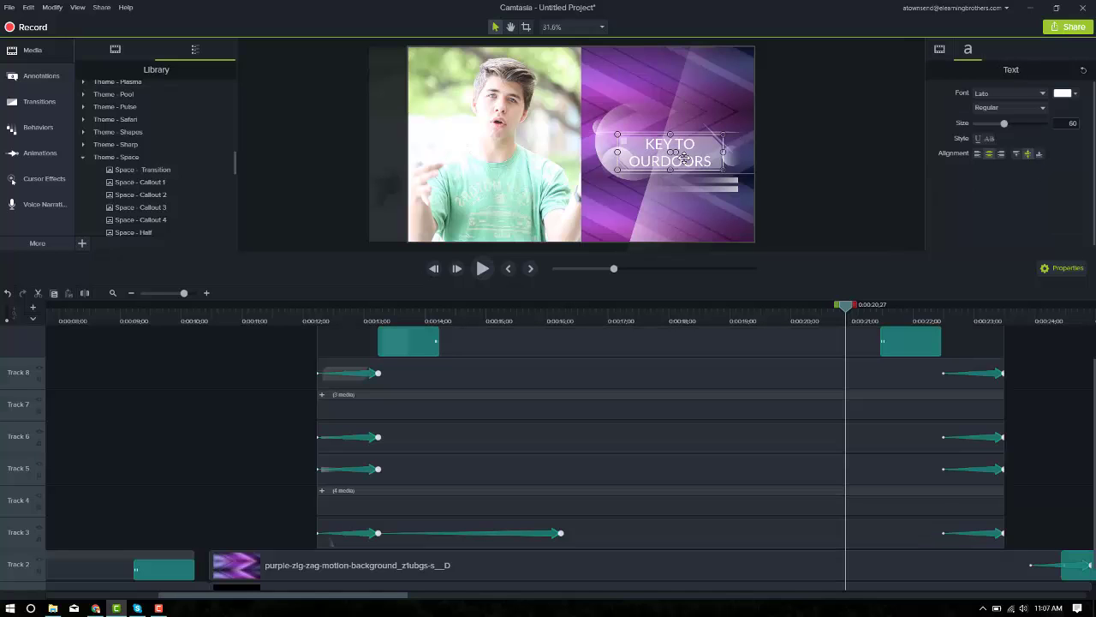
{"action": "left_click", "coordinate": [824, 192]}
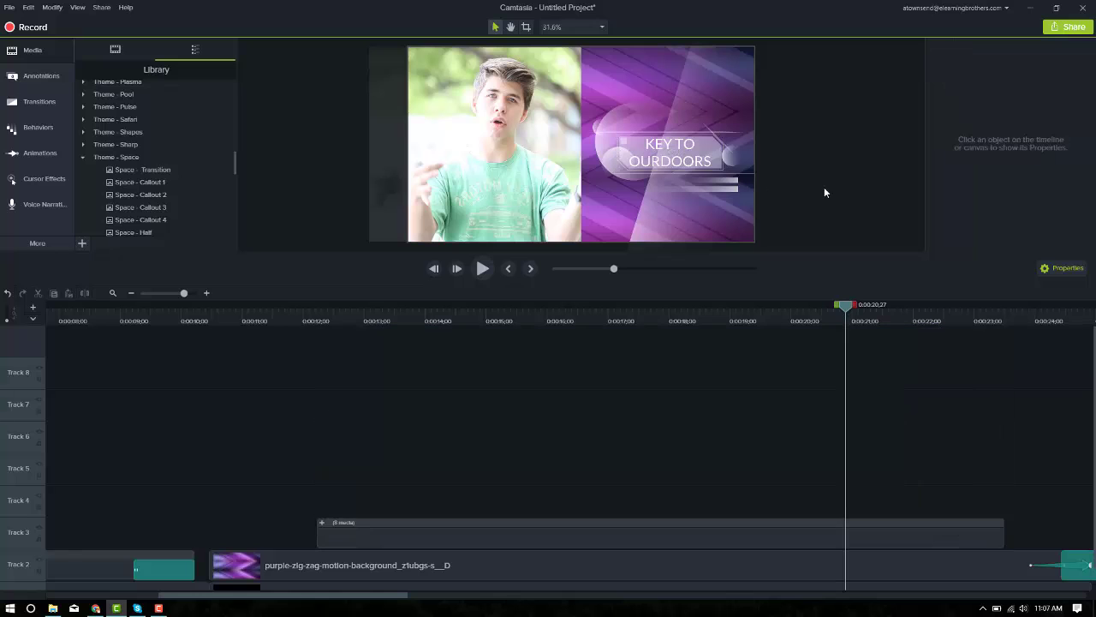
{"action": "left_click", "coordinate": [924, 319]}
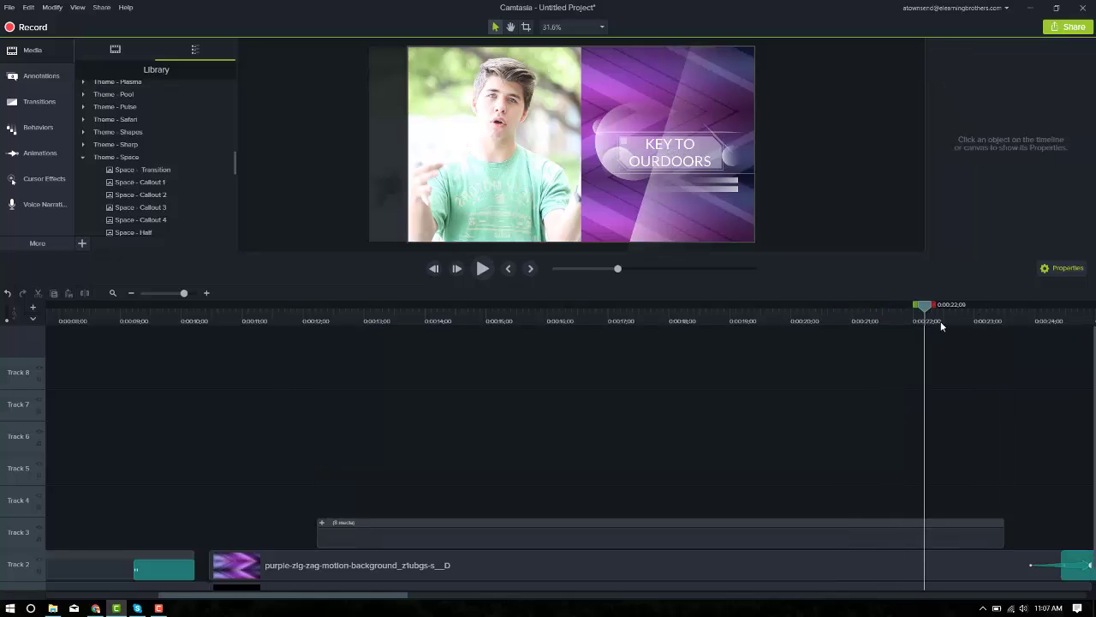
Zoom the timeline out and jump to the 'Title Here' plant-photo layout at about 0:28
{"action": "key", "text": "space"}
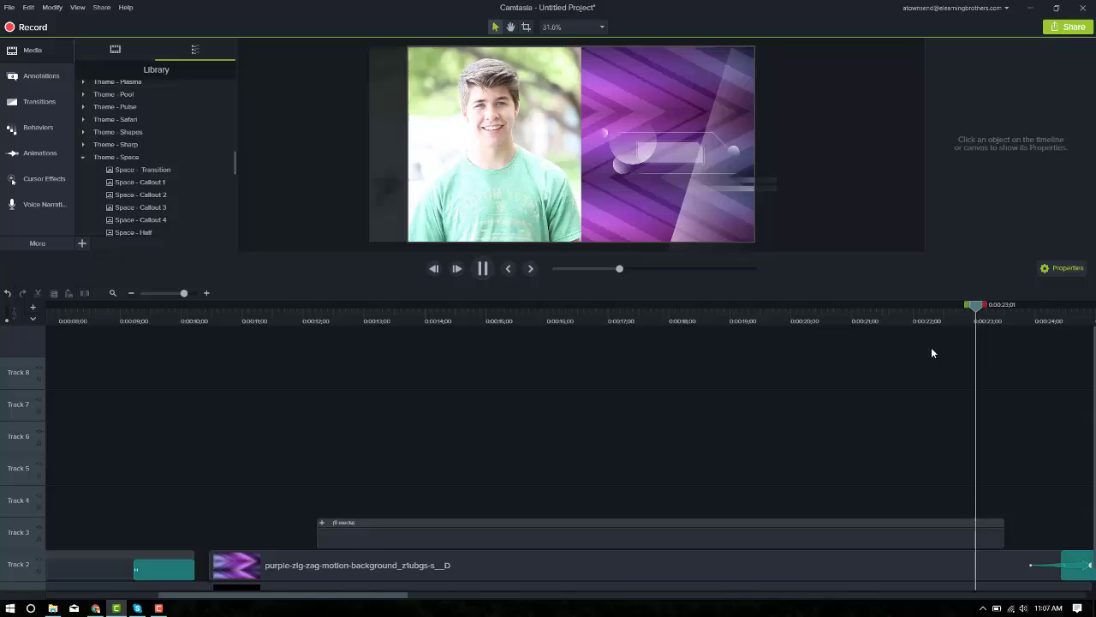
{"action": "left_click", "coordinate": [131, 294]}
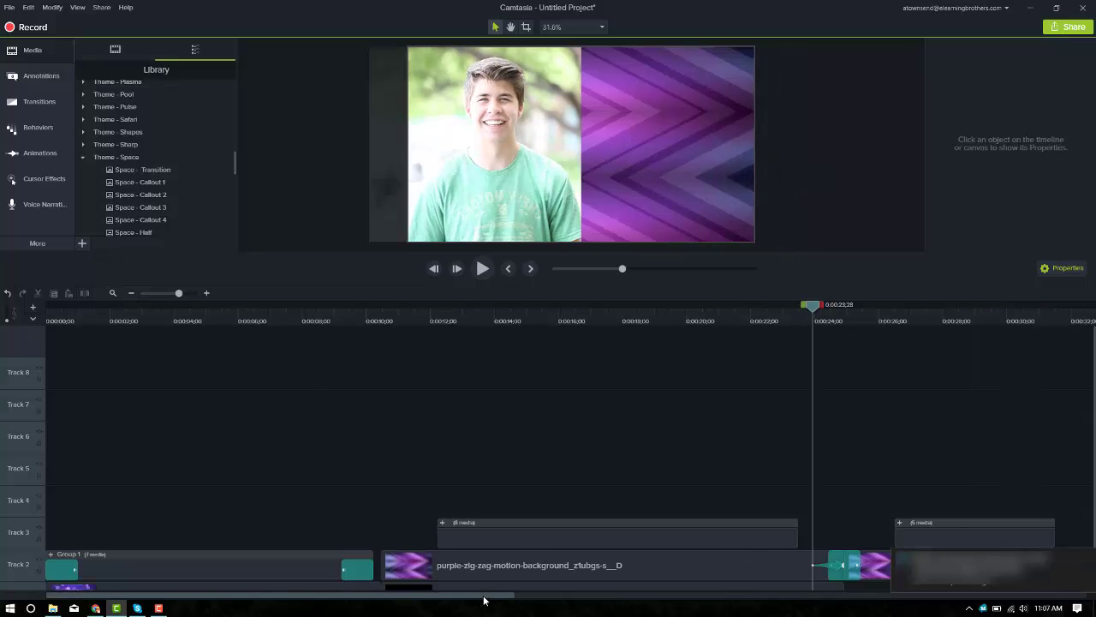
{"action": "left_click_drag", "start_coordinate": [484, 599], "coordinate": [782, 601]}
{"action": "left_click", "coordinate": [439, 318]}
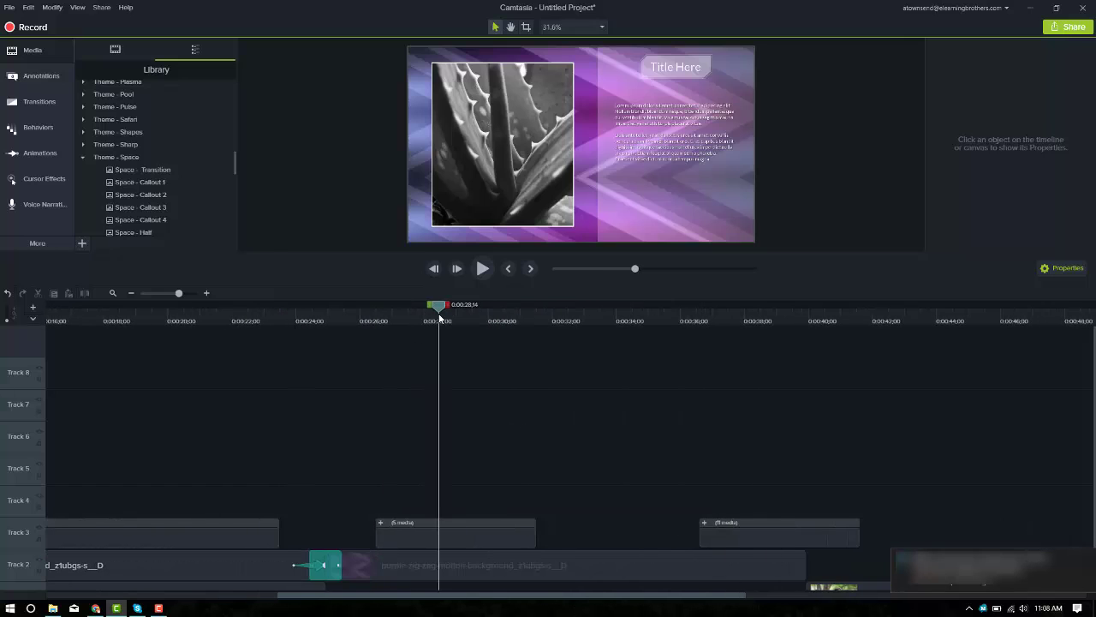
{"action": "left_click", "coordinate": [379, 320]}
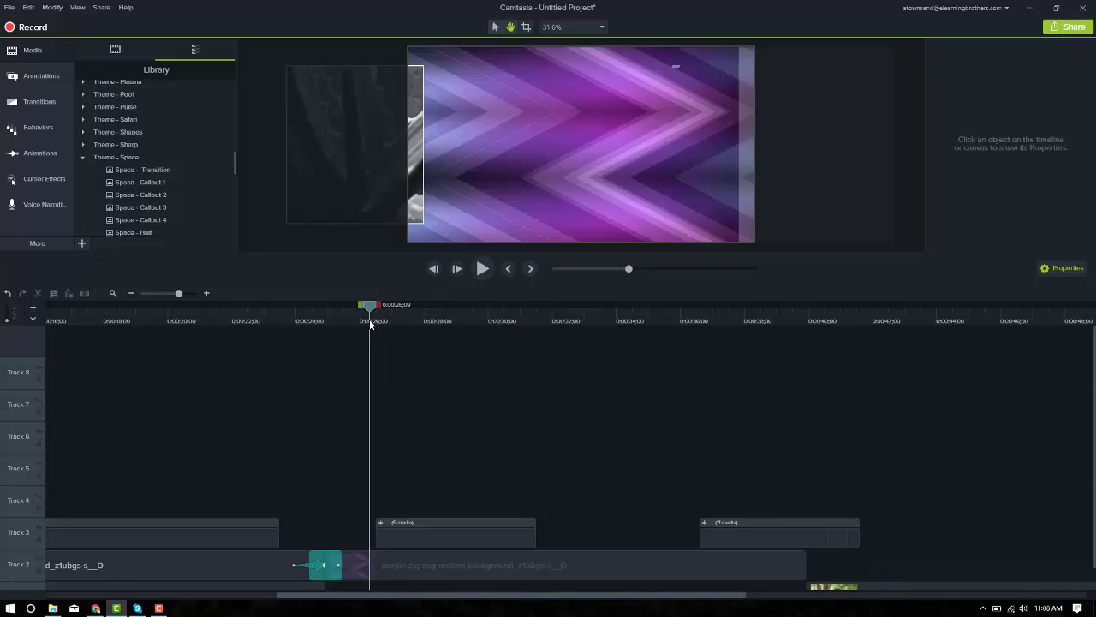
{"action": "key", "text": "space"}
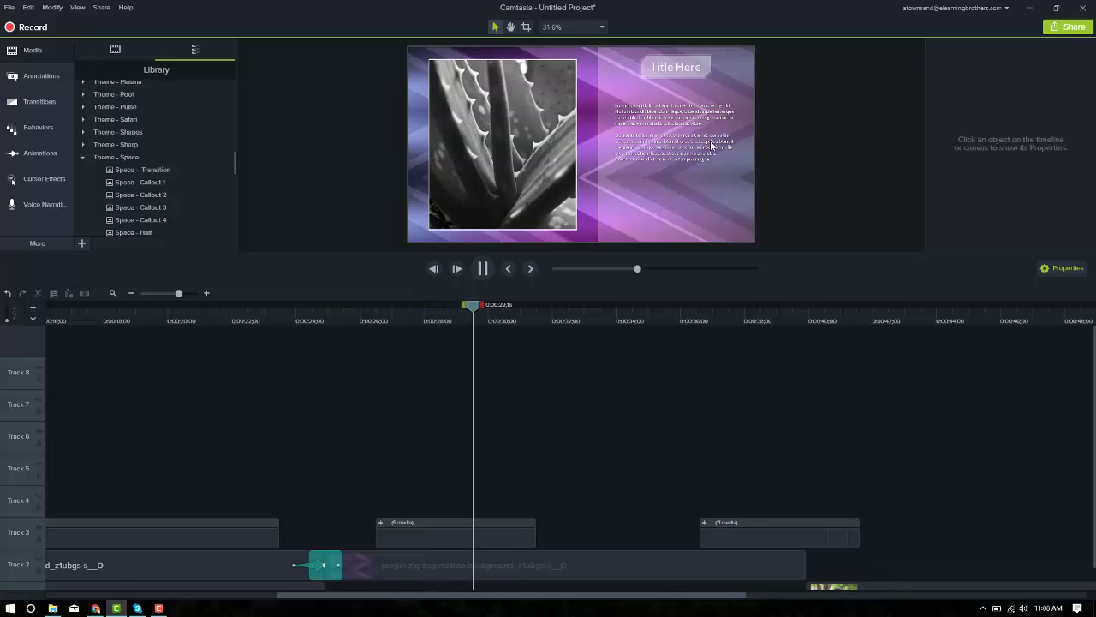
{"action": "left_click_drag", "start_coordinate": [438, 322], "coordinate": [457, 319]}
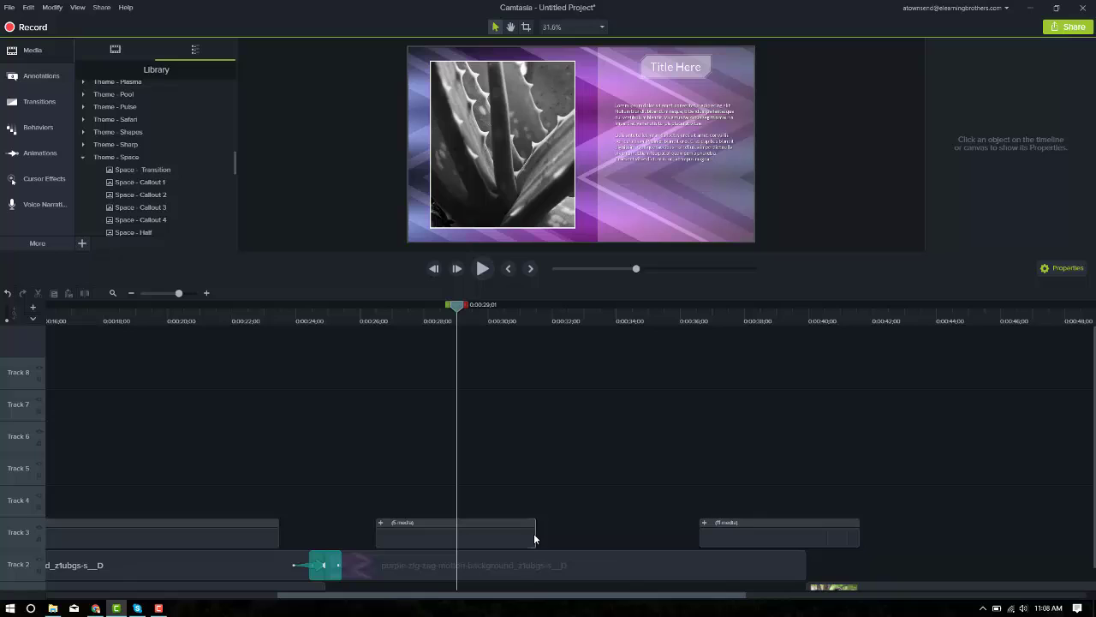
Extend the Track 3 layout group at both ends and scrub into its start
{"action": "left_click_drag", "start_coordinate": [536, 542], "coordinate": [665, 542]}
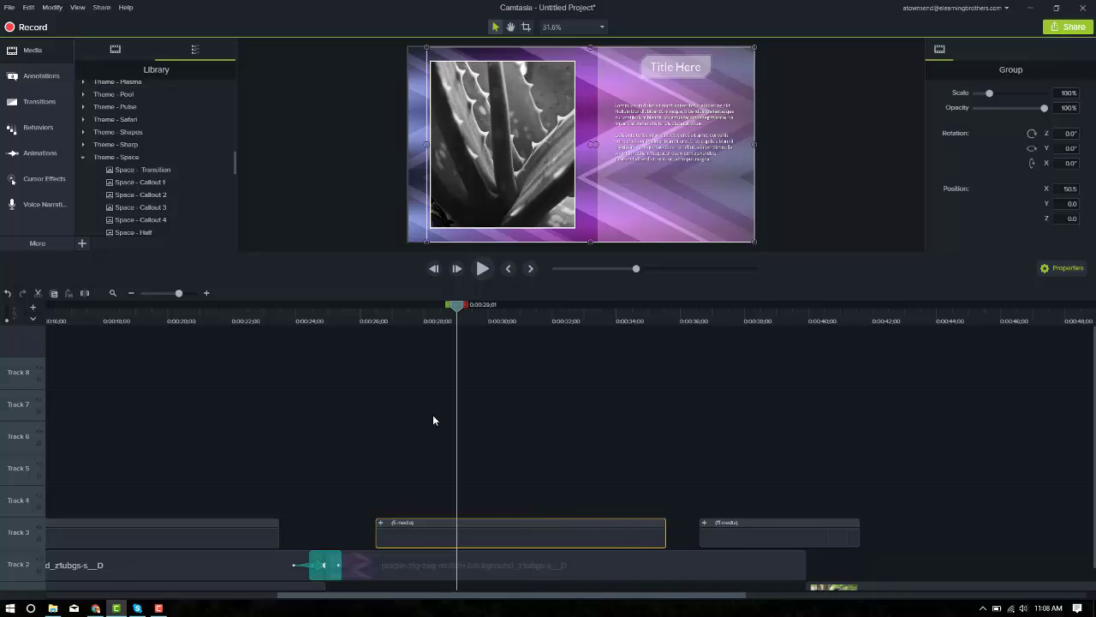
{"action": "left_click_drag", "start_coordinate": [366, 537], "coordinate": [342, 537]}
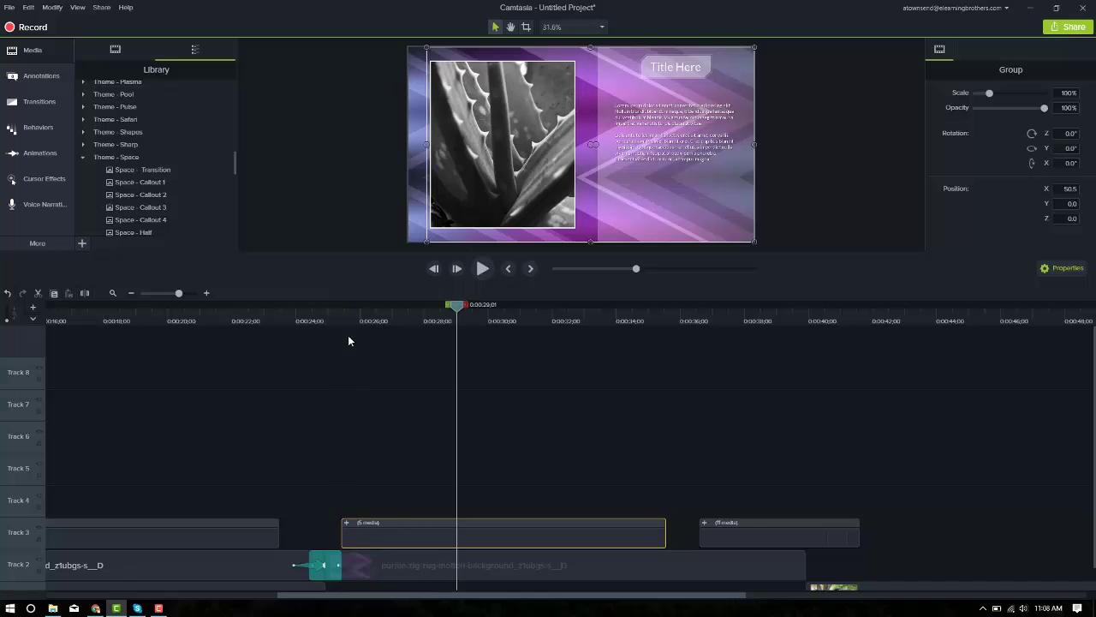
{"action": "left_click", "coordinate": [298, 321]}
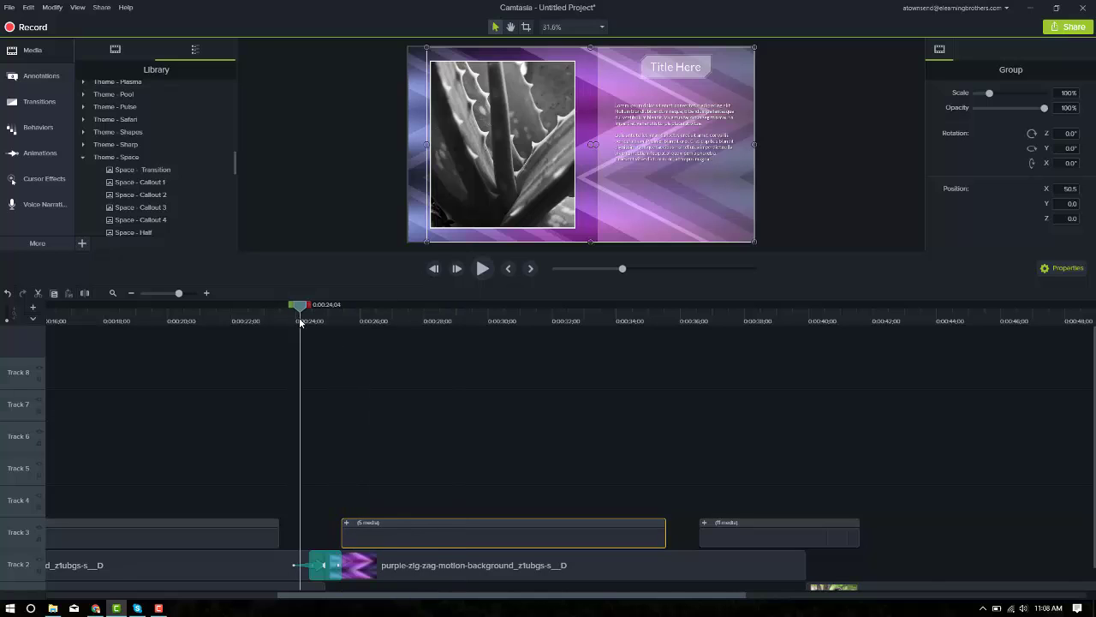
{"action": "left_click_drag", "start_coordinate": [299, 321], "coordinate": [516, 323]}
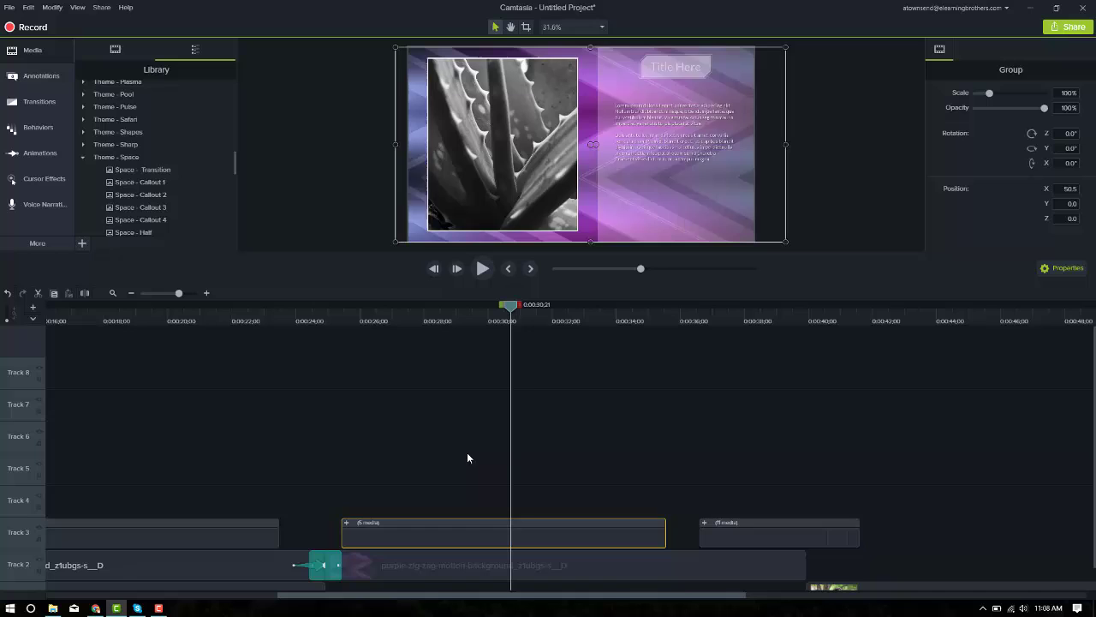
Move both image clips' exit animations out to the end of the longer group
{"action": "left_click", "coordinate": [346, 522]}
{"action": "left_click", "coordinate": [530, 506]}
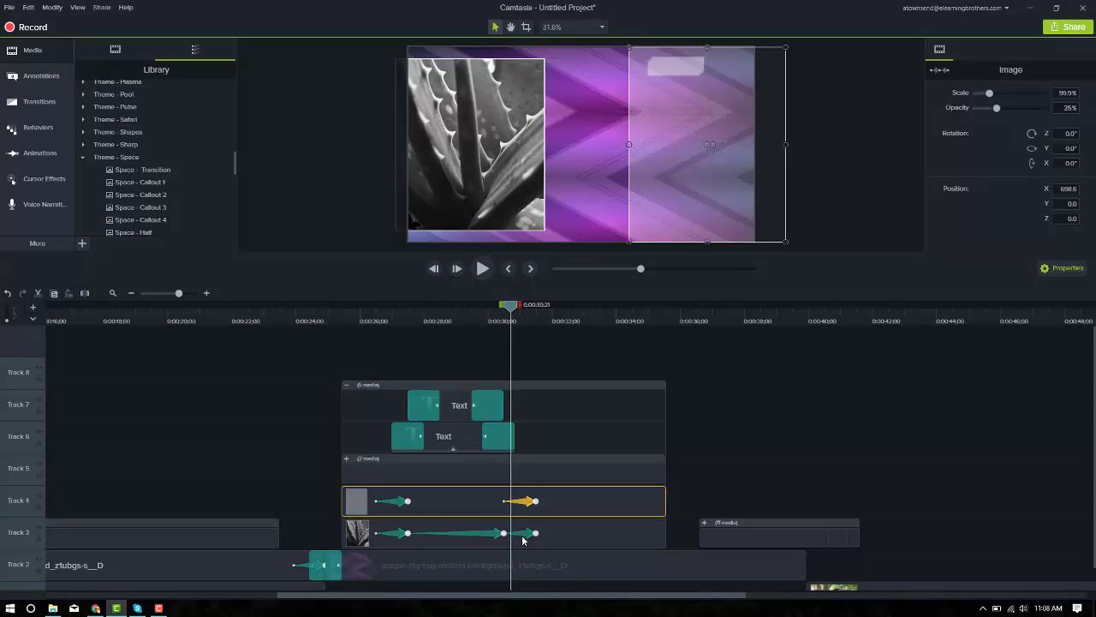
{"action": "left_click", "coordinate": [535, 532]}
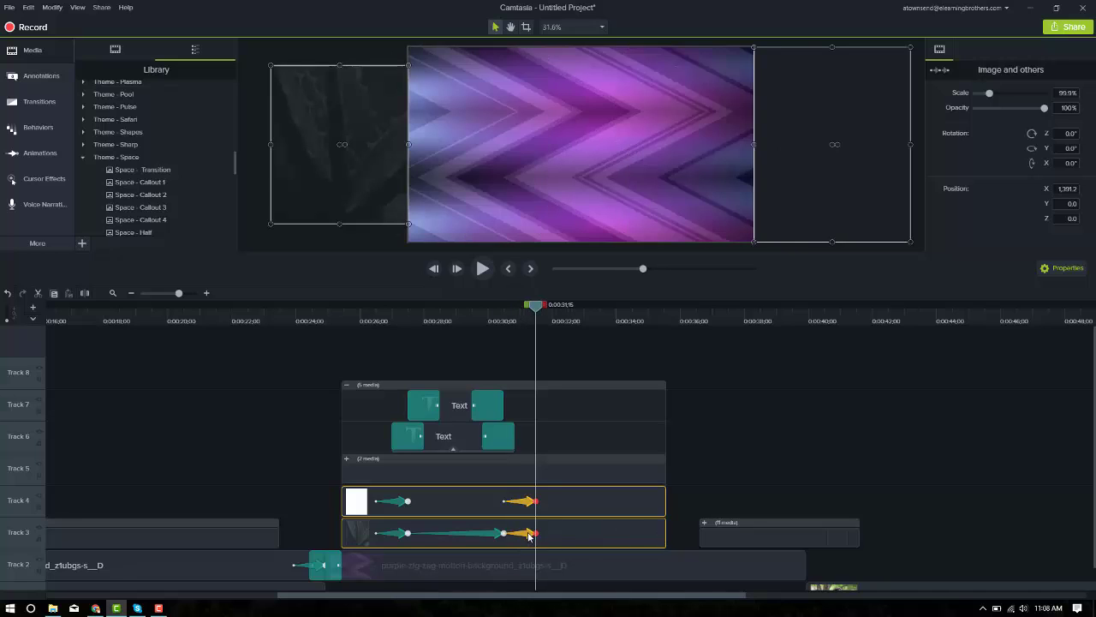
{"action": "left_click_drag", "start_coordinate": [528, 535], "coordinate": [659, 535]}
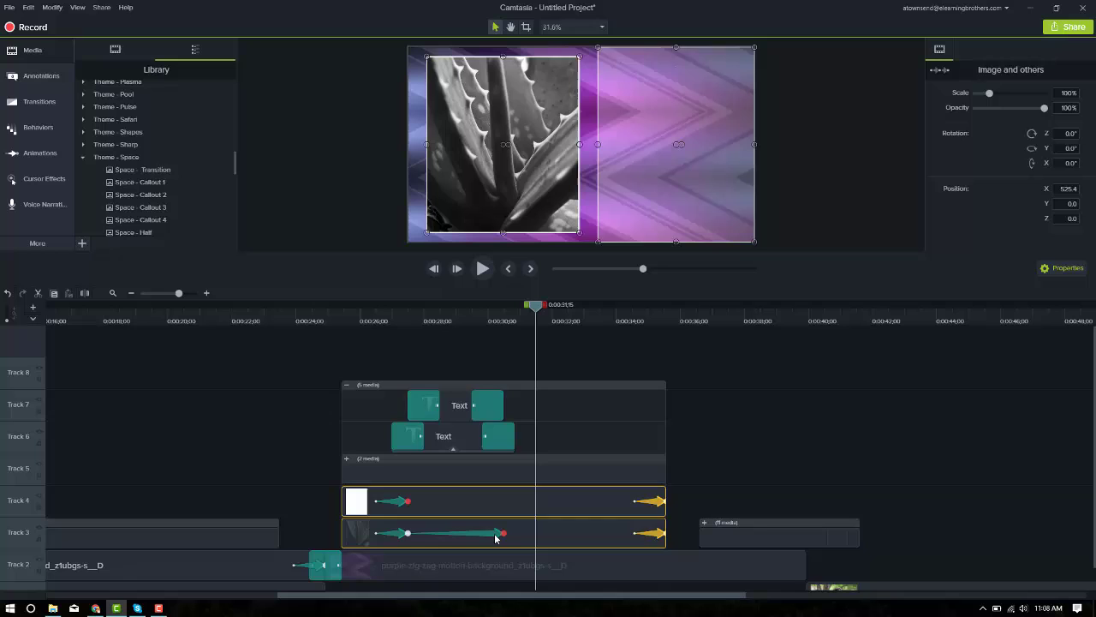
{"action": "left_click_drag", "start_coordinate": [497, 535], "coordinate": [634, 534]}
{"action": "left_click_drag", "start_coordinate": [548, 449], "coordinate": [462, 399]}
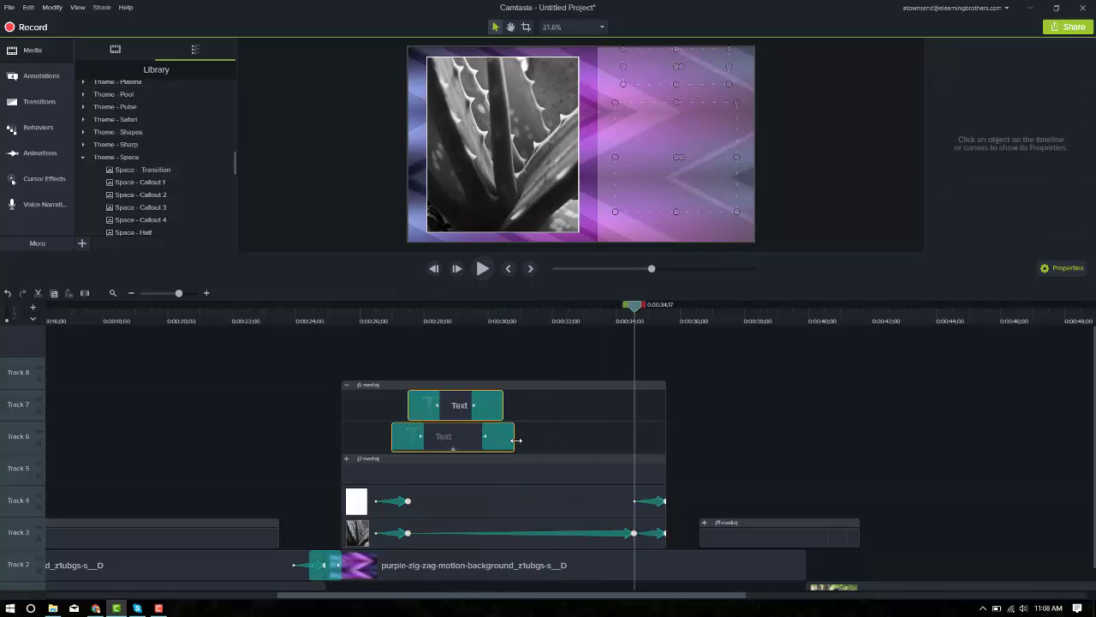
Extend both Text clips and move their exit animations to the group's end
{"action": "left_click_drag", "start_coordinate": [517, 441], "coordinate": [634, 444]}
{"action": "left_click", "coordinate": [348, 460]}
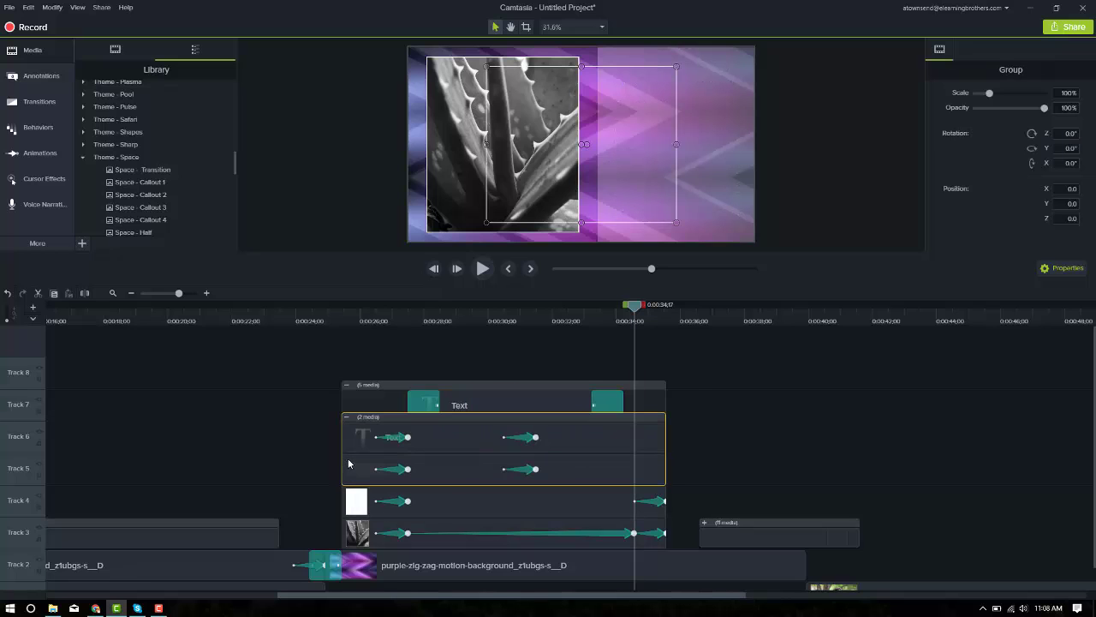
{"action": "left_click", "coordinate": [526, 440]}
{"action": "left_click", "coordinate": [524, 469], "text": "ctrl"}
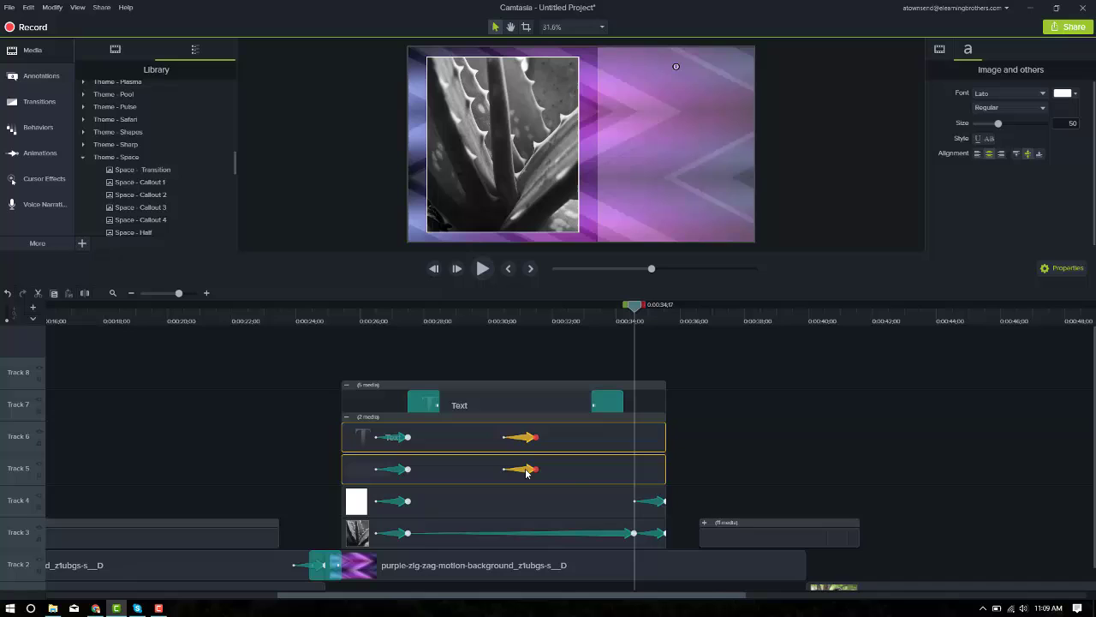
{"action": "left_click_drag", "start_coordinate": [524, 469], "coordinate": [651, 478]}
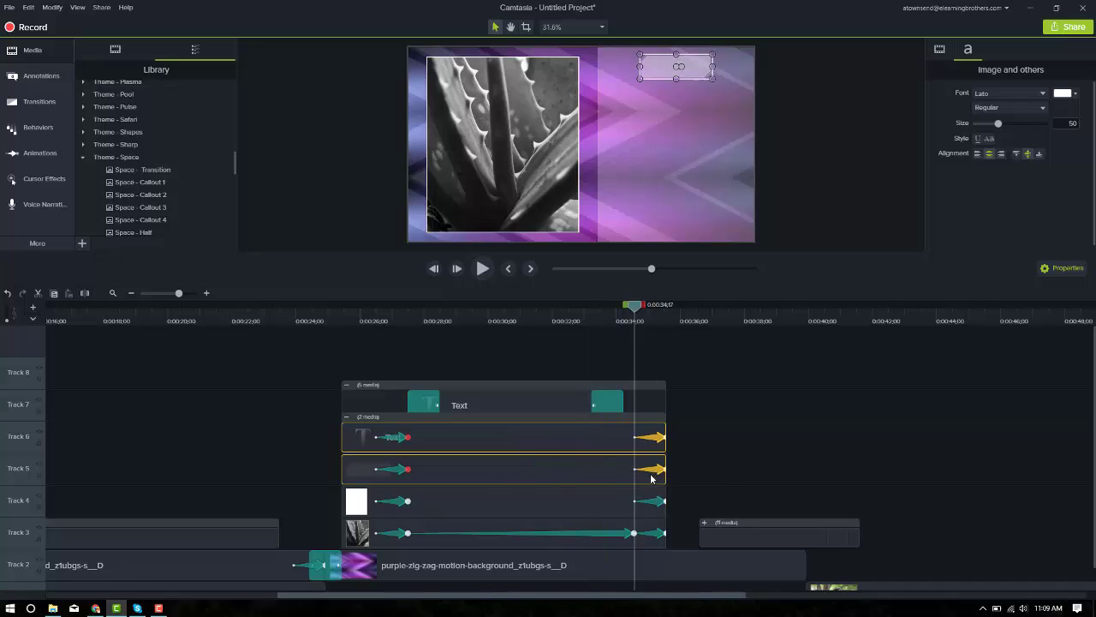
{"action": "left_click", "coordinate": [451, 362]}
{"action": "left_click", "coordinate": [337, 317]}
Play back the longer layout and change the Title Here placeholder to 'STEP ONE'
{"action": "key", "text": "space"}
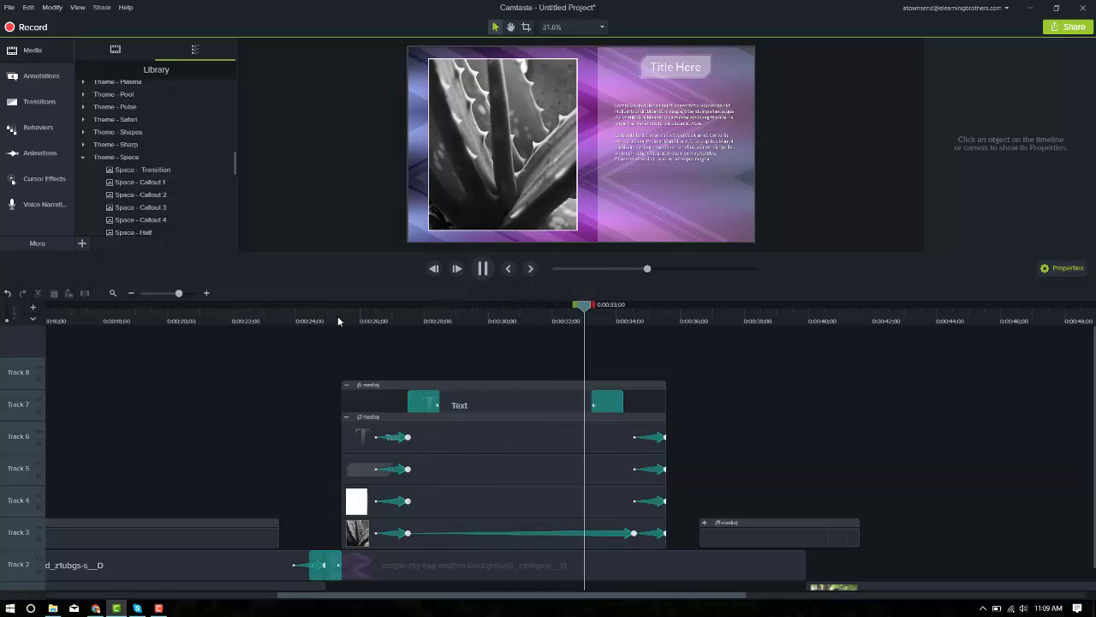
{"action": "left_click", "coordinate": [489, 313]}
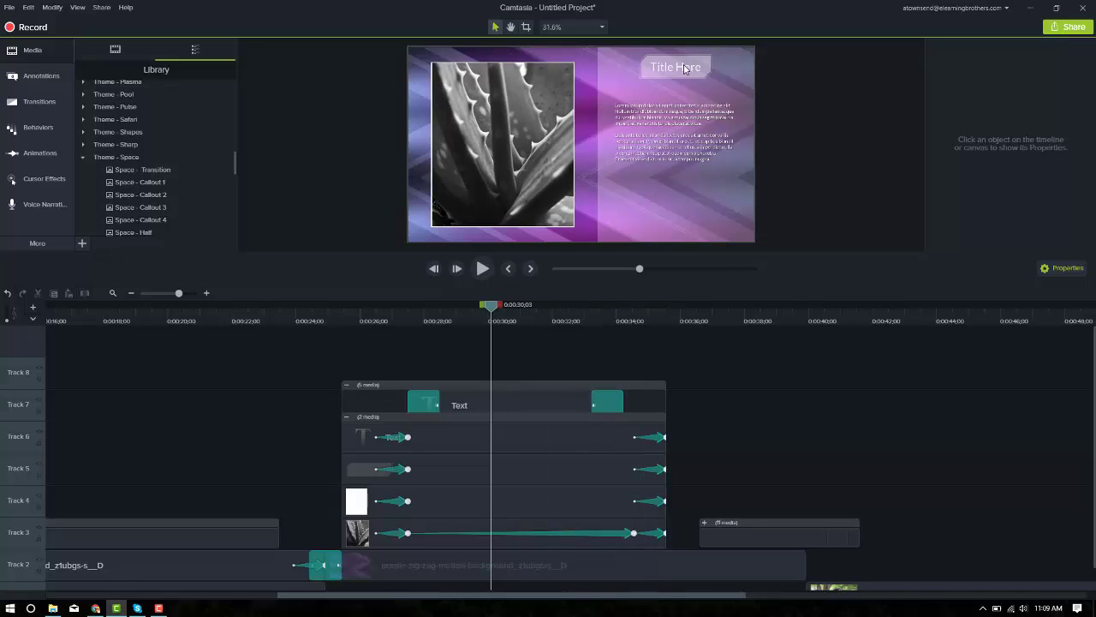
{"action": "left_click", "coordinate": [684, 68]}
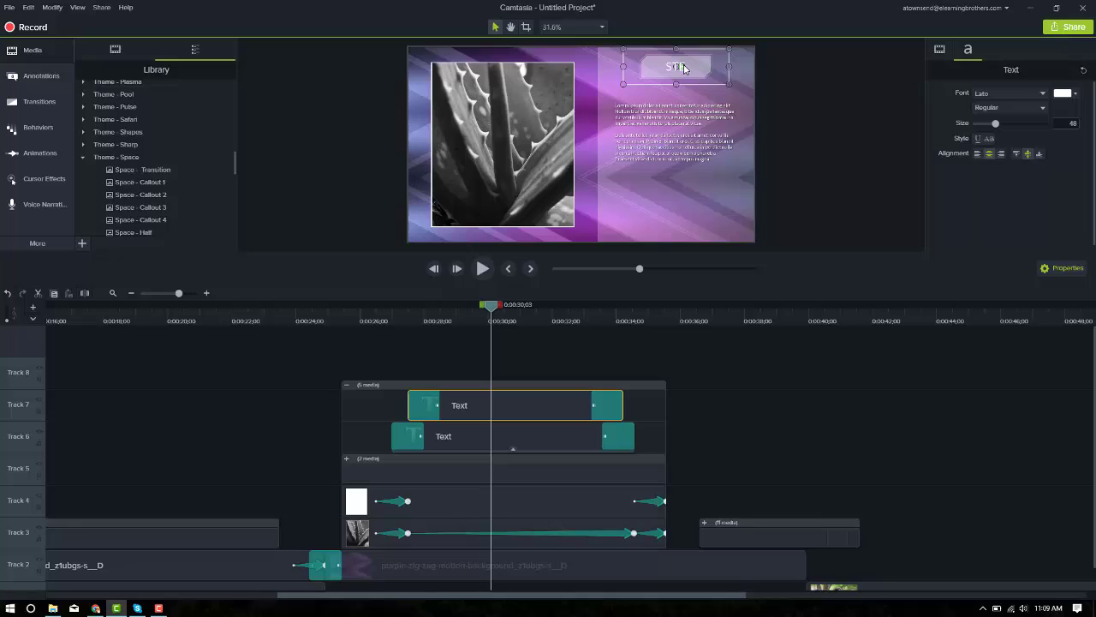
{"action": "left_click", "coordinate": [684, 110]}
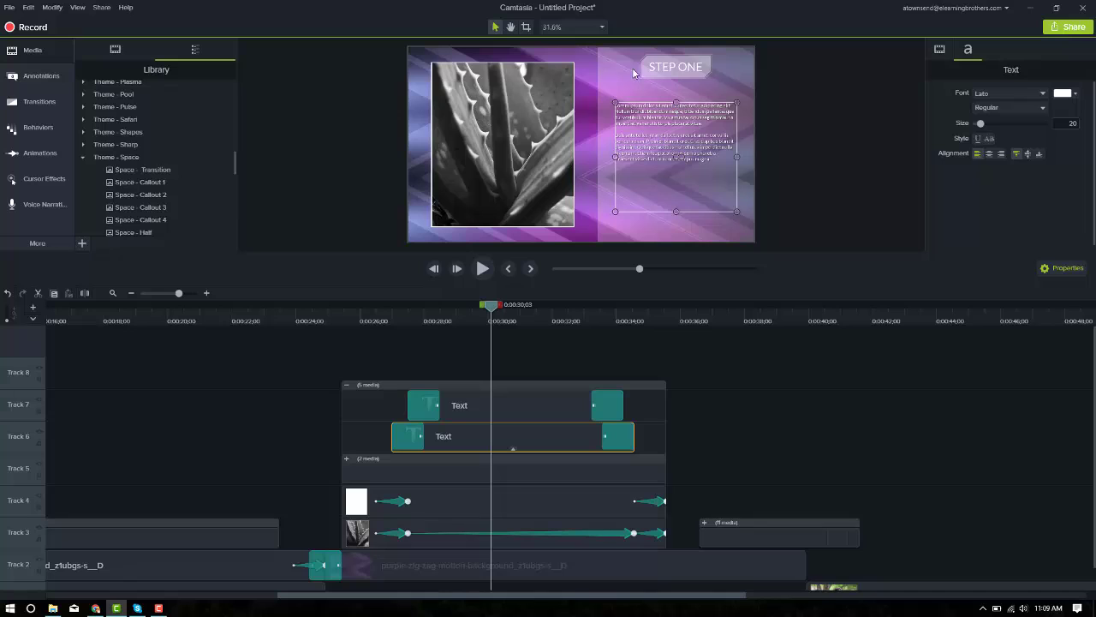
{"action": "left_click", "coordinate": [479, 202]}
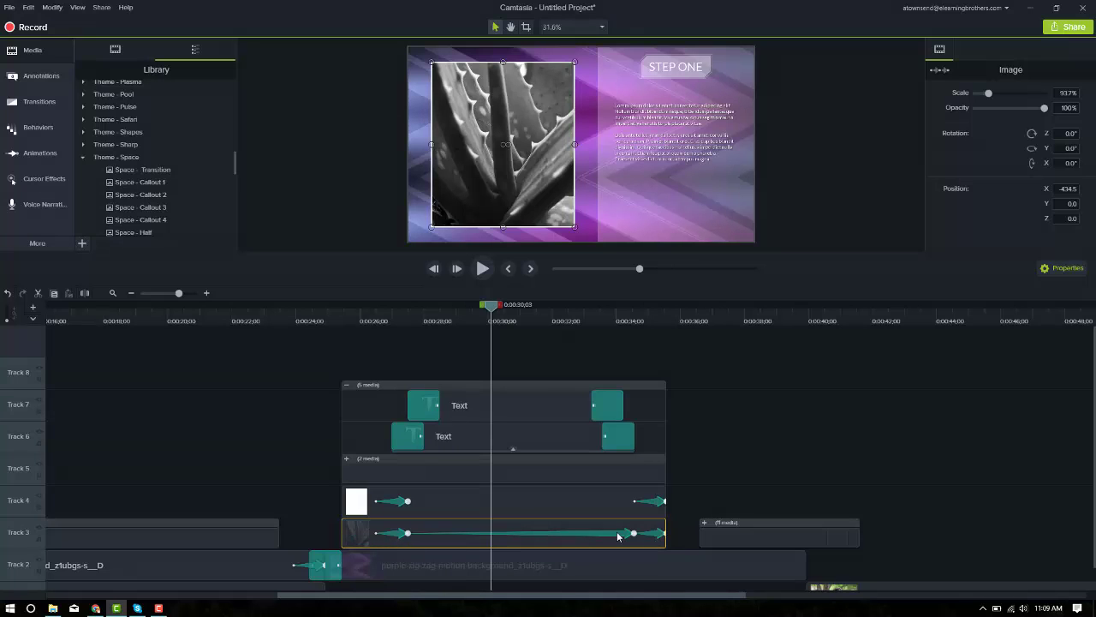
Swap the aloe photo for the Giving Directions Great Light video, stretched to the group's end
{"action": "key", "text": "Delete"}
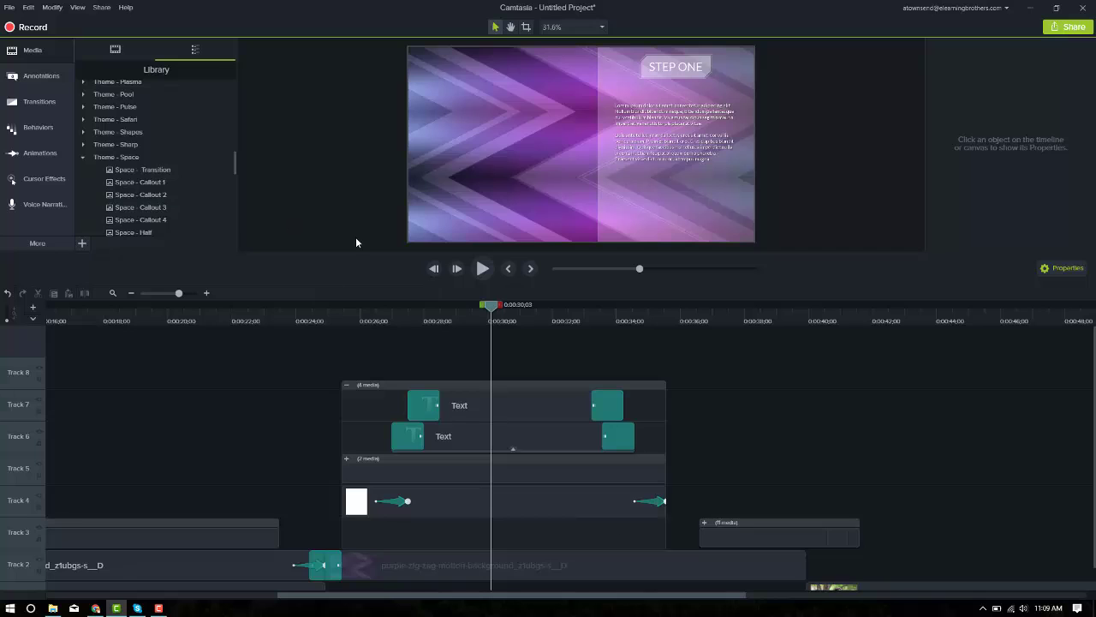
{"action": "left_click", "coordinate": [115, 49]}
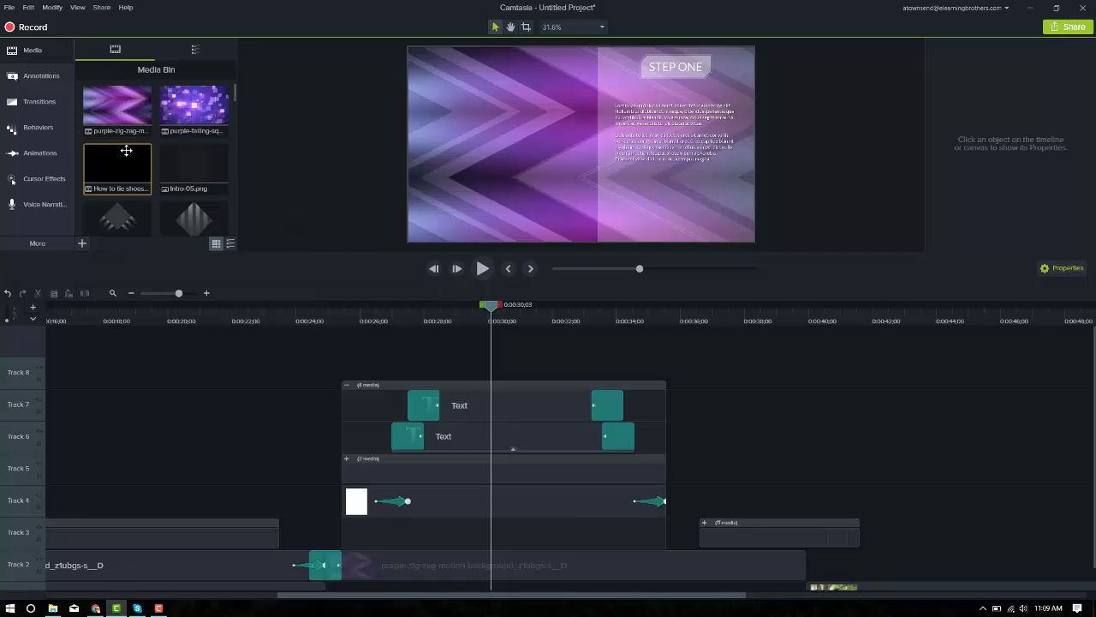
{"action": "scroll", "coordinate": [124, 147], "scroll_direction": "down", "scroll_amount": 5}
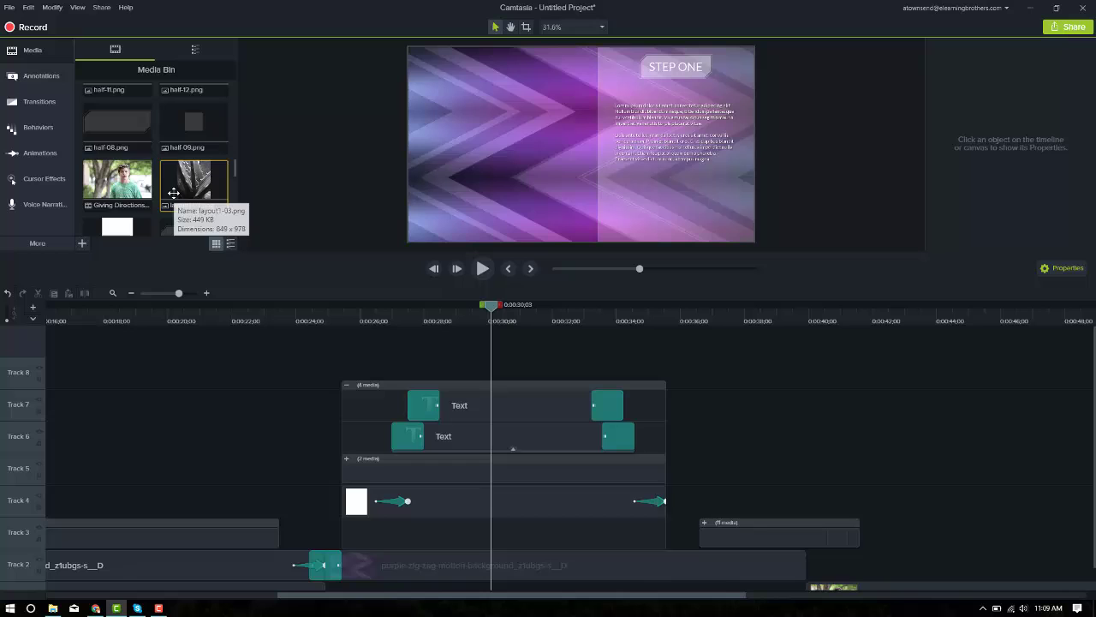
{"action": "left_click_drag", "start_coordinate": [115, 185], "coordinate": [302, 473]}
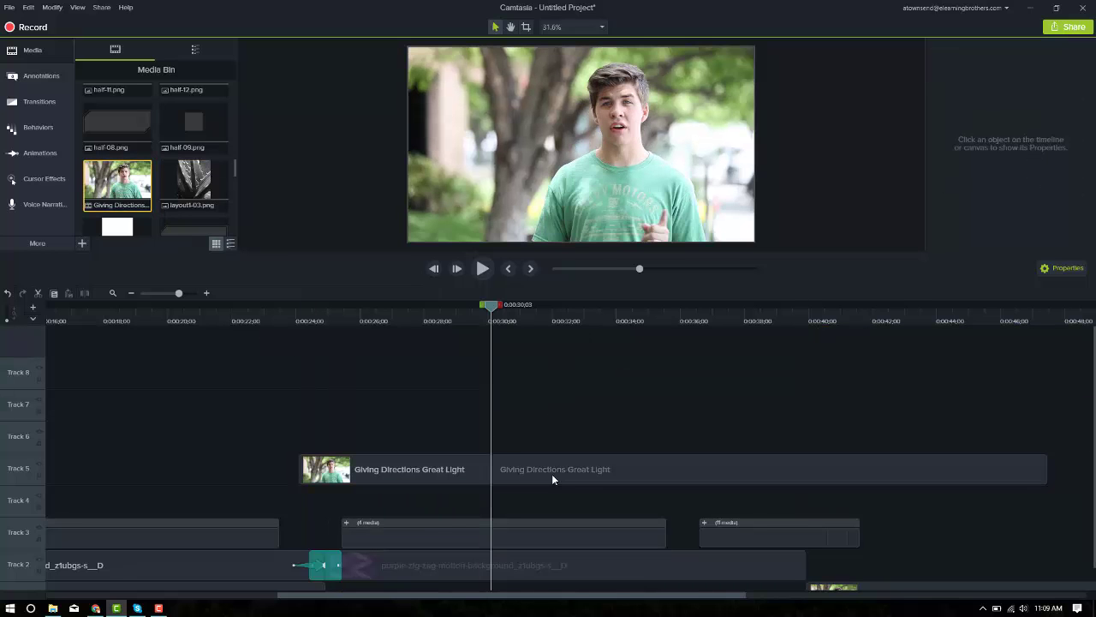
{"action": "left_click", "coordinate": [551, 473]}
{"action": "key", "text": "Delete"}
{"action": "left_click_drag", "start_coordinate": [426, 484], "coordinate": [462, 541]}
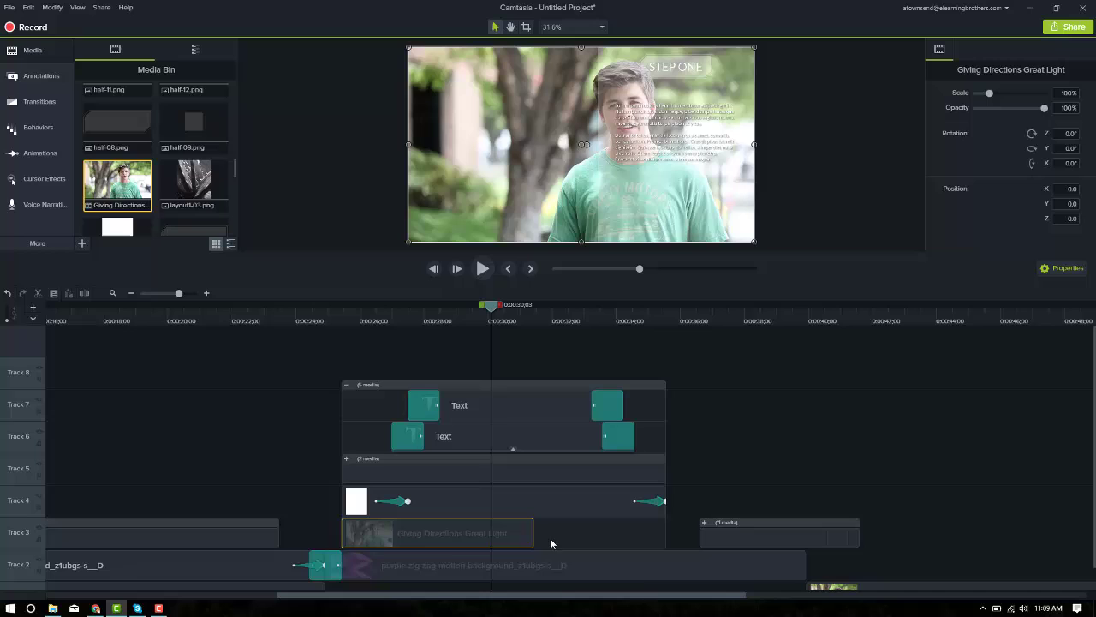
{"action": "left_click_drag", "start_coordinate": [533, 541], "coordinate": [671, 535]}
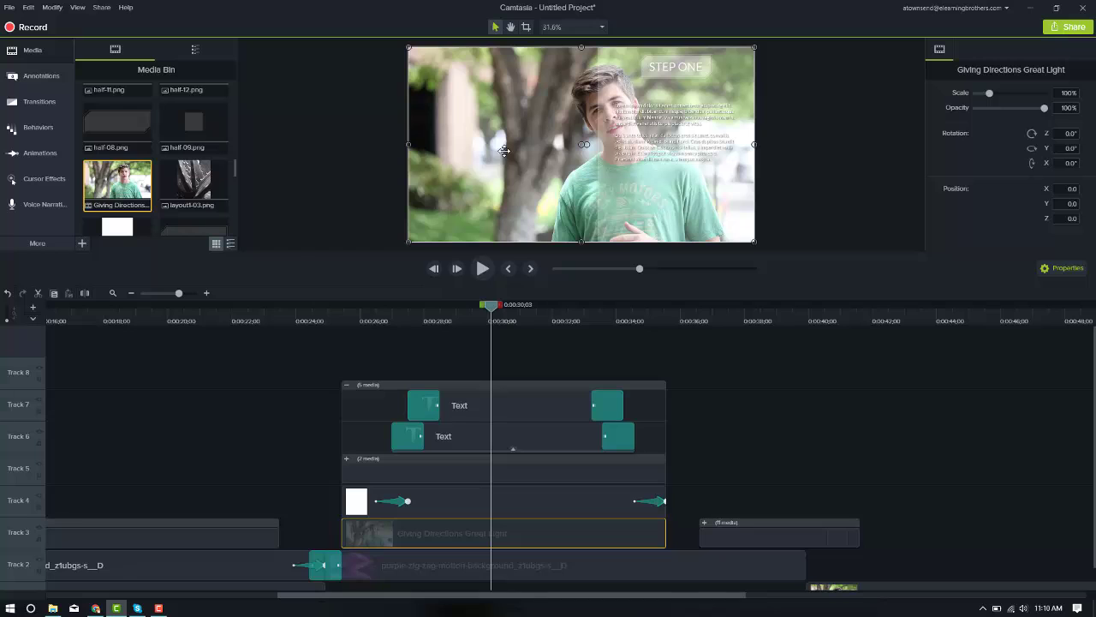
Crop the Giving Directions video to a narrow left-side portrait frame at X -852.0, Y 83.7
{"action": "key", "text": "ctrl+equal"}
{"action": "key", "text": "ctrl+minus"}
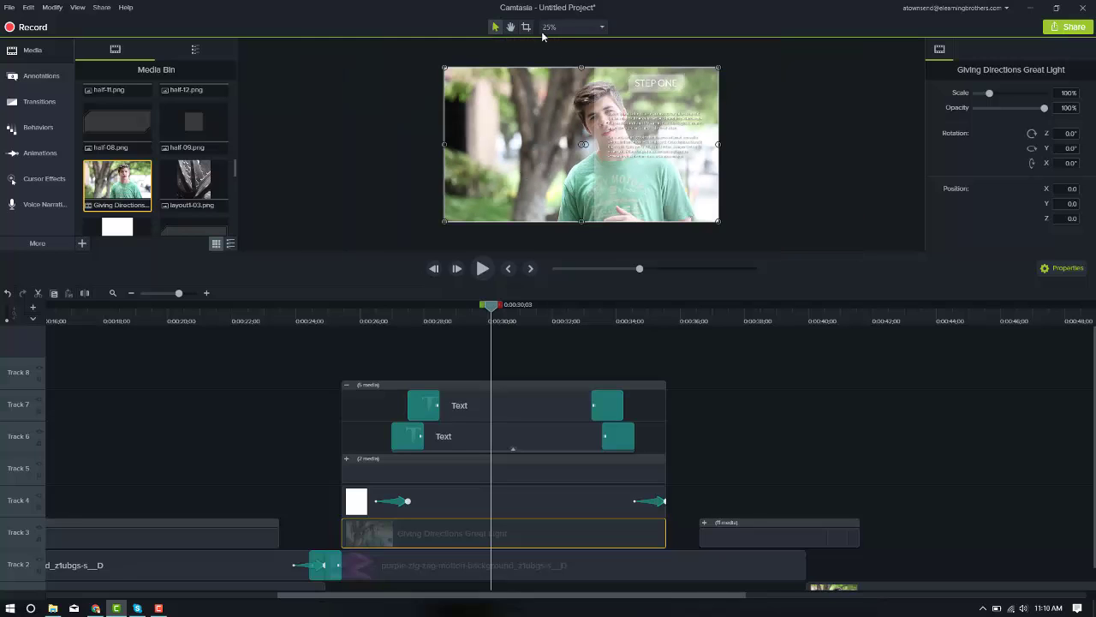
{"action": "left_click", "coordinate": [525, 27]}
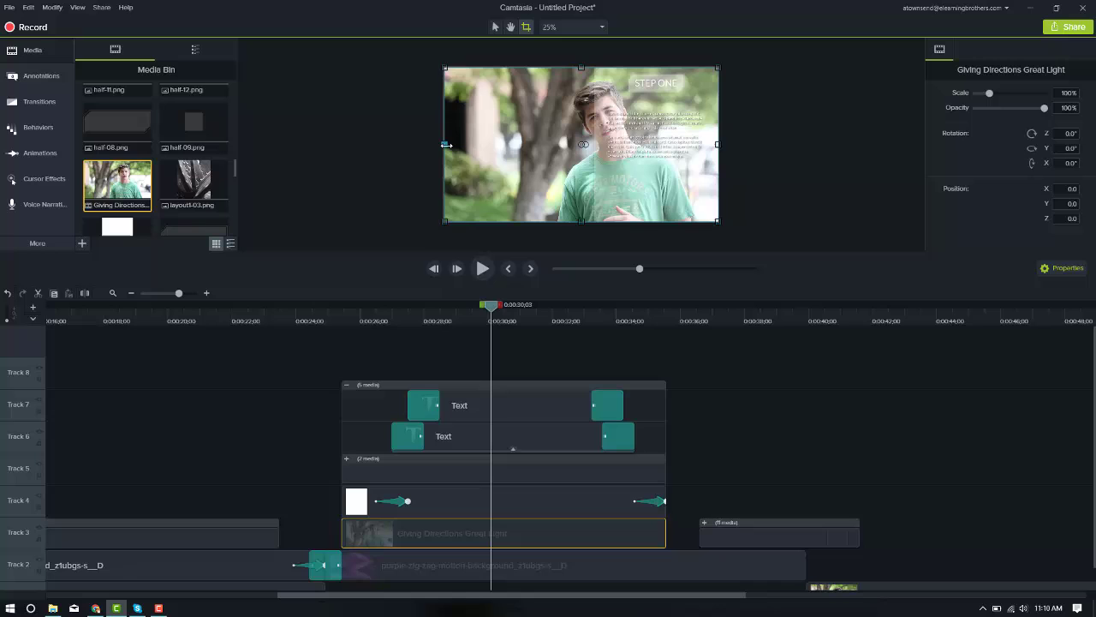
{"action": "left_click_drag", "start_coordinate": [445, 145], "coordinate": [478, 174]}
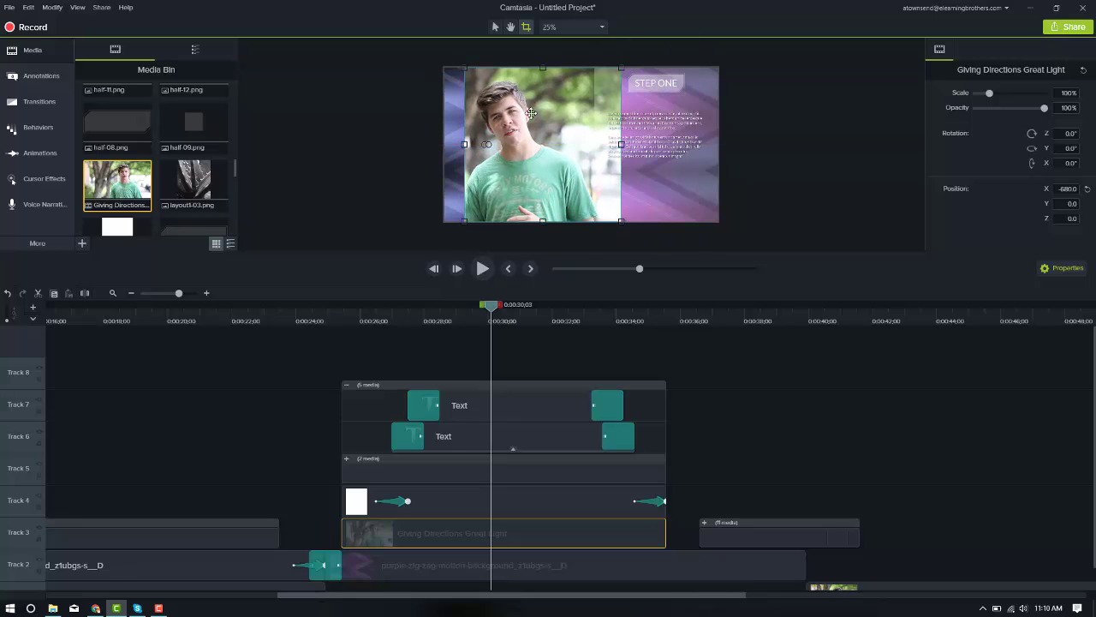
{"action": "left_click_drag", "start_coordinate": [542, 208], "coordinate": [542, 197]}
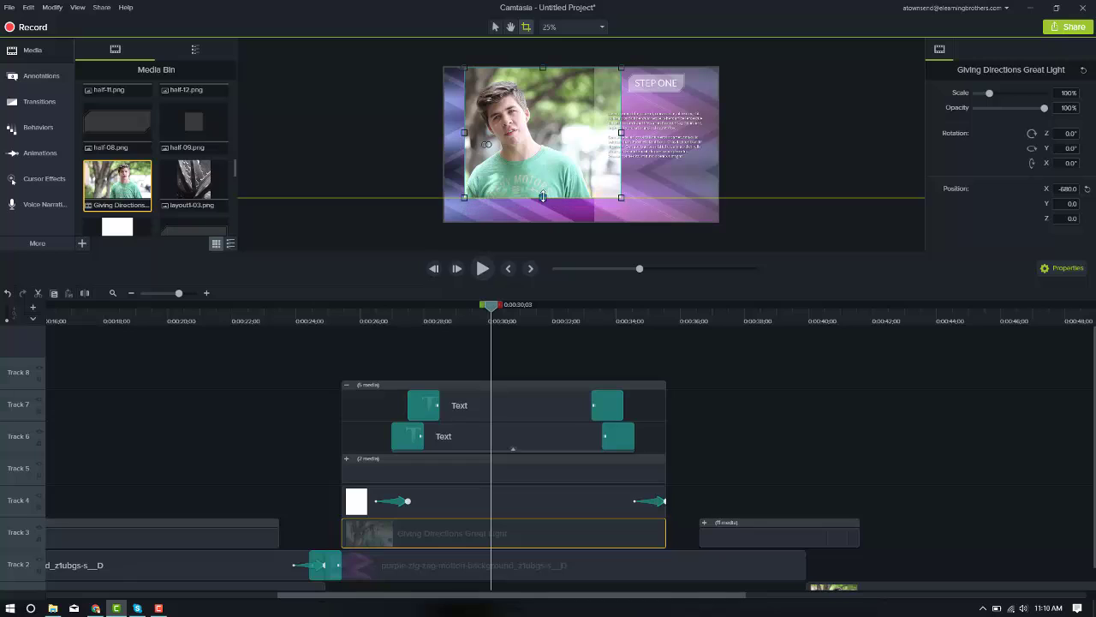
{"action": "left_click_drag", "start_coordinate": [611, 134], "coordinate": [523, 172]}
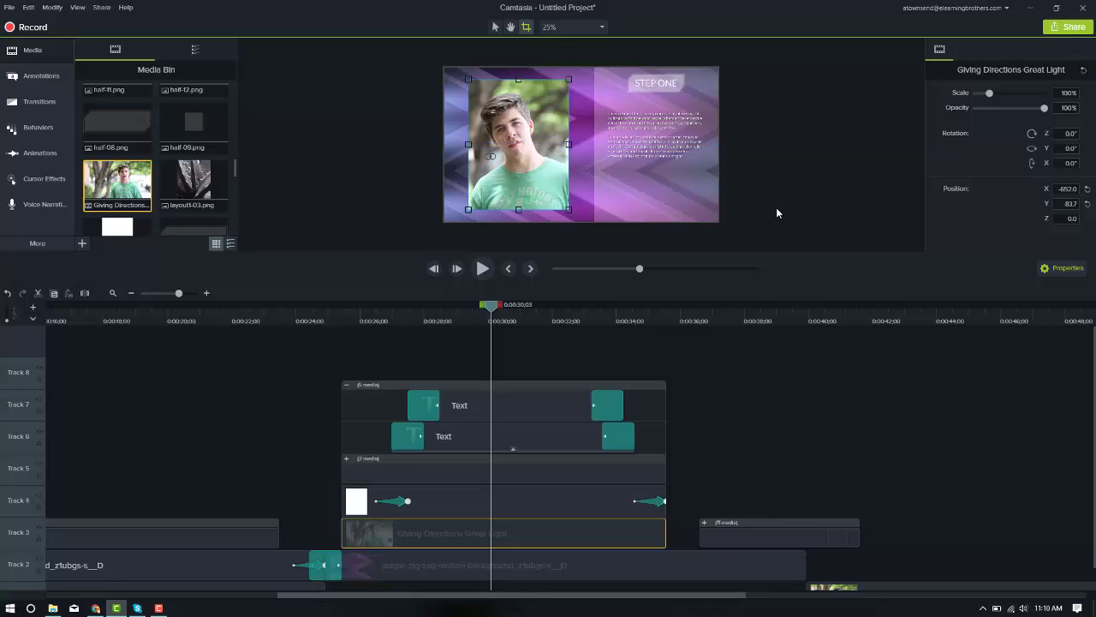
Add a white Border effect of thickness 10 to the video and preview it from 0:00:27
{"action": "left_click", "coordinate": [496, 27]}
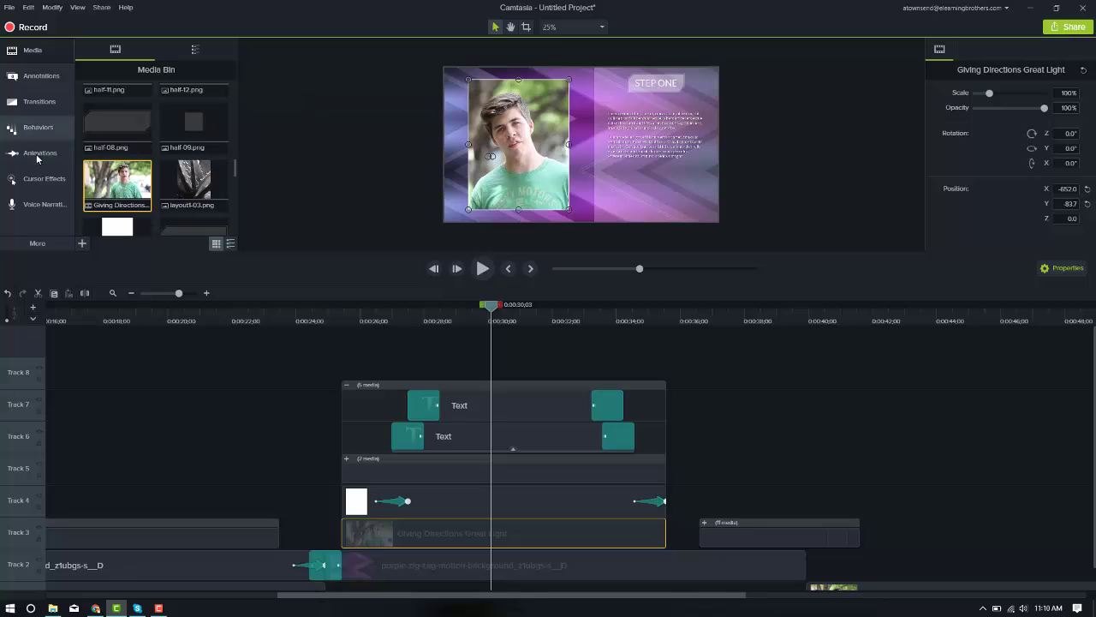
{"action": "left_click", "coordinate": [34, 245]}
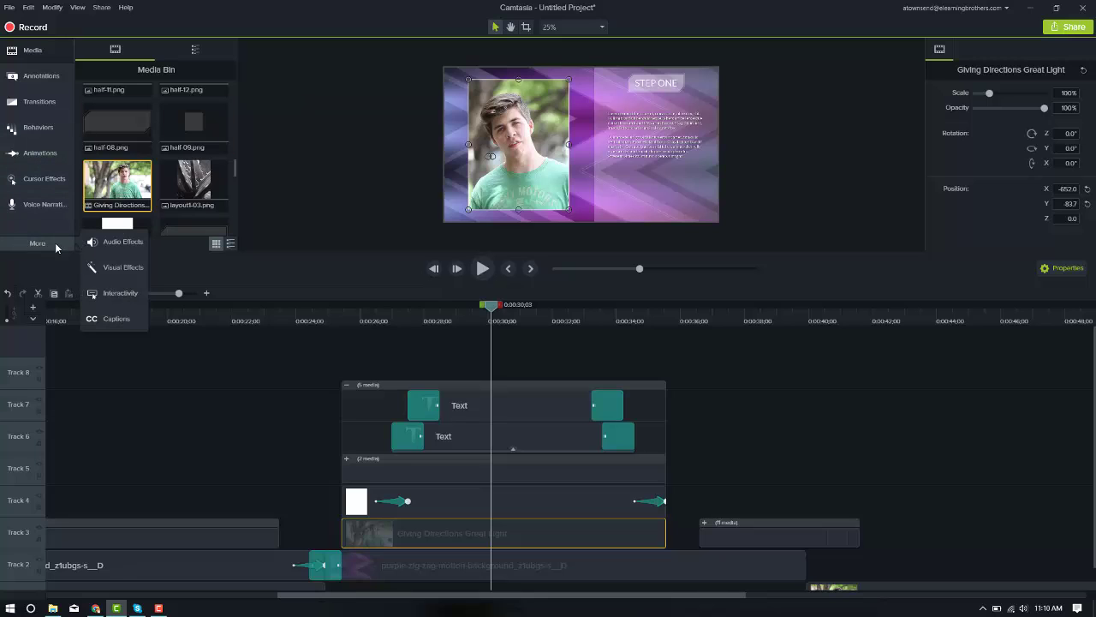
{"action": "left_click", "coordinate": [125, 268]}
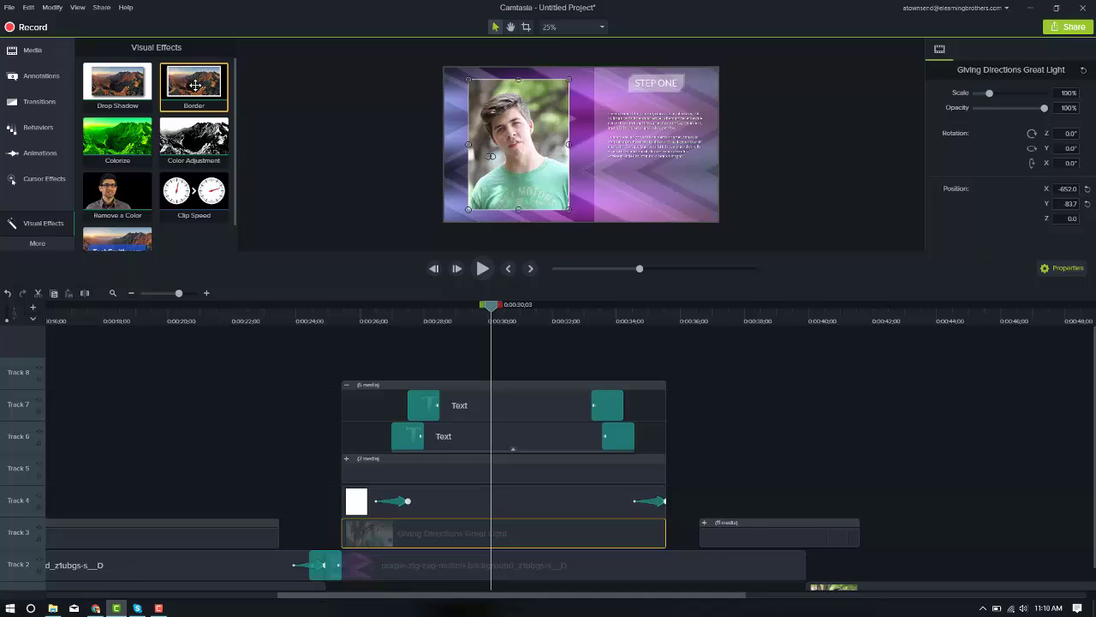
{"action": "left_click_drag", "start_coordinate": [195, 85], "coordinate": [519, 156]}
{"action": "left_click_drag", "start_coordinate": [982, 234], "coordinate": [1023, 236]}
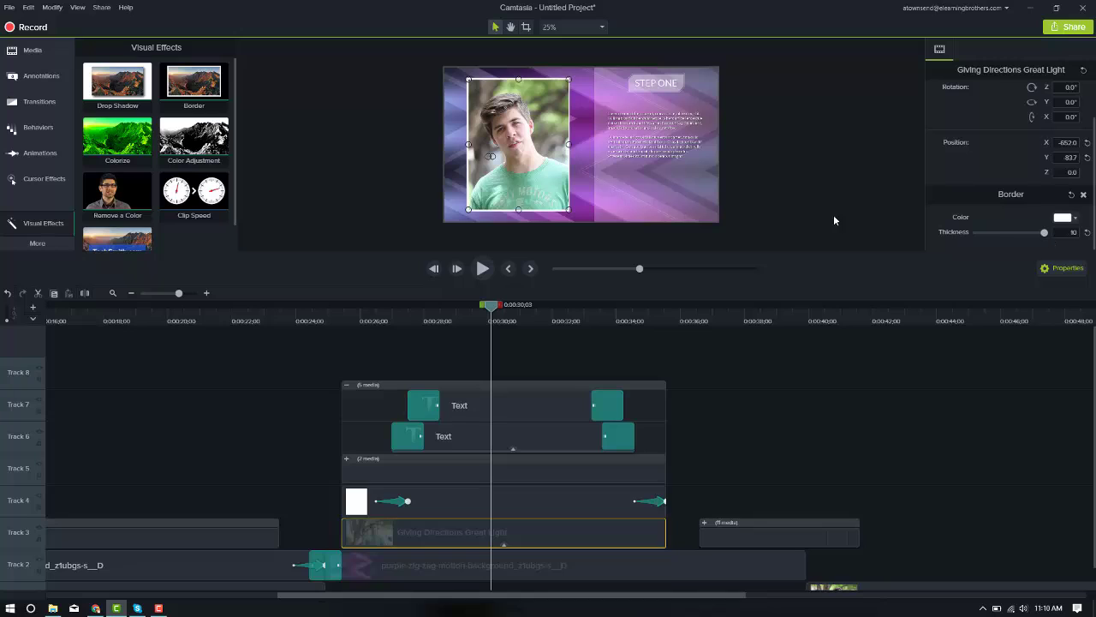
{"action": "left_click", "coordinate": [831, 181]}
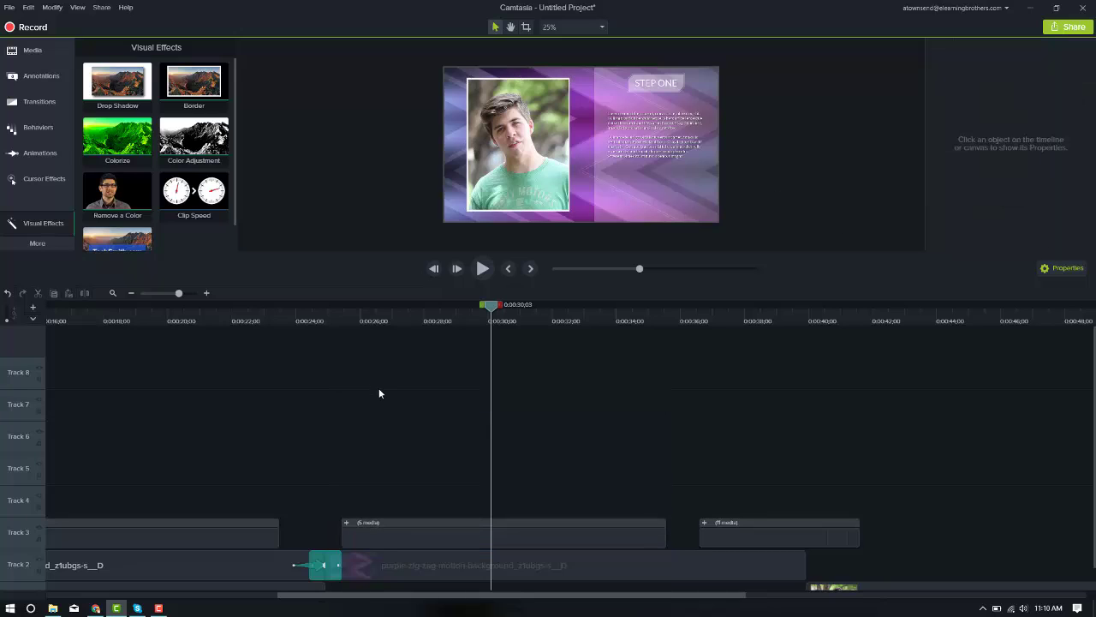
{"action": "left_click", "coordinate": [406, 317]}
{"action": "key", "text": "space"}
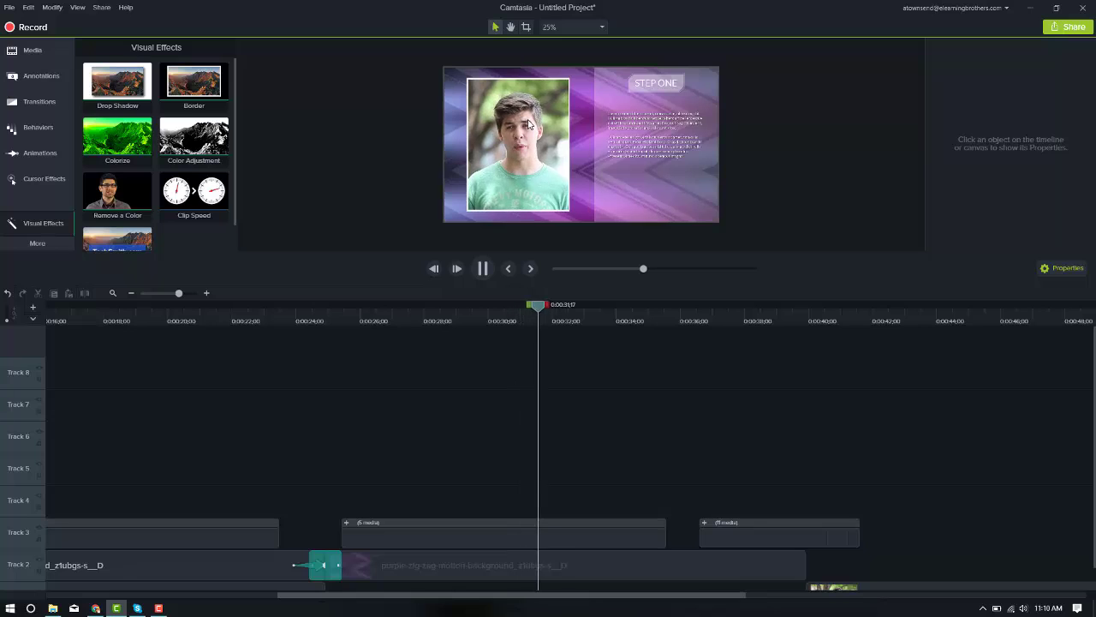
Move the video off the left of the canvas at the point it should start entering
{"action": "key", "text": "space"}
{"action": "left_click", "coordinate": [343, 521]}
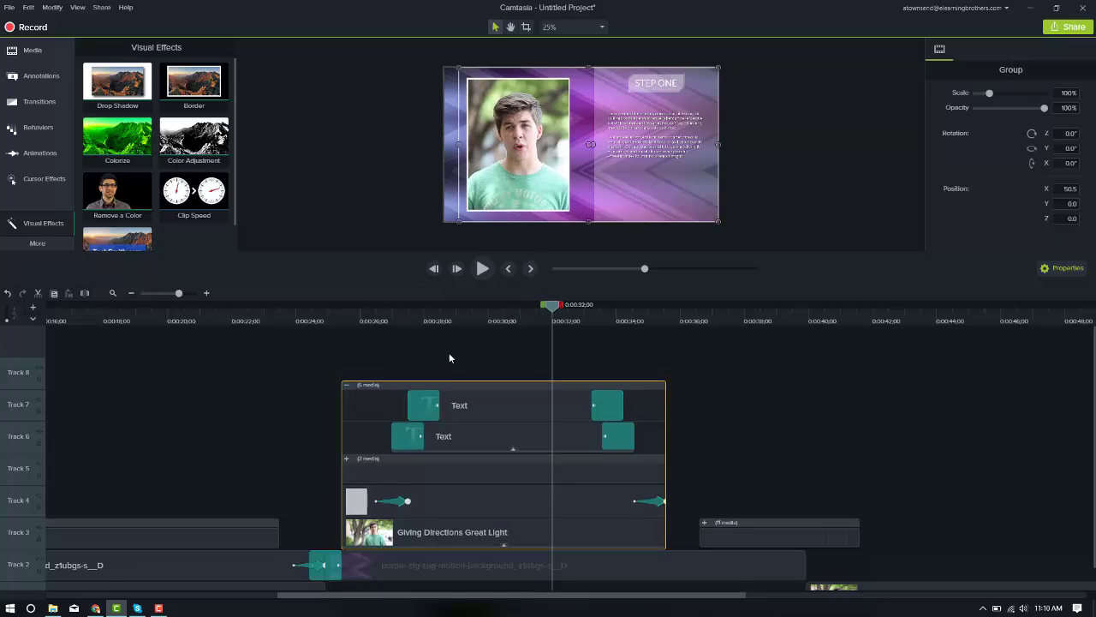
{"action": "left_click", "coordinate": [394, 317]}
{"action": "left_click_drag", "start_coordinate": [394, 316], "coordinate": [375, 316]}
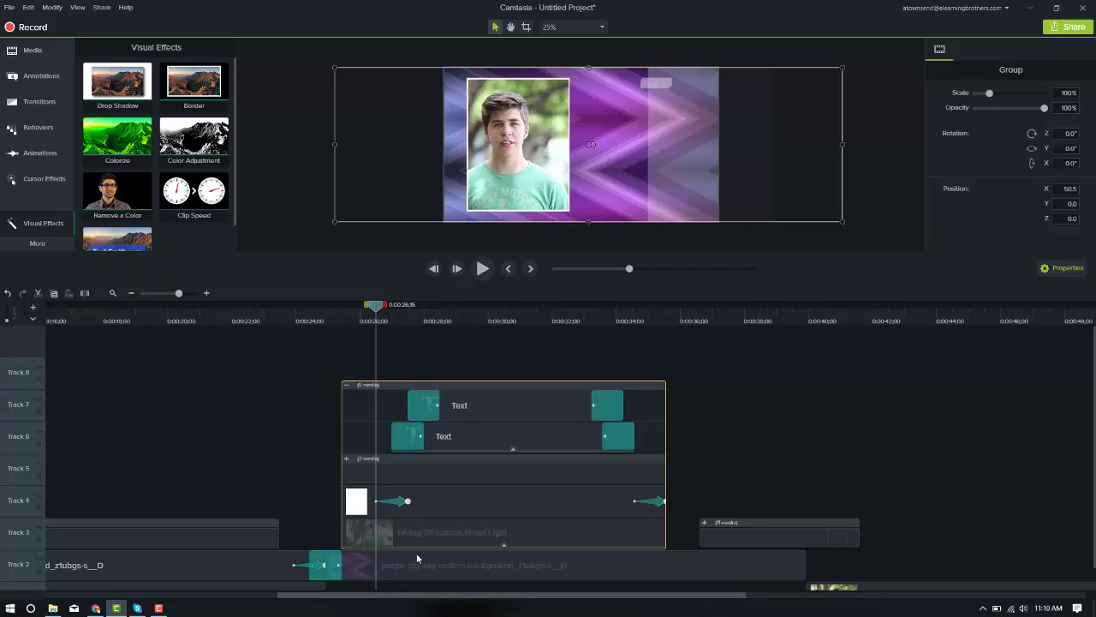
{"action": "left_click_drag", "start_coordinate": [525, 185], "coordinate": [384, 189]}
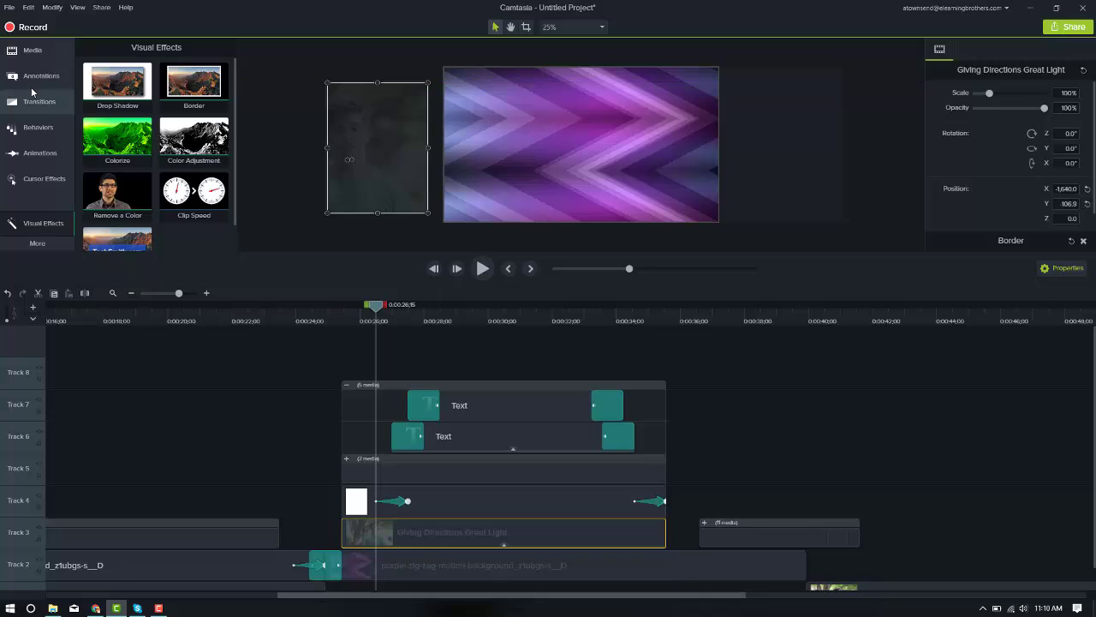
Add a Custom animation sliding the video in to X -656, plus a Restore animation at its end
{"action": "left_click", "coordinate": [41, 152]}
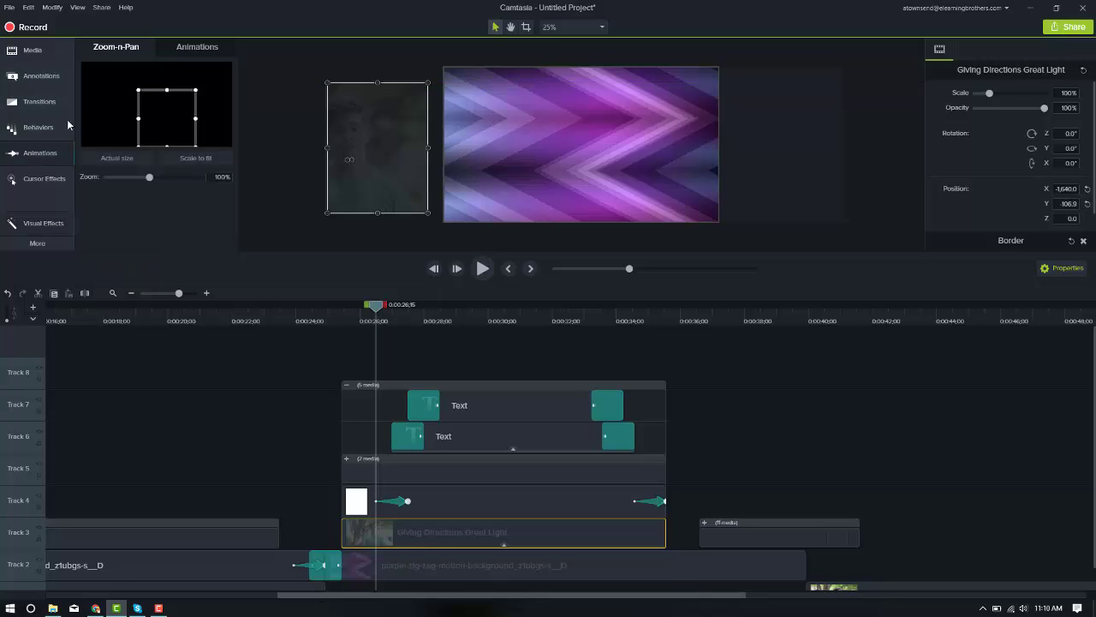
{"action": "left_click", "coordinate": [214, 48]}
{"action": "left_click_drag", "start_coordinate": [111, 82], "coordinate": [416, 525]}
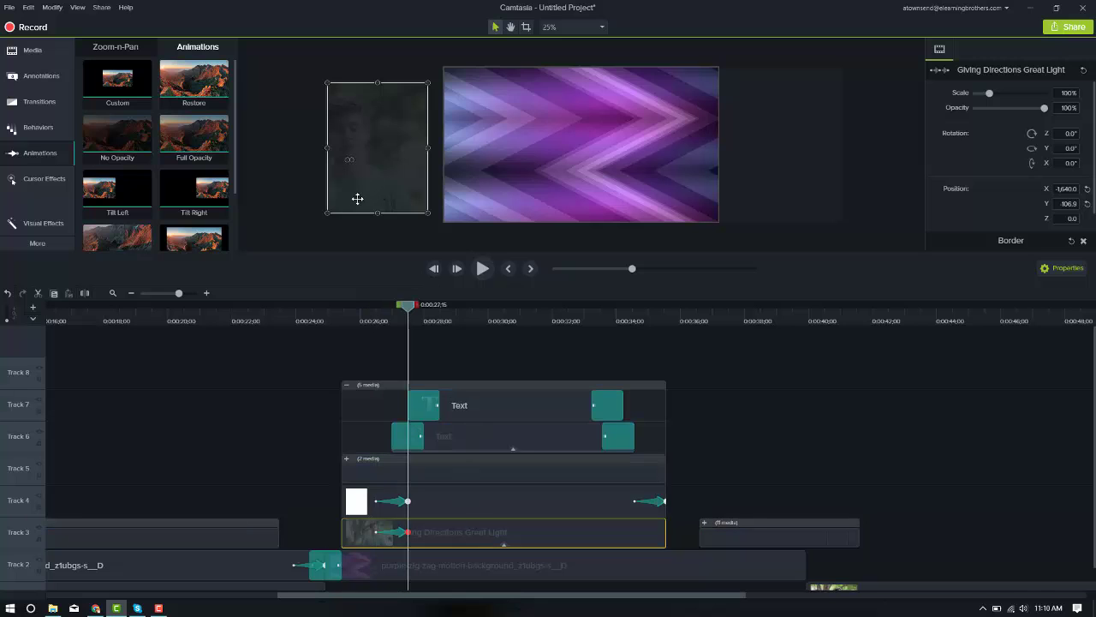
{"action": "left_click_drag", "start_coordinate": [362, 193], "coordinate": [502, 190]}
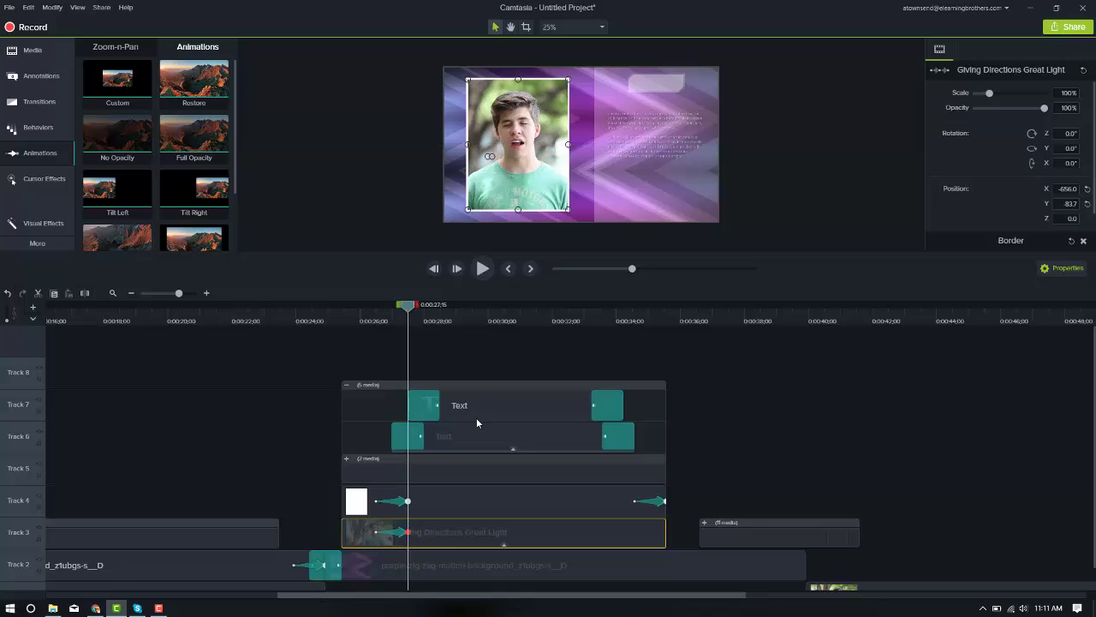
{"action": "left_click_drag", "start_coordinate": [194, 82], "coordinate": [640, 540]}
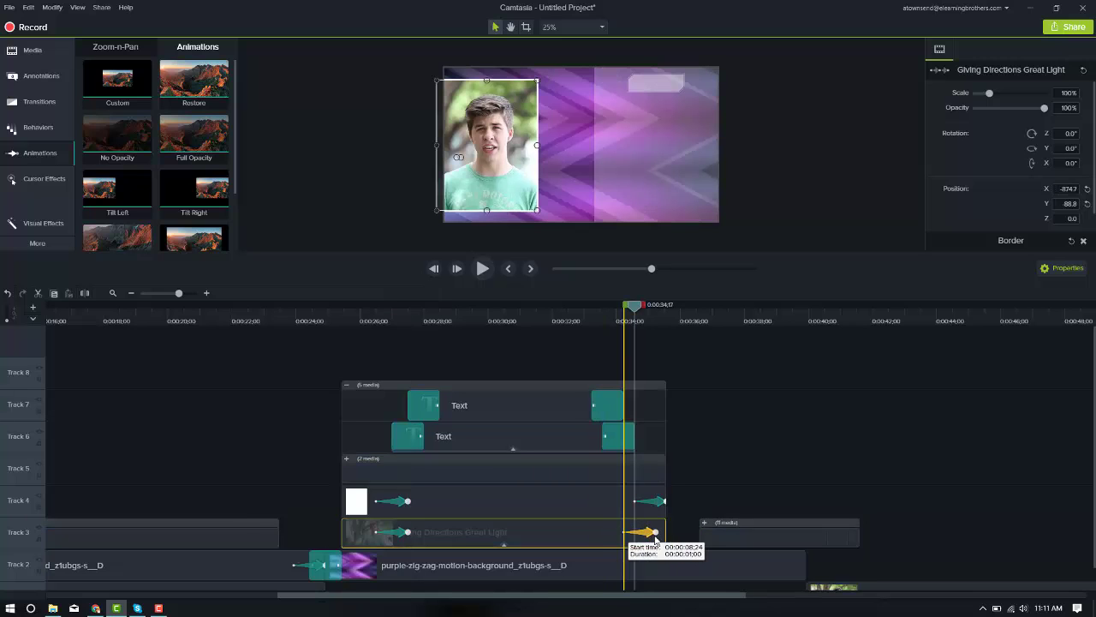
{"action": "left_click", "coordinate": [337, 318]}
{"action": "key", "text": "space"}
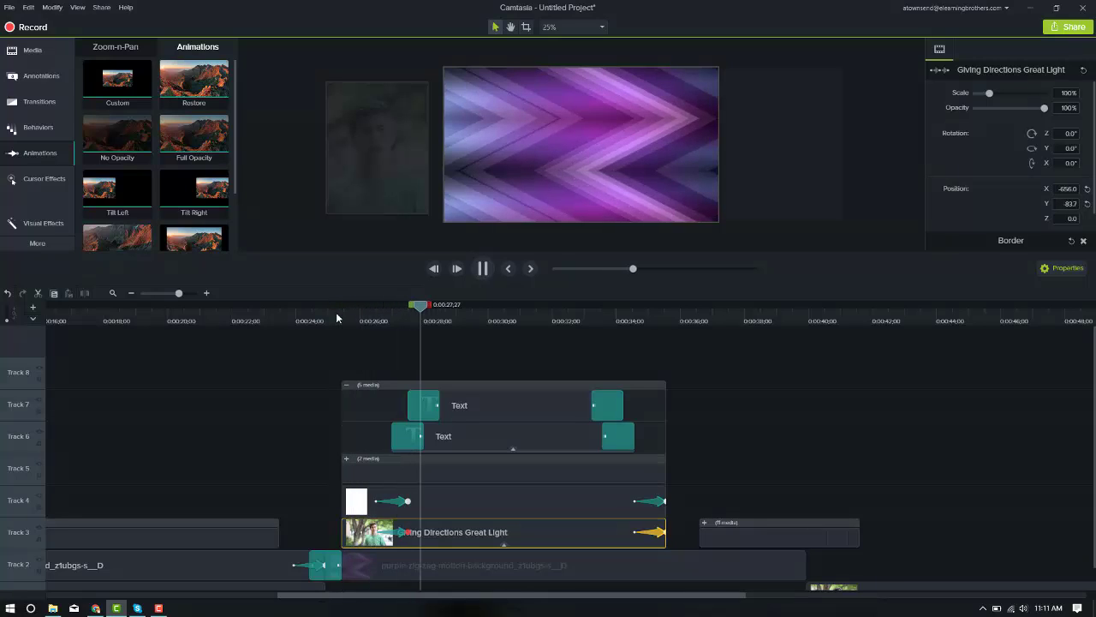
{"action": "key", "text": "space"}
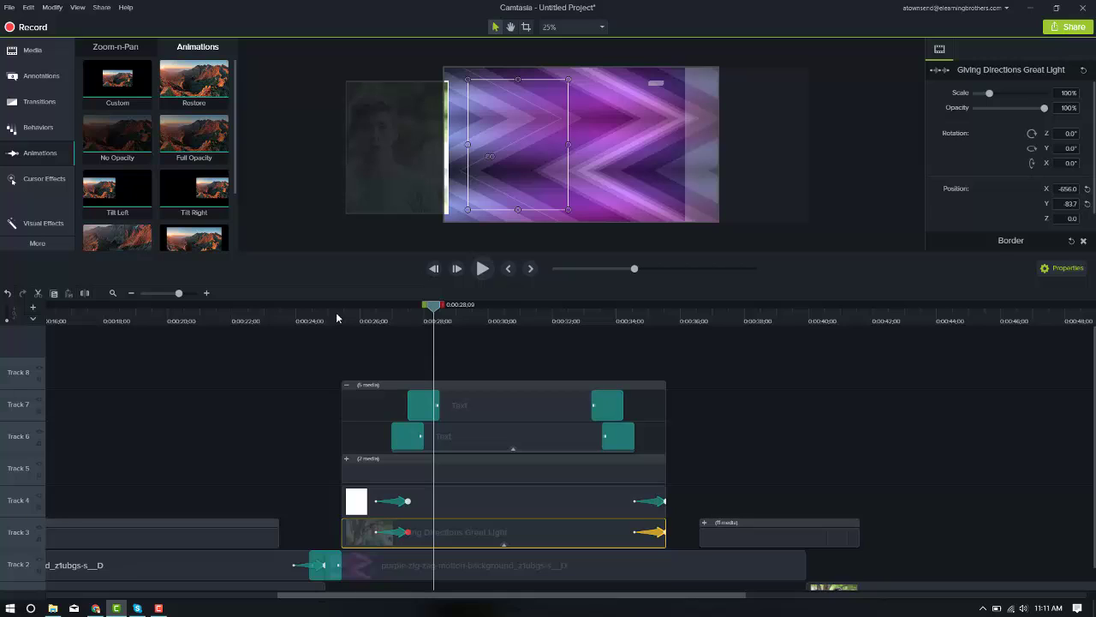
{"action": "left_click", "coordinate": [404, 320]}
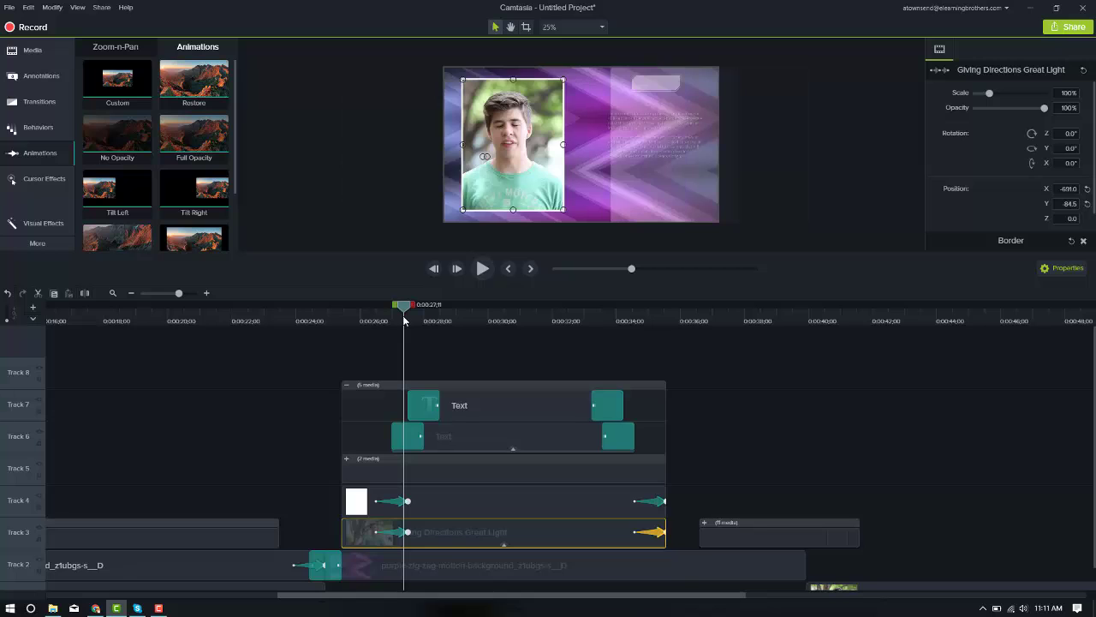
{"action": "key", "text": "space"}
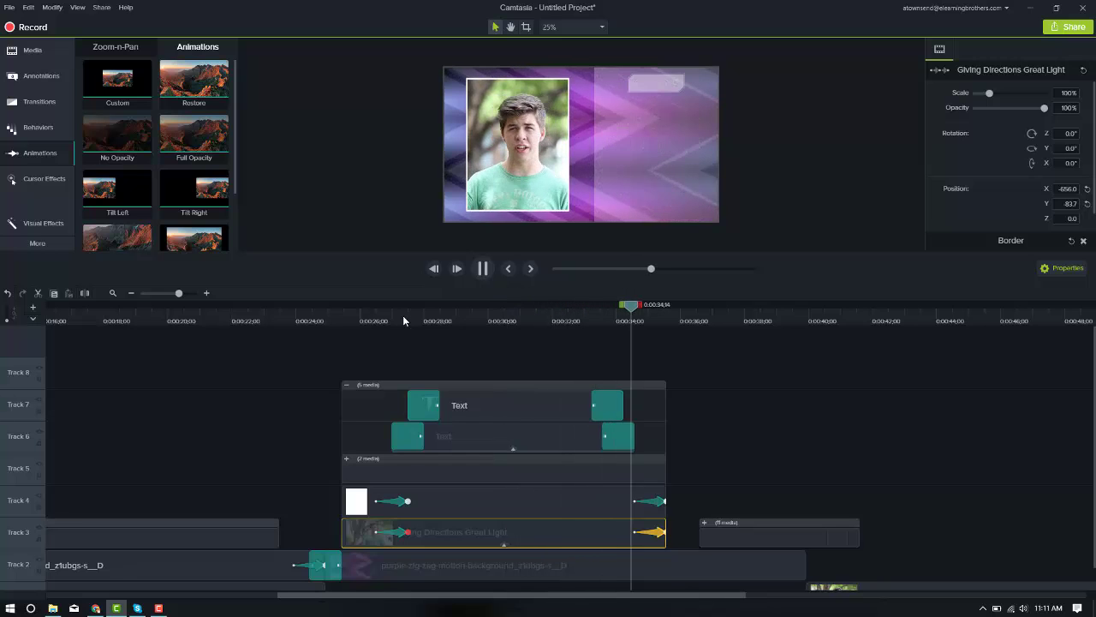
{"action": "key", "text": "space"}
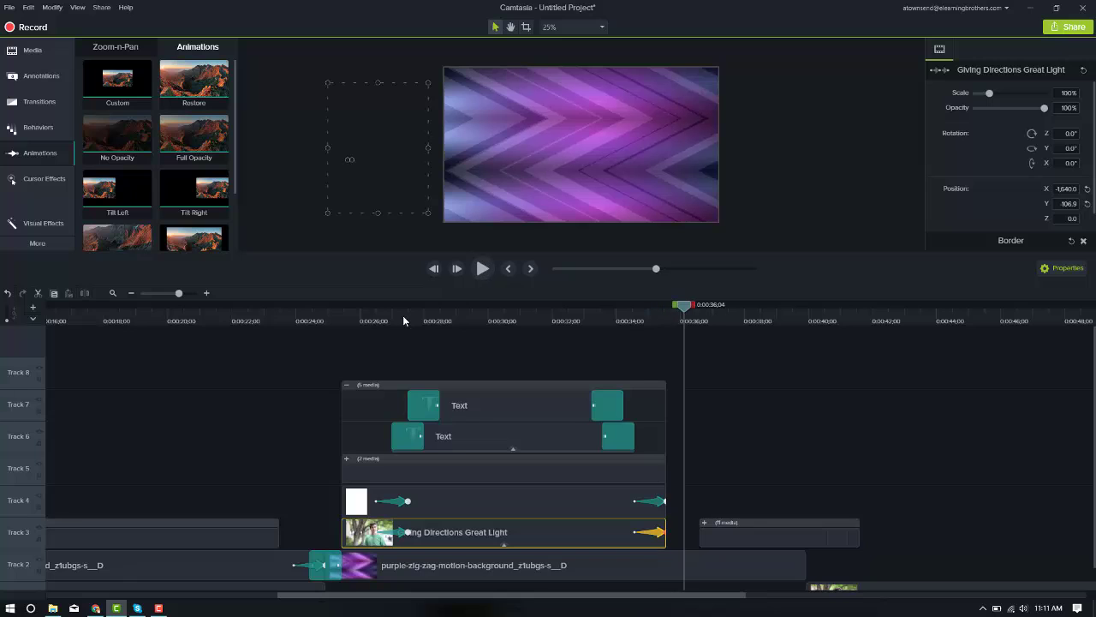
Collapse the STEP ONE group and play the bubble transition around 0:00:39
{"action": "left_click", "coordinate": [574, 358]}
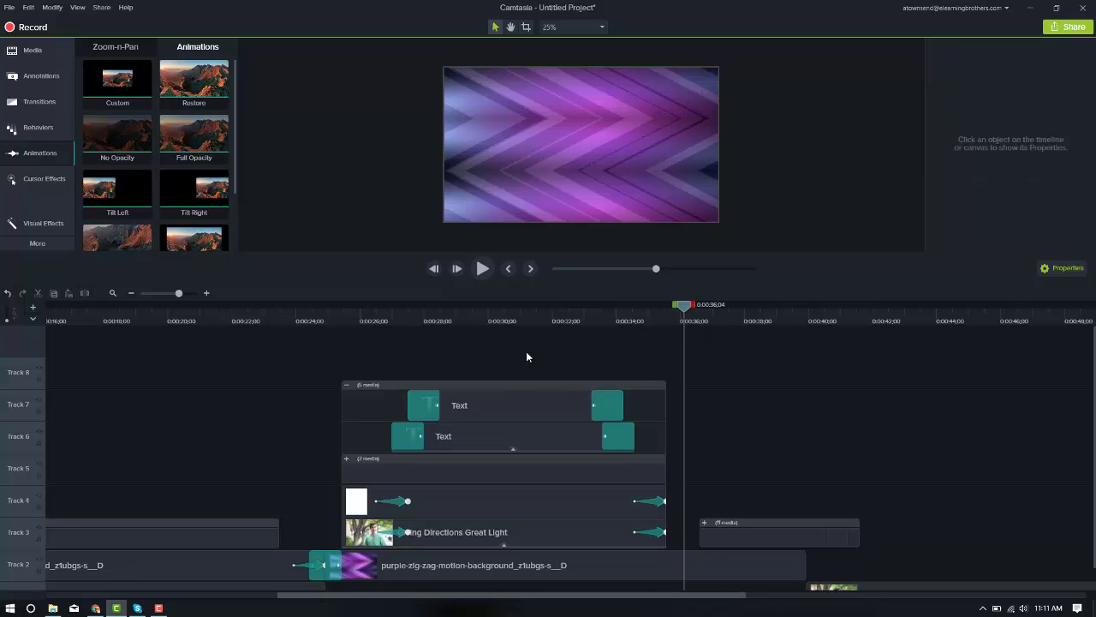
{"action": "left_click", "coordinate": [343, 385]}
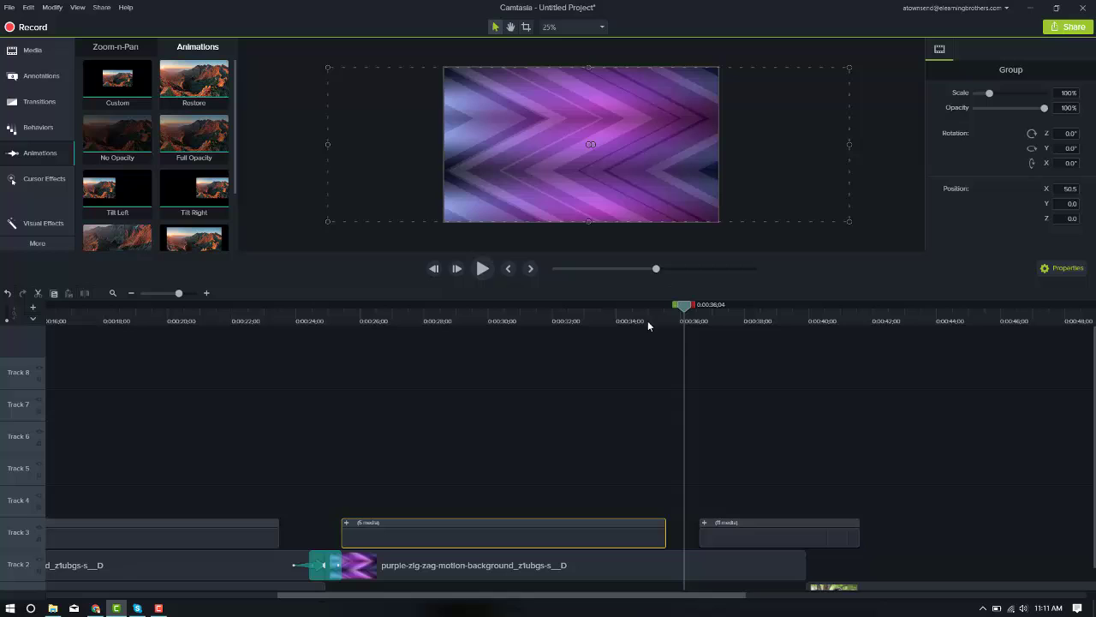
{"action": "left_click", "coordinate": [777, 322]}
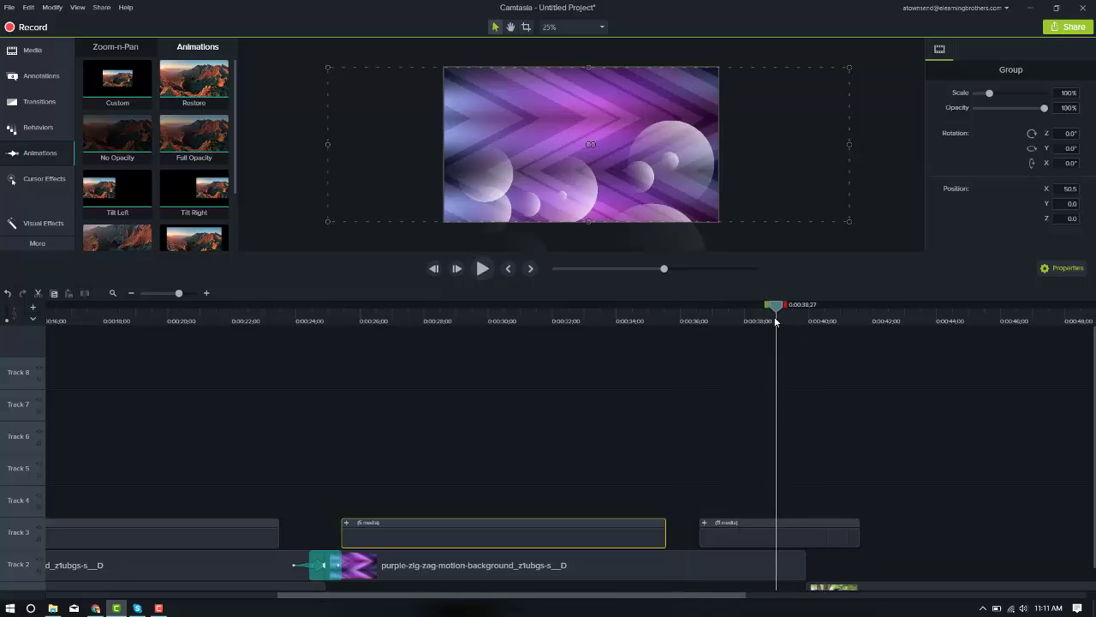
{"action": "left_click", "coordinate": [767, 320]}
{"action": "key", "text": "space"}
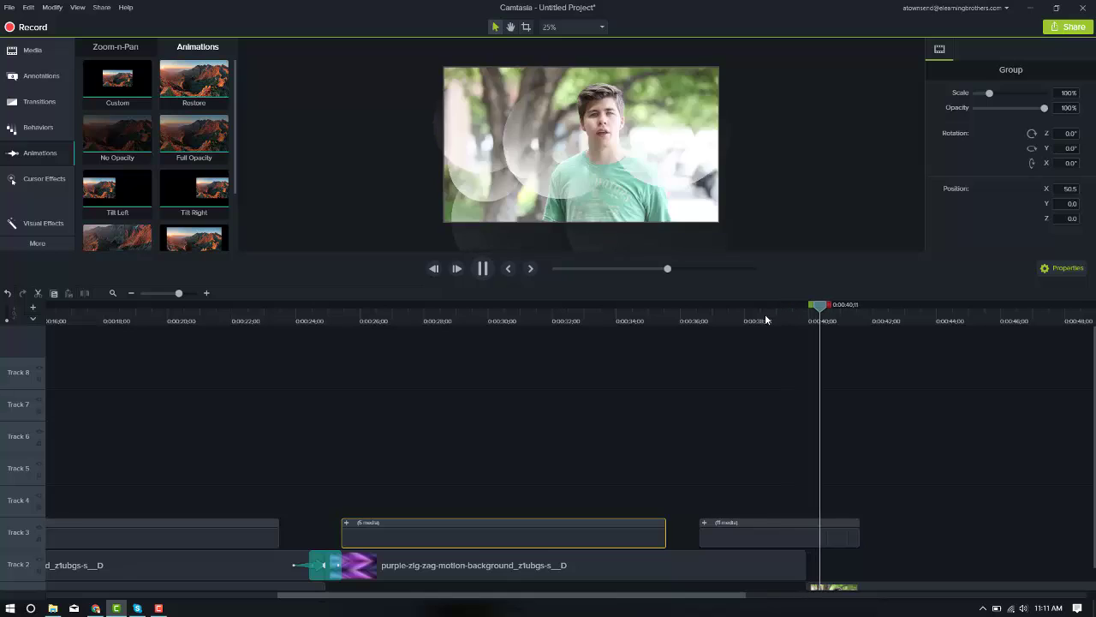
{"action": "key", "text": "space"}
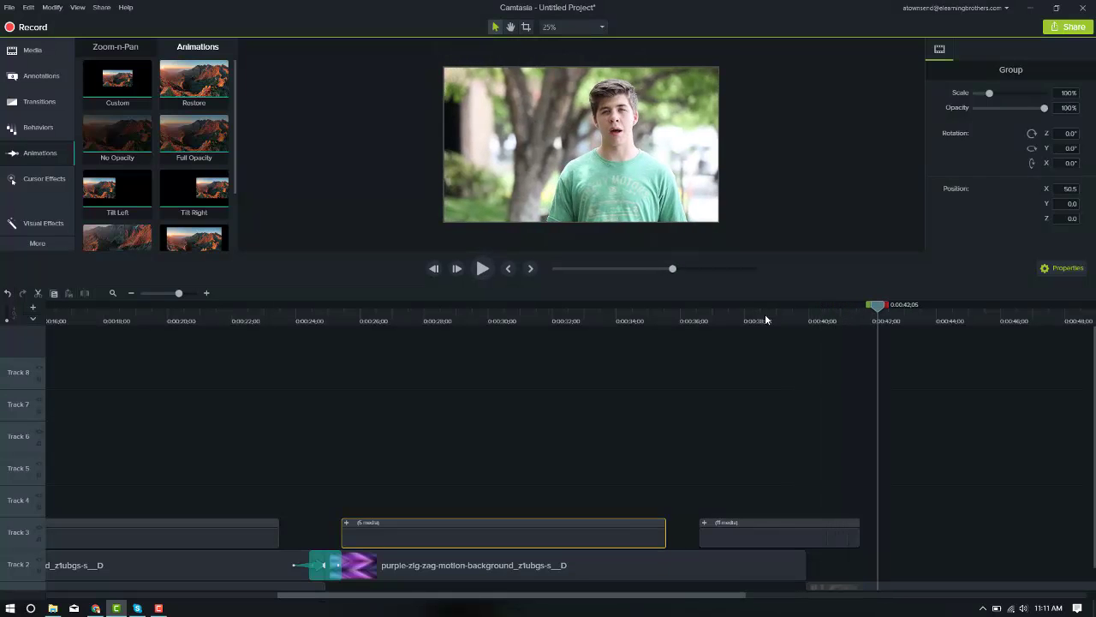
{"action": "left_click", "coordinate": [770, 321]}
Shift the bubble transition group later and expand it to show each bubble's track
{"action": "left_click", "coordinate": [785, 538]}
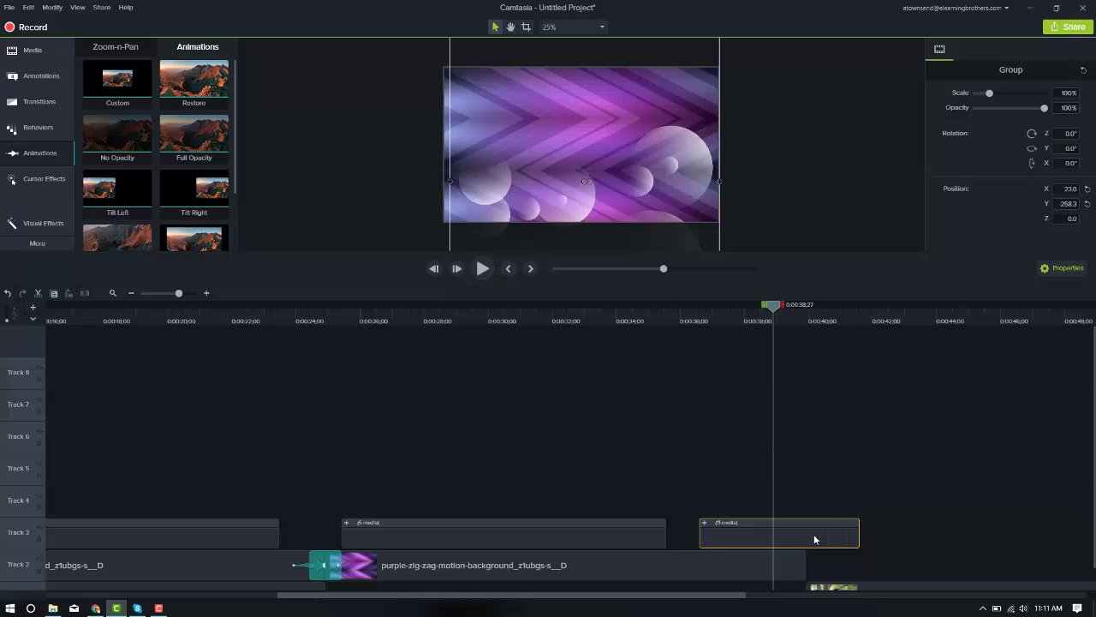
{"action": "left_click_drag", "start_coordinate": [814, 538], "coordinate": [843, 539]}
{"action": "left_click_drag", "start_coordinate": [784, 323], "coordinate": [814, 323]}
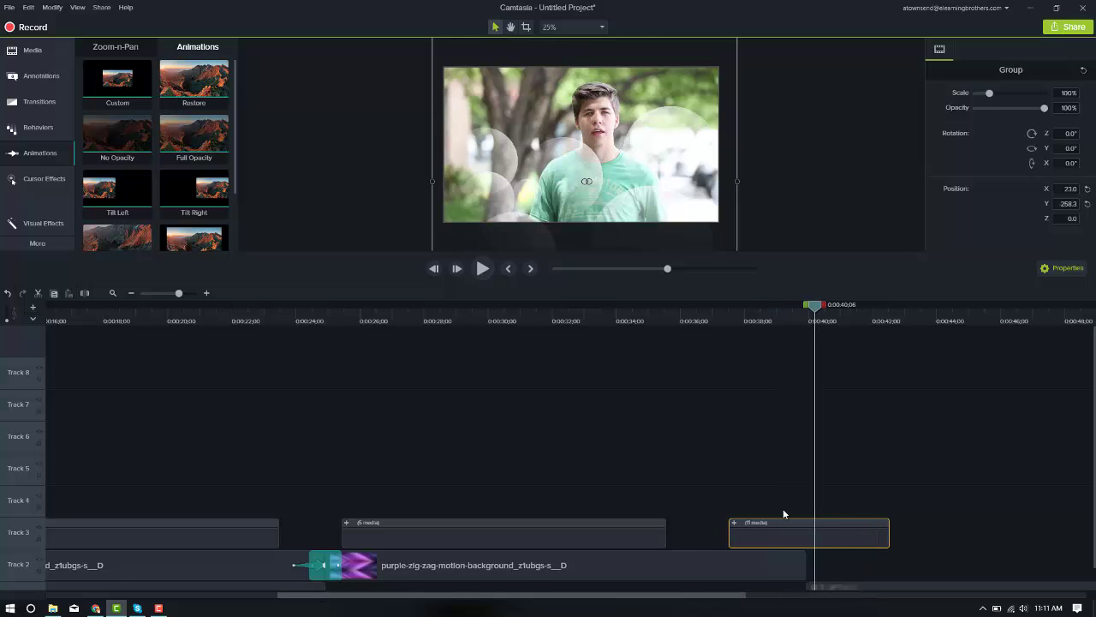
{"action": "left_click", "coordinate": [732, 521]}
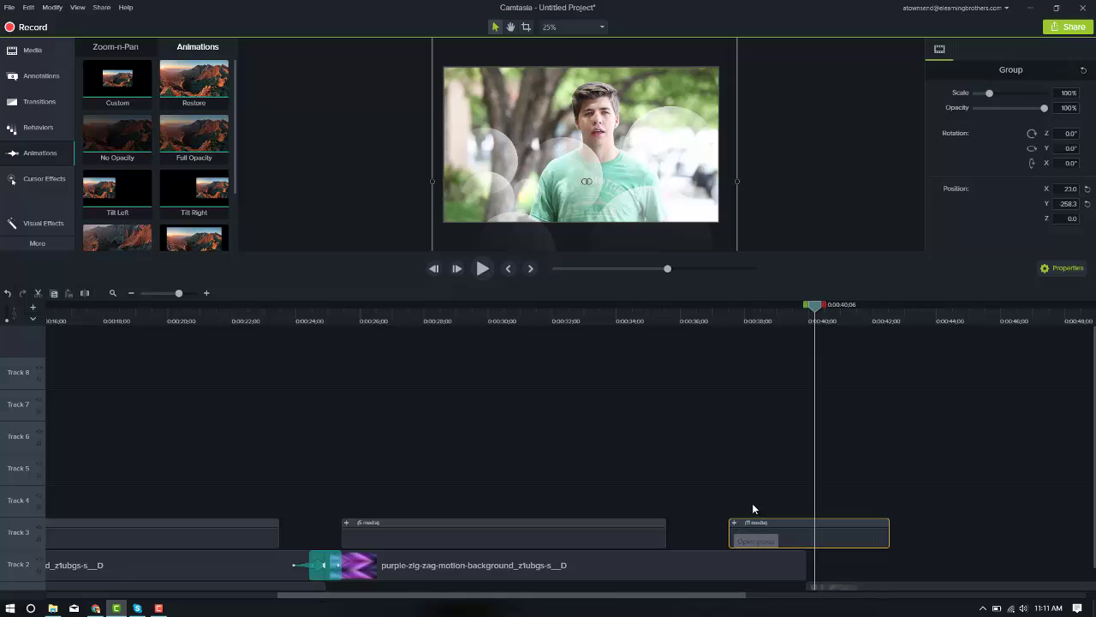
{"action": "scroll", "coordinate": [831, 518], "scroll_direction": "up", "scroll_amount": 1}
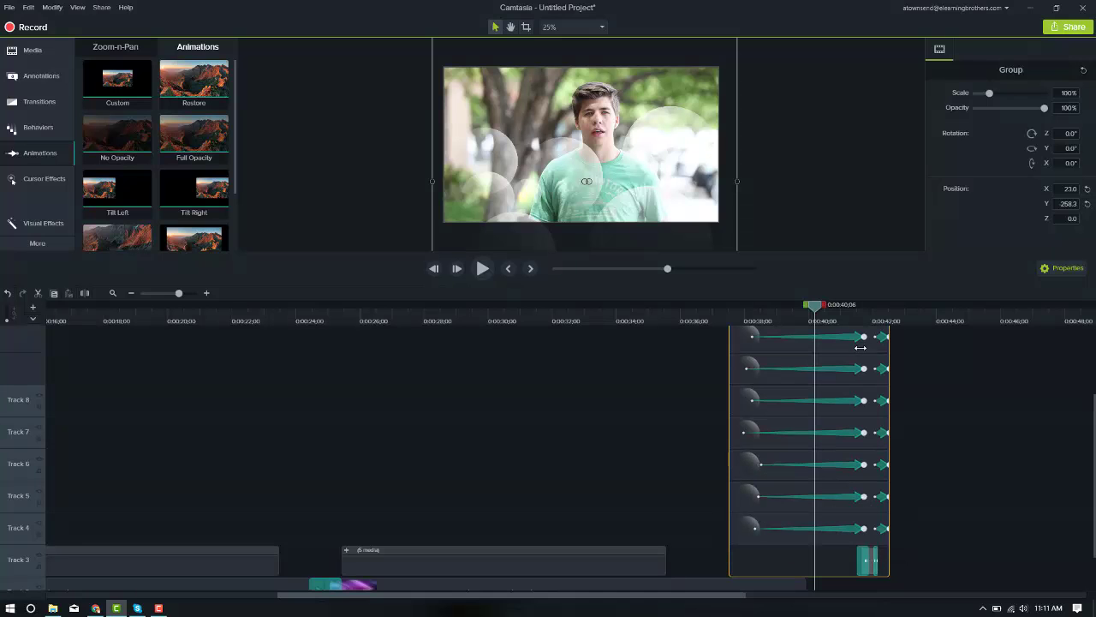
{"action": "left_click_drag", "start_coordinate": [862, 323], "coordinate": [871, 324]}
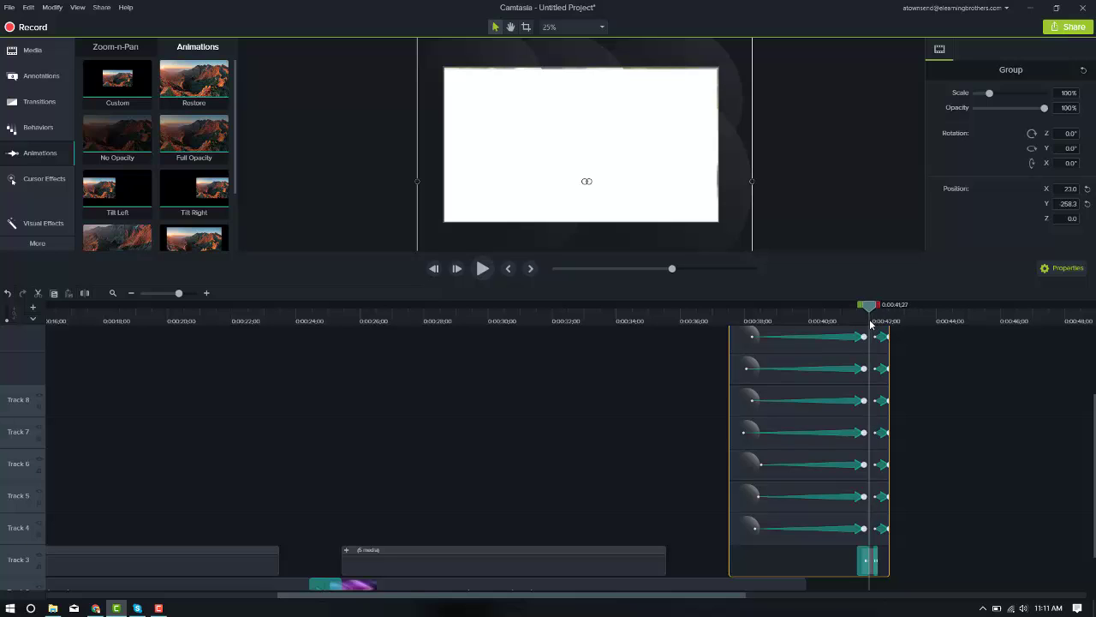
{"action": "scroll", "coordinate": [865, 501], "scroll_direction": "down", "scroll_amount": 1}
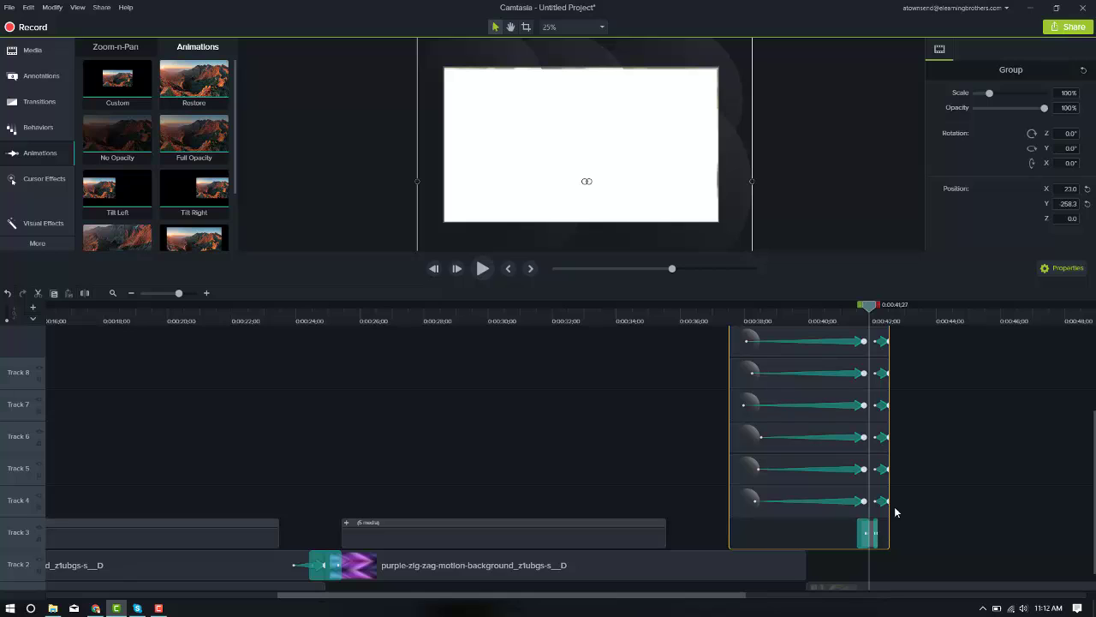
Trim the purple zig-zag background and start the Giving Directions footage where it ends
{"action": "left_click", "coordinate": [695, 356]}
{"action": "scroll", "coordinate": [791, 517], "scroll_direction": "down", "scroll_amount": 1}
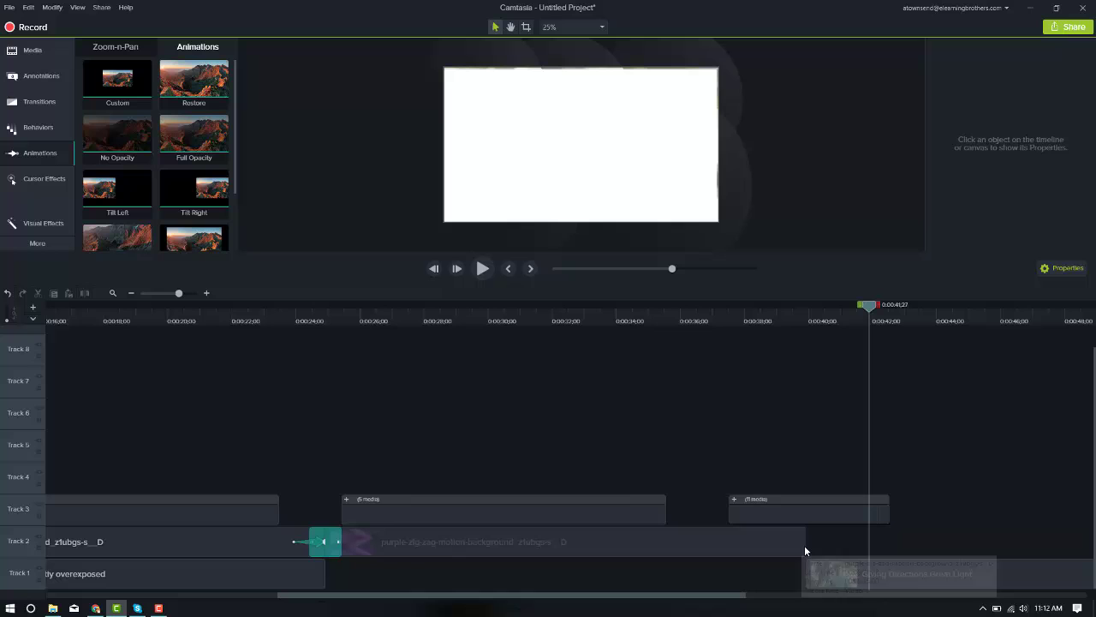
{"action": "left_click_drag", "start_coordinate": [805, 545], "coordinate": [658, 549]}
{"action": "left_click_drag", "start_coordinate": [854, 584], "coordinate": [758, 581]}
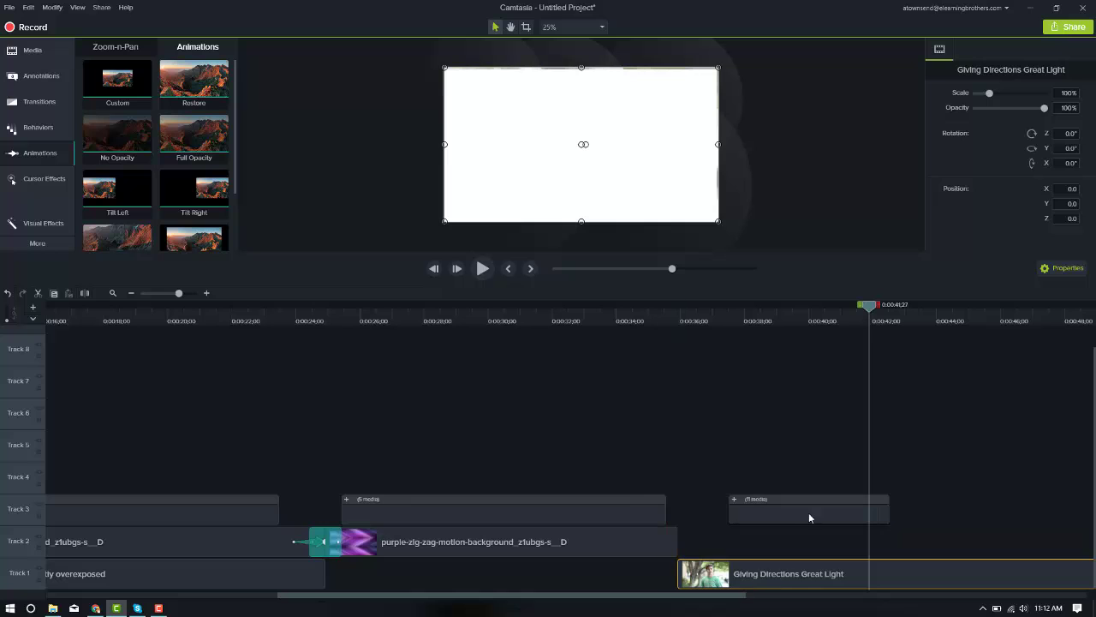
Place the bubble group on Track 4 over the cut near 0:00:35 and fine-tune its position
{"action": "left_click_drag", "start_coordinate": [809, 512], "coordinate": [629, 462]}
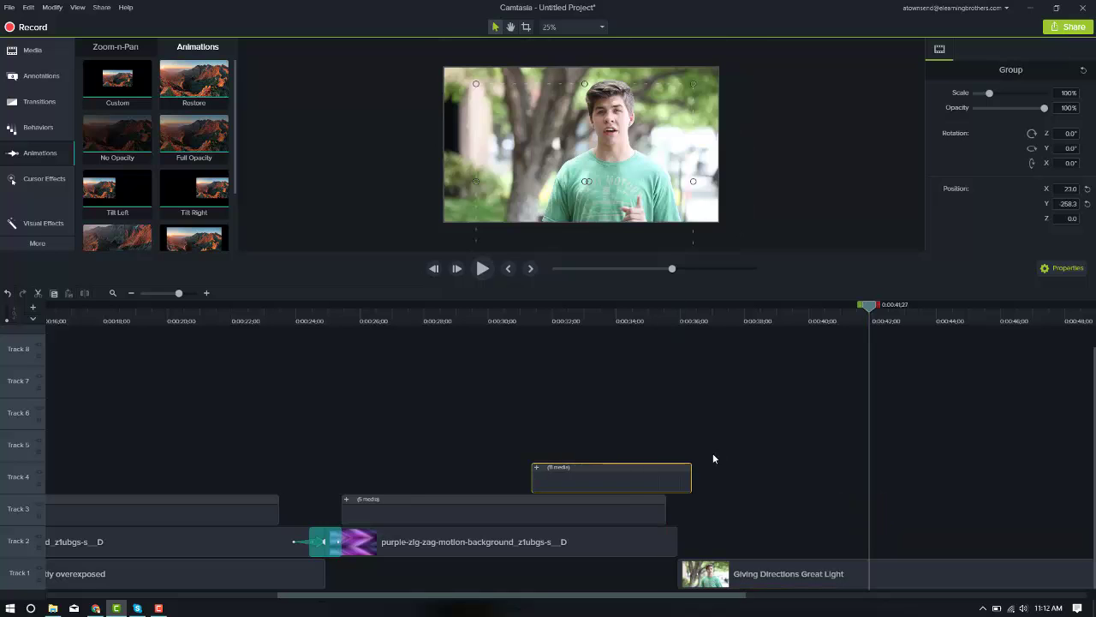
{"action": "left_click", "coordinate": [672, 319]}
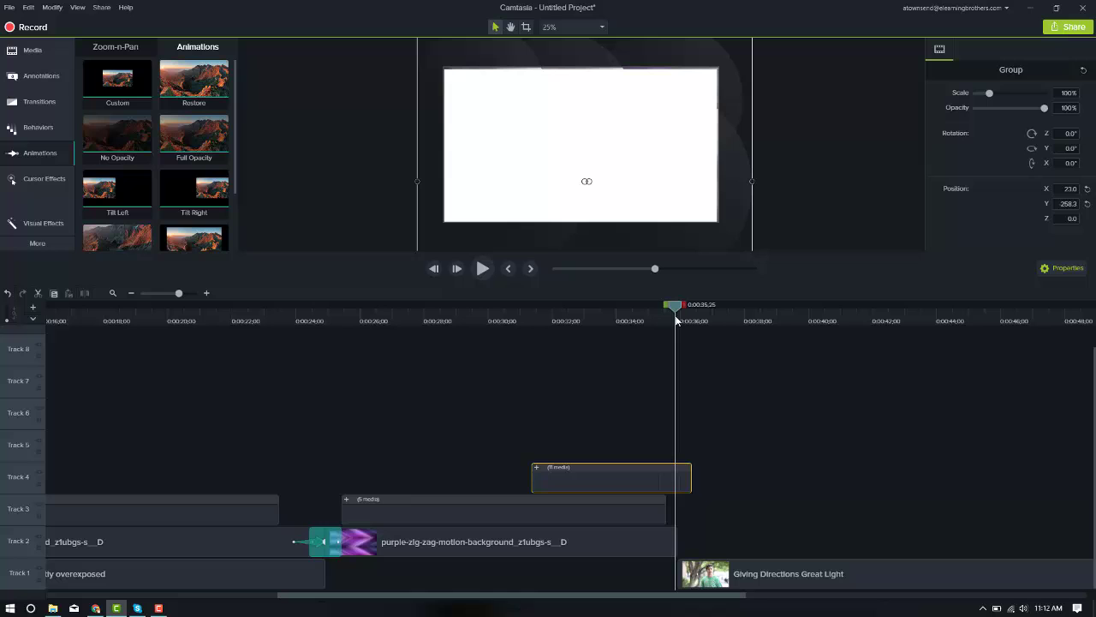
{"action": "left_click_drag", "start_coordinate": [677, 321], "coordinate": [676, 320]}
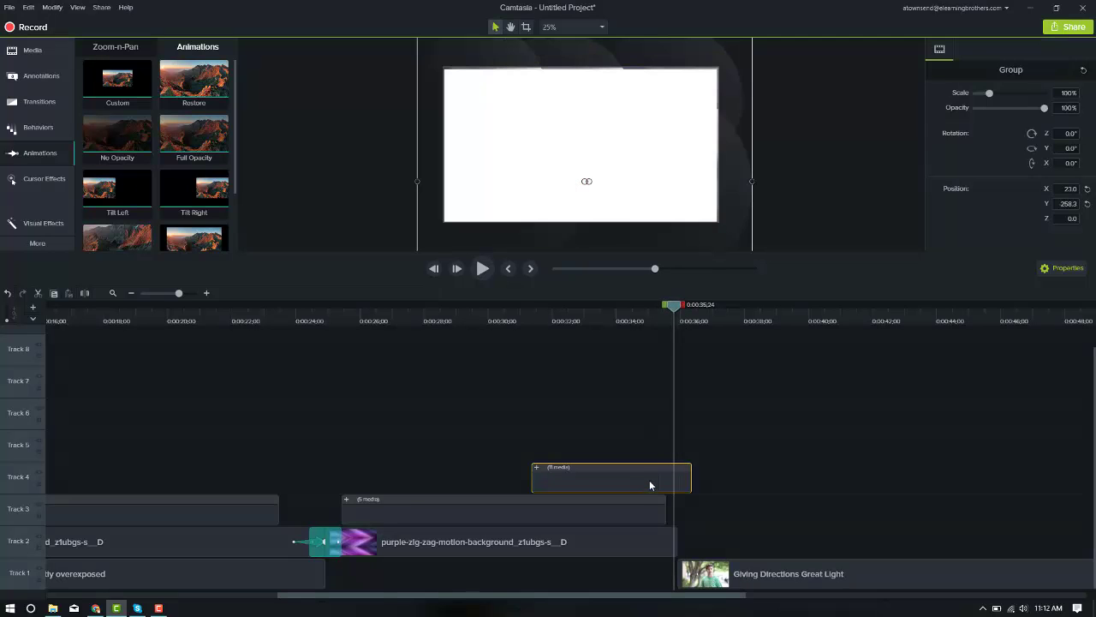
{"action": "left_click_drag", "start_coordinate": [649, 480], "coordinate": [655, 483]}
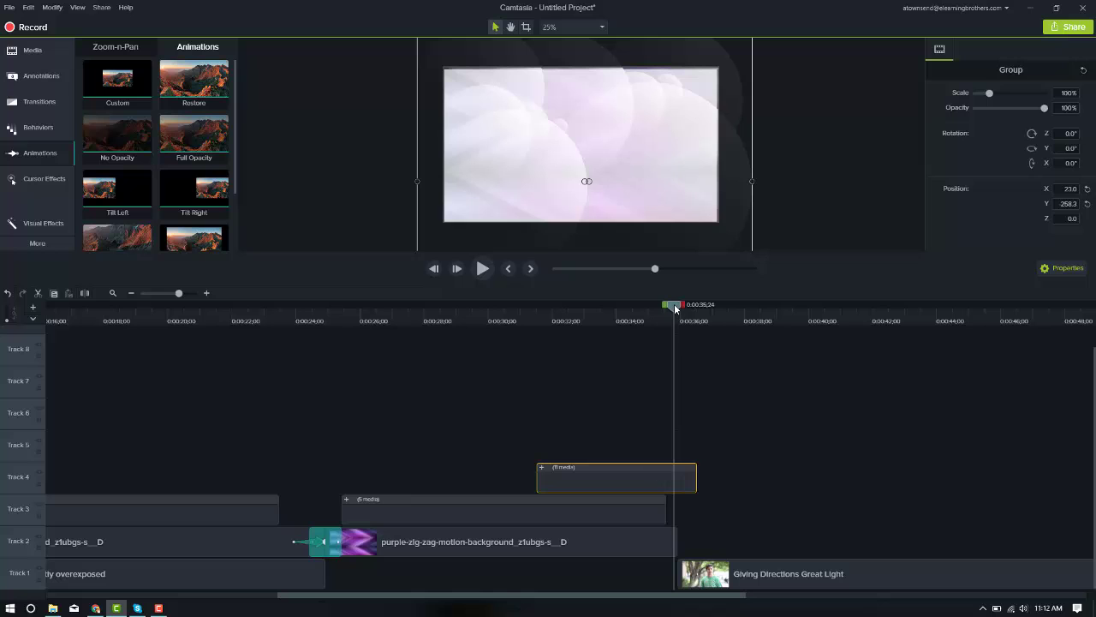
{"action": "left_click_drag", "start_coordinate": [675, 309], "coordinate": [692, 309]}
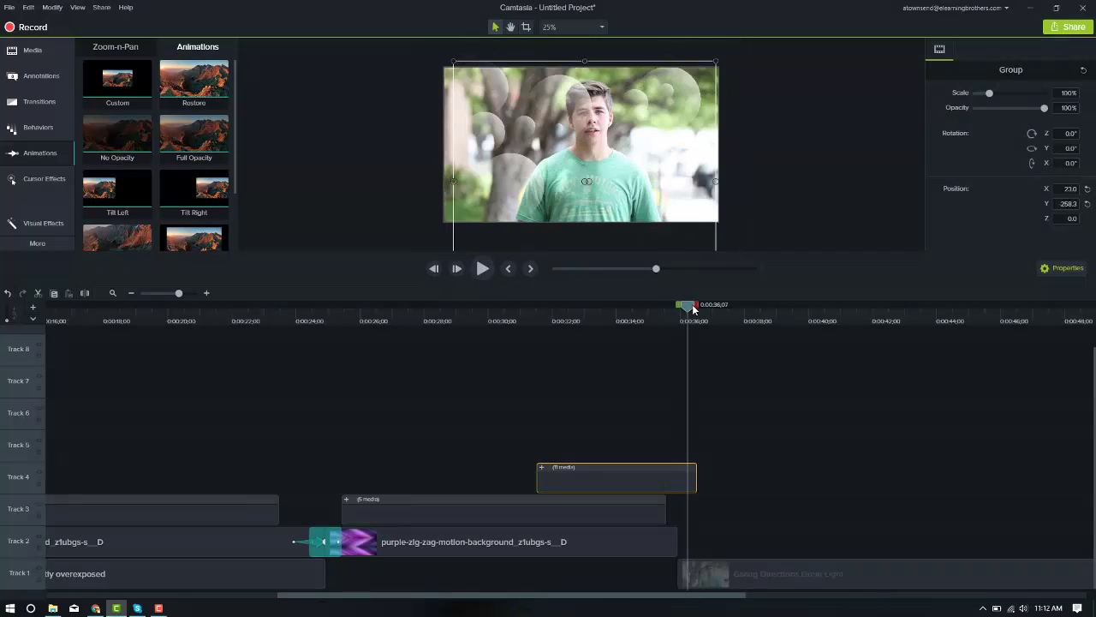
{"action": "left_click", "coordinate": [645, 320]}
{"action": "mouse_move", "coordinate": [518, 327]}
{"action": "left_mouse_down"}
{"action": "mouse_move", "coordinate": [505, 327]}
{"action": "mouse_move", "coordinate": [535, 326]}
{"action": "left_mouse_up"}
Preview the STEP ONE-to-footage transition and trim the bubble group's start later
{"action": "key", "text": "space"}
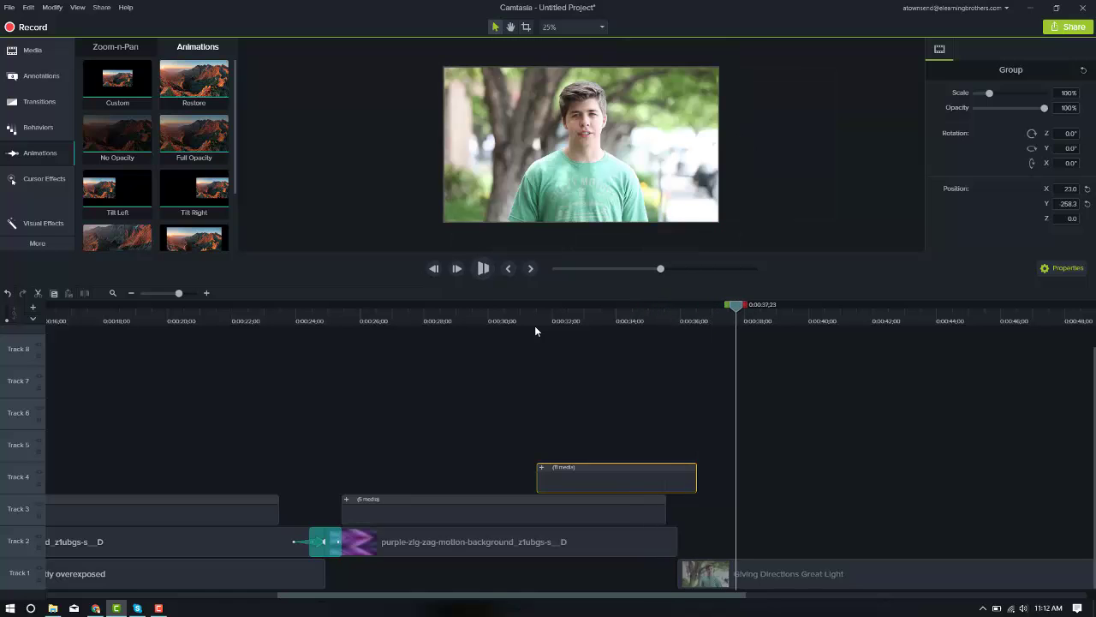
{"action": "key", "text": "space"}
{"action": "left_click_drag", "start_coordinate": [535, 321], "coordinate": [587, 319]}
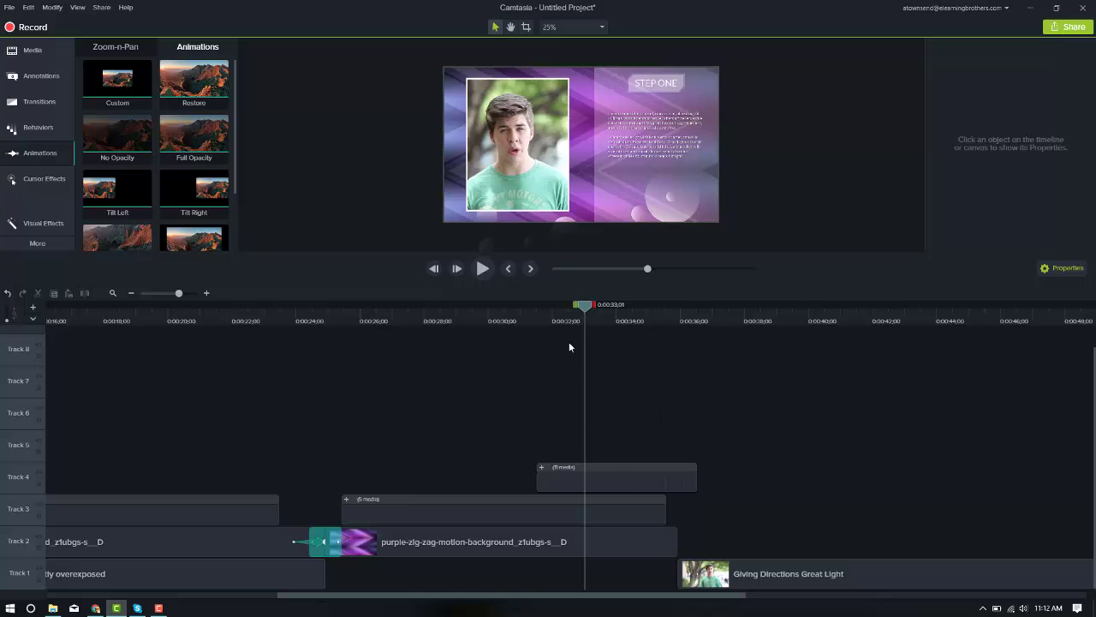
{"action": "left_click_drag", "start_coordinate": [540, 479], "coordinate": [630, 478]}
{"action": "left_click_drag", "start_coordinate": [623, 309], "coordinate": [588, 322]}
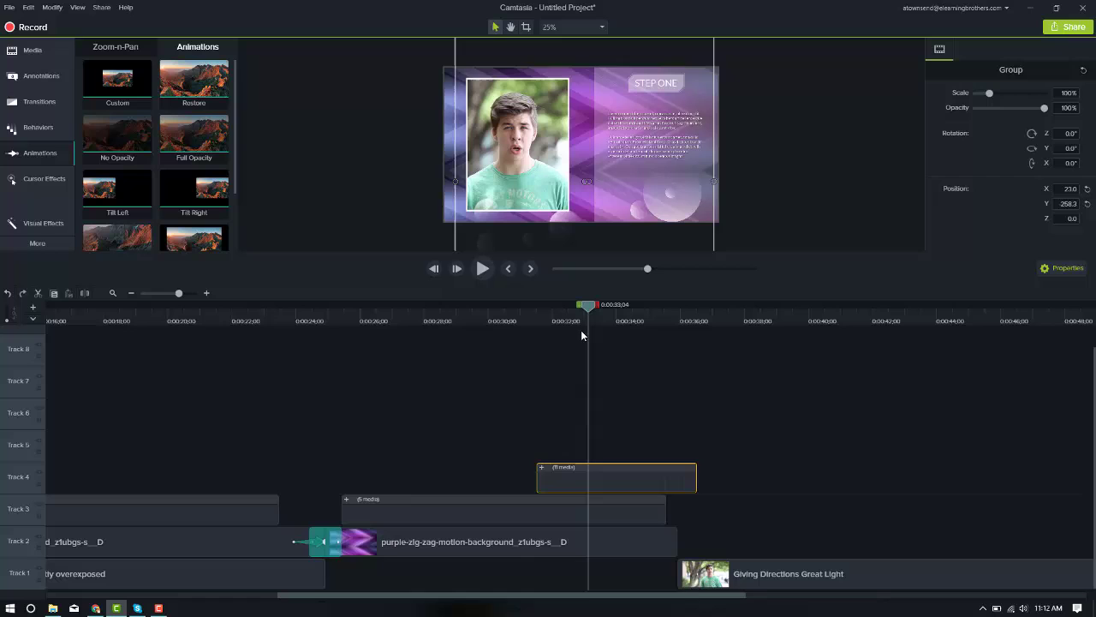
Select the bubble animation clips on Tracks 5 through 8 and above, and group them
{"action": "left_click", "coordinate": [540, 470]}
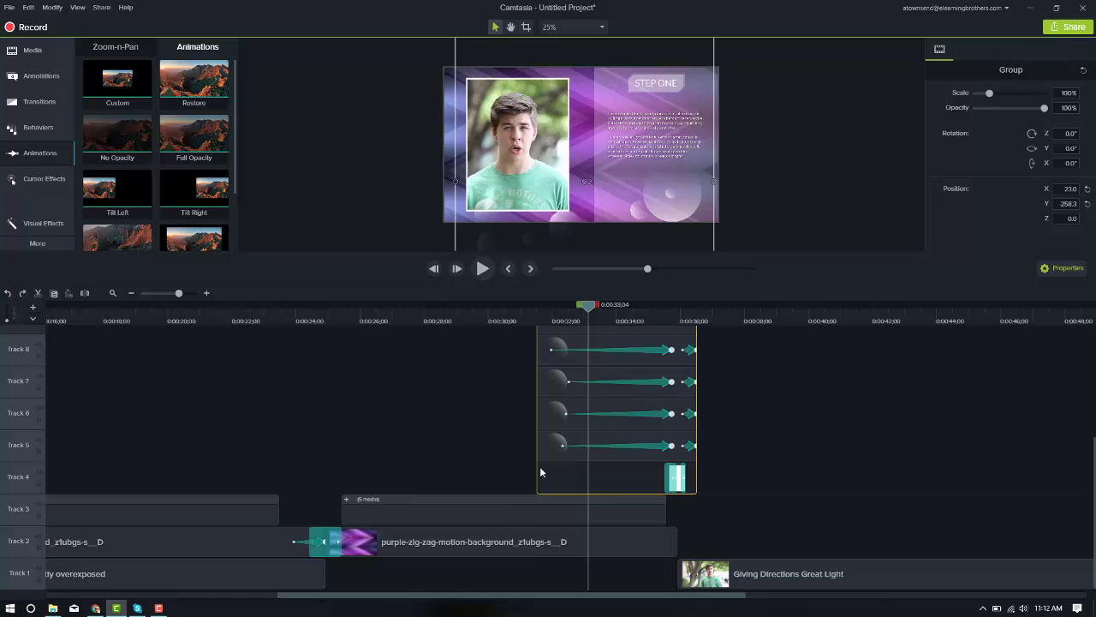
{"action": "left_click", "coordinate": [645, 442]}
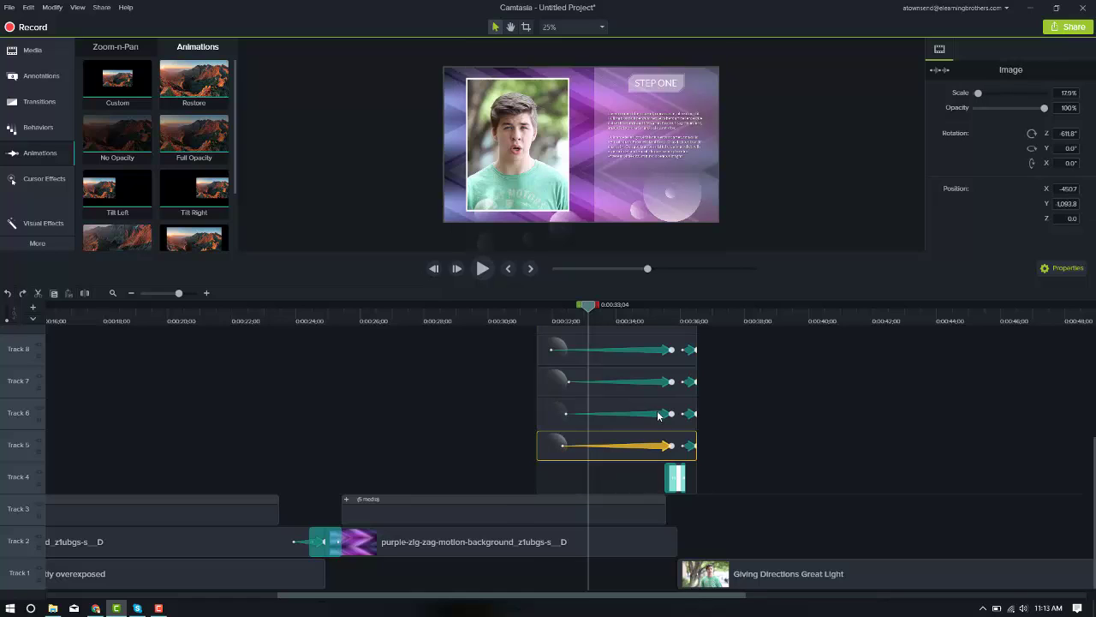
{"action": "left_click", "coordinate": [659, 414], "text": "ctrl"}
{"action": "left_click", "coordinate": [660, 383], "text": "ctrl"}
{"action": "left_click", "coordinate": [661, 350], "text": "ctrl"}
{"action": "scroll", "coordinate": [661, 353], "scroll_direction": "up", "scroll_amount": 4}
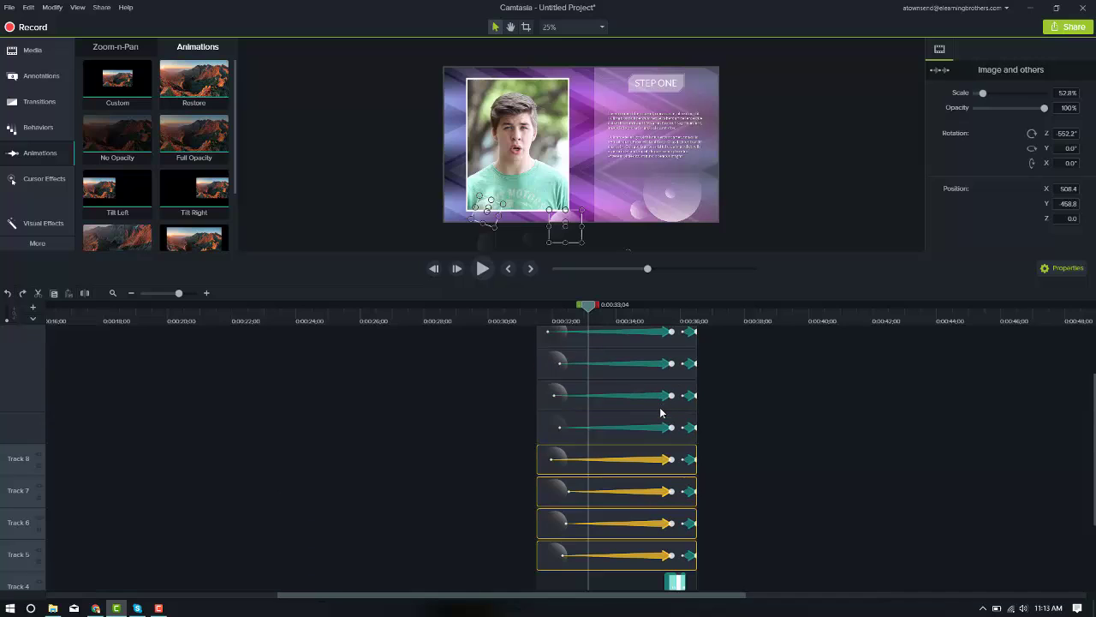
{"action": "left_click", "coordinate": [659, 428], "text": "ctrl"}
{"action": "left_click", "coordinate": [660, 397], "text": "ctrl"}
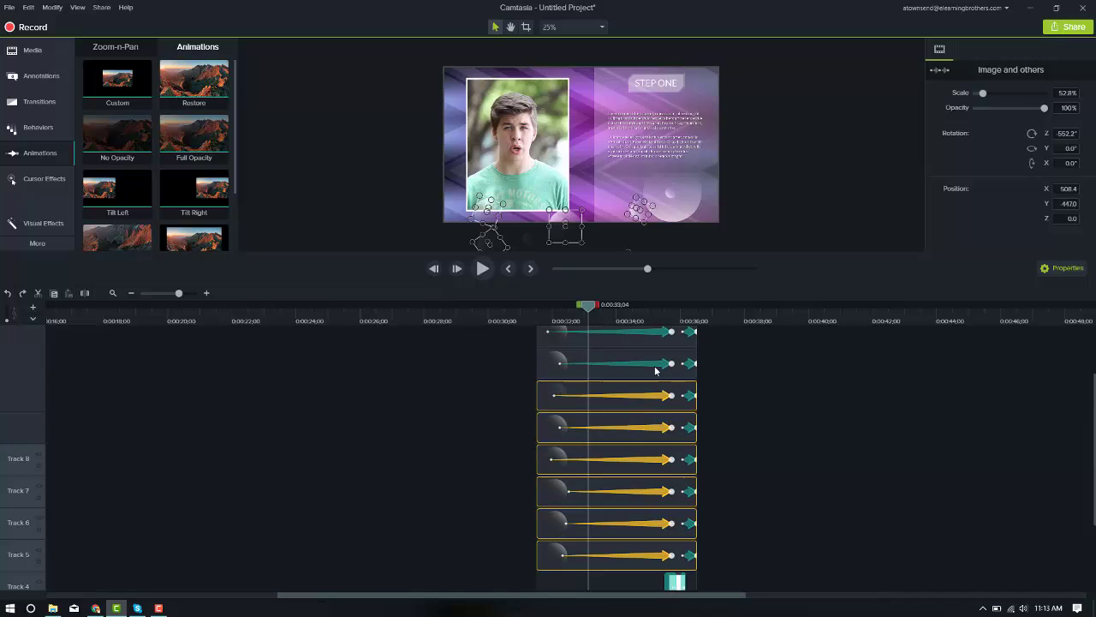
{"action": "left_click", "coordinate": [654, 368], "text": "ctrl"}
{"action": "key", "text": "ctrl+g"}
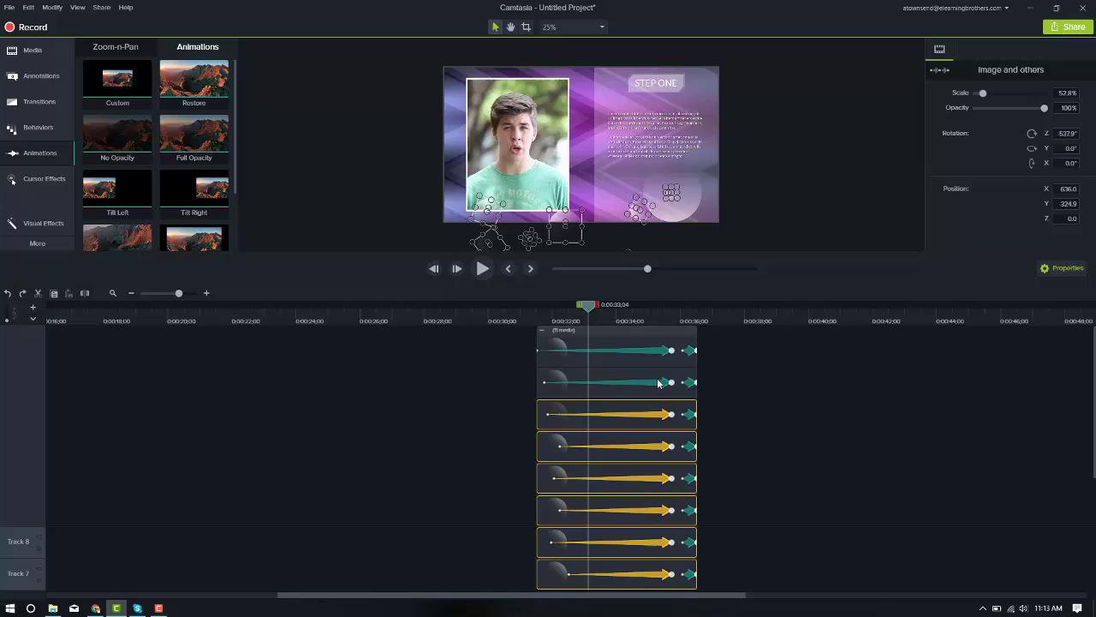
Trim the bubble animations' starts later so they burst between about 0:33 and 0:35
{"action": "left_click", "coordinate": [656, 351], "text": "ctrl"}
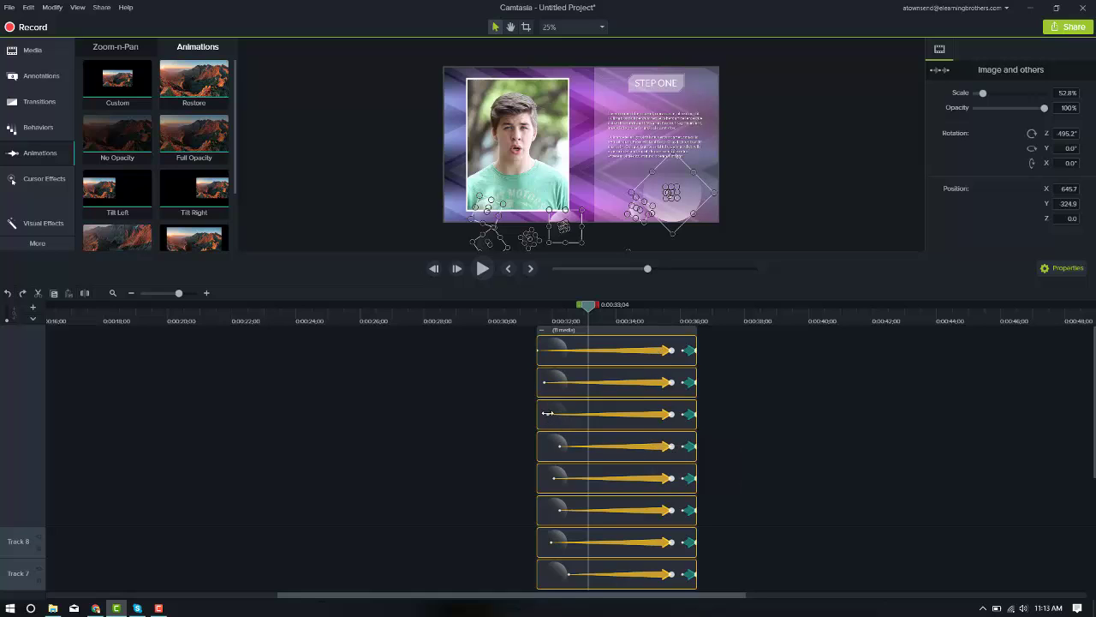
{"action": "left_click_drag", "start_coordinate": [547, 413], "coordinate": [623, 411]}
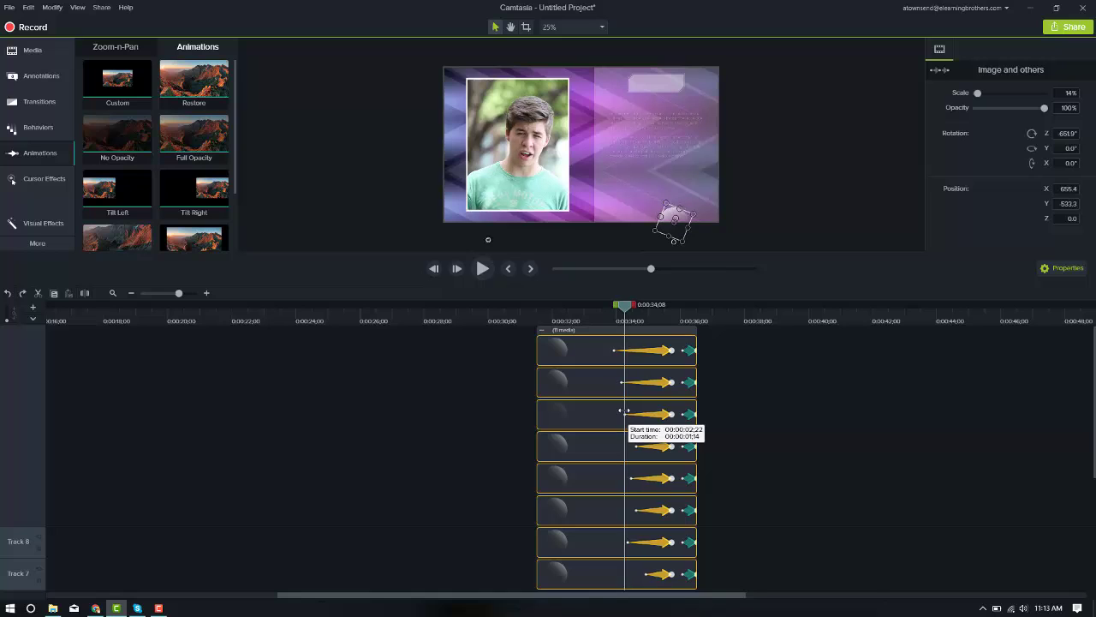
{"action": "left_click_drag", "start_coordinate": [622, 411], "coordinate": [623, 411]}
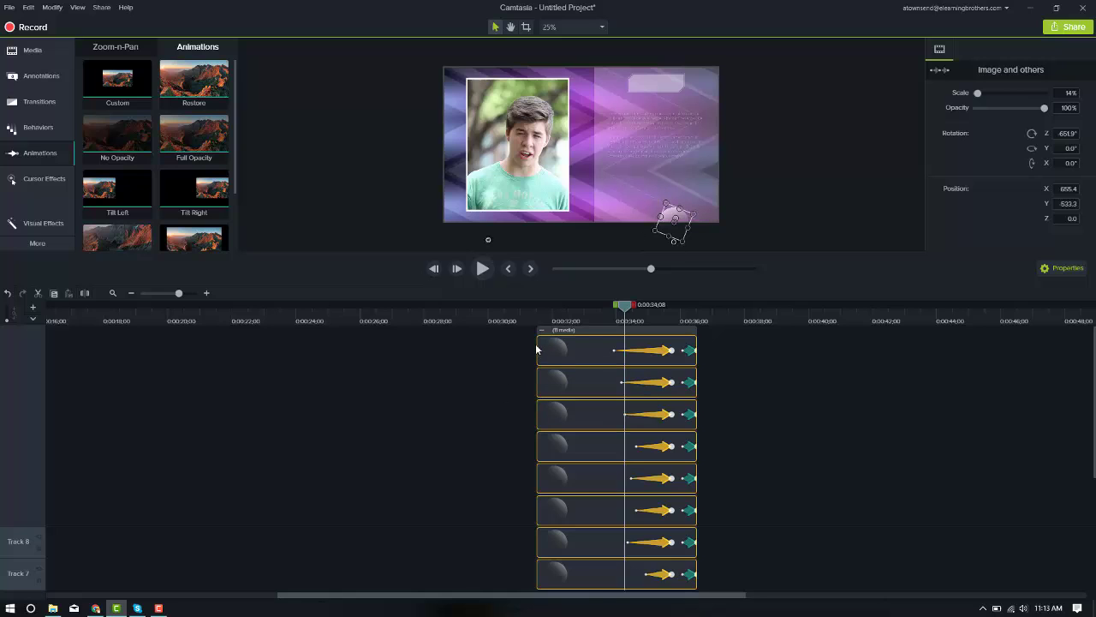
{"action": "left_click_drag", "start_coordinate": [625, 312], "coordinate": [616, 314]}
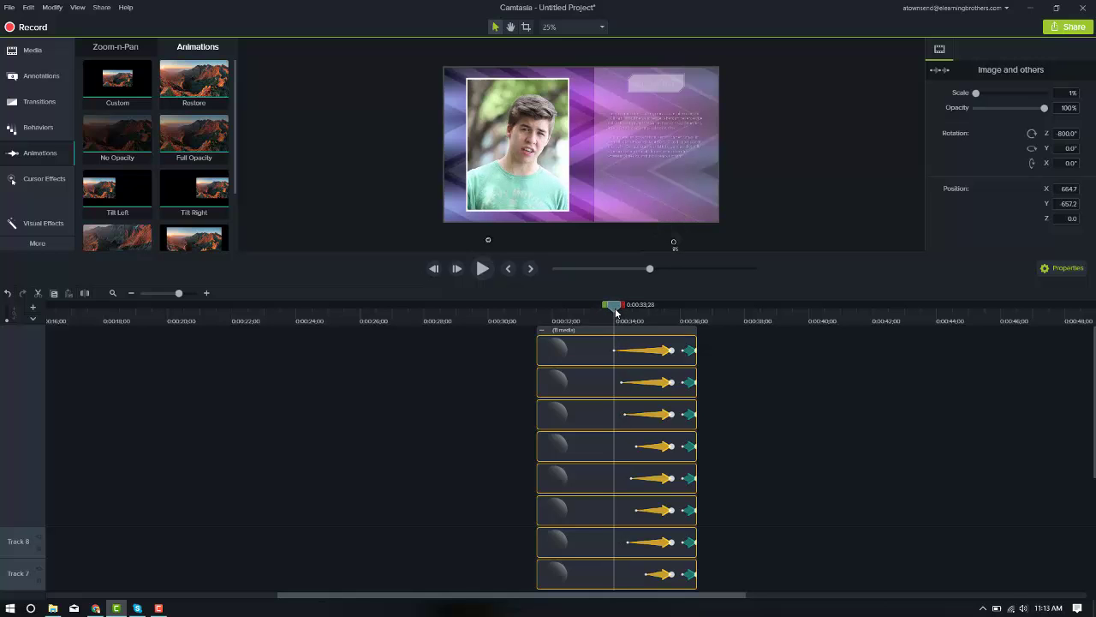
{"action": "left_click", "coordinate": [504, 419]}
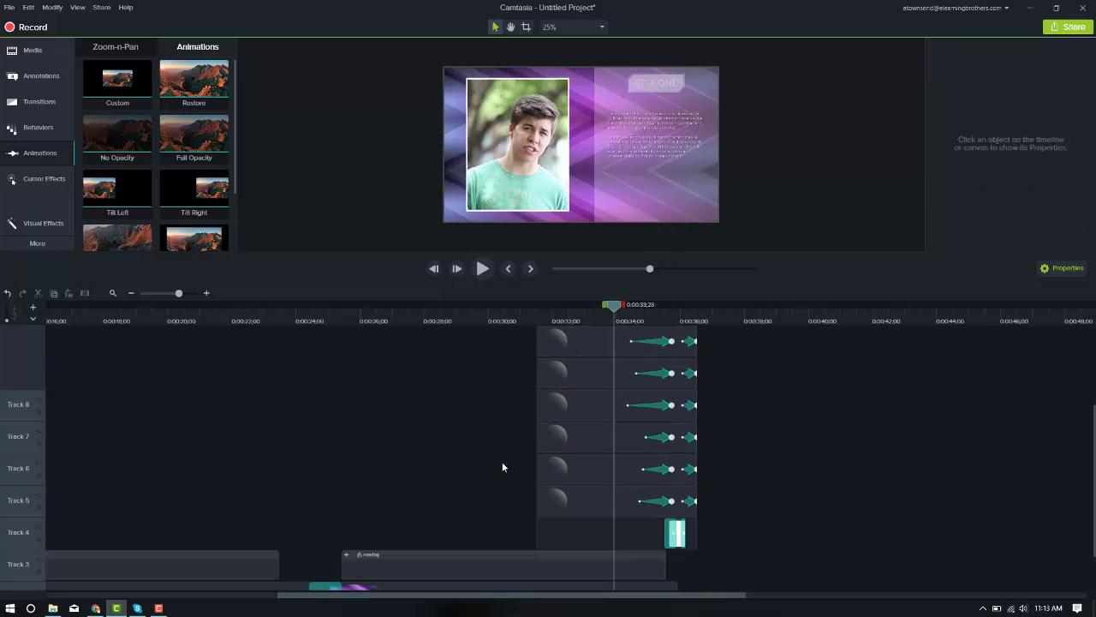
Trim the Track 4 bubble group to start at 0:00:33;28, then preview it from 0:00:33;14
{"action": "left_click_drag", "start_coordinate": [538, 503], "coordinate": [620, 503]}
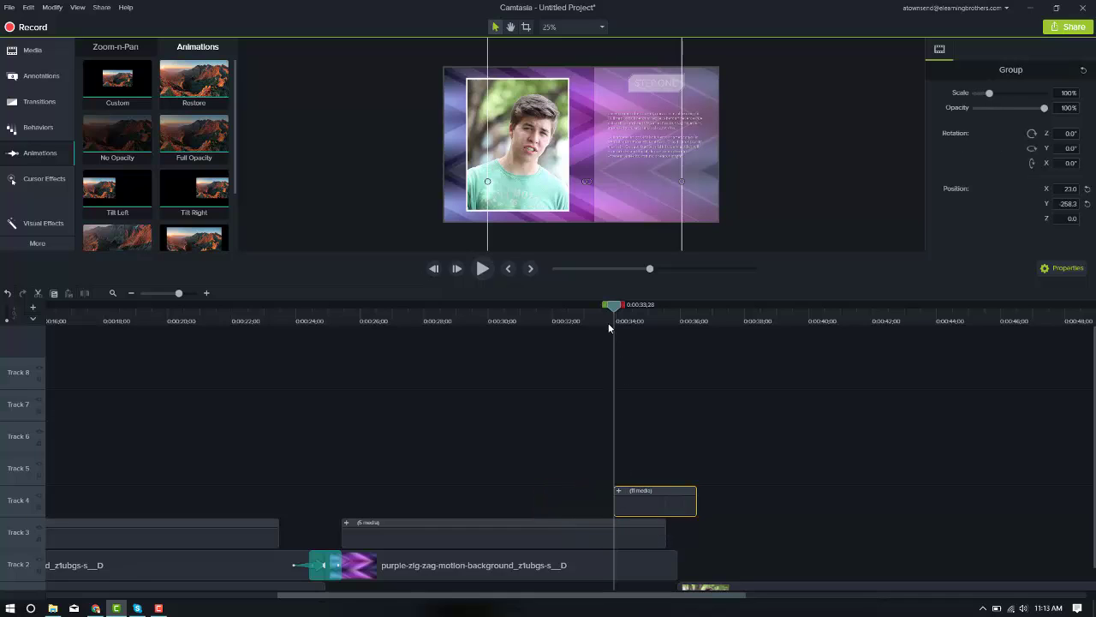
{"action": "left_click", "coordinate": [600, 320]}
{"action": "key", "text": "space"}
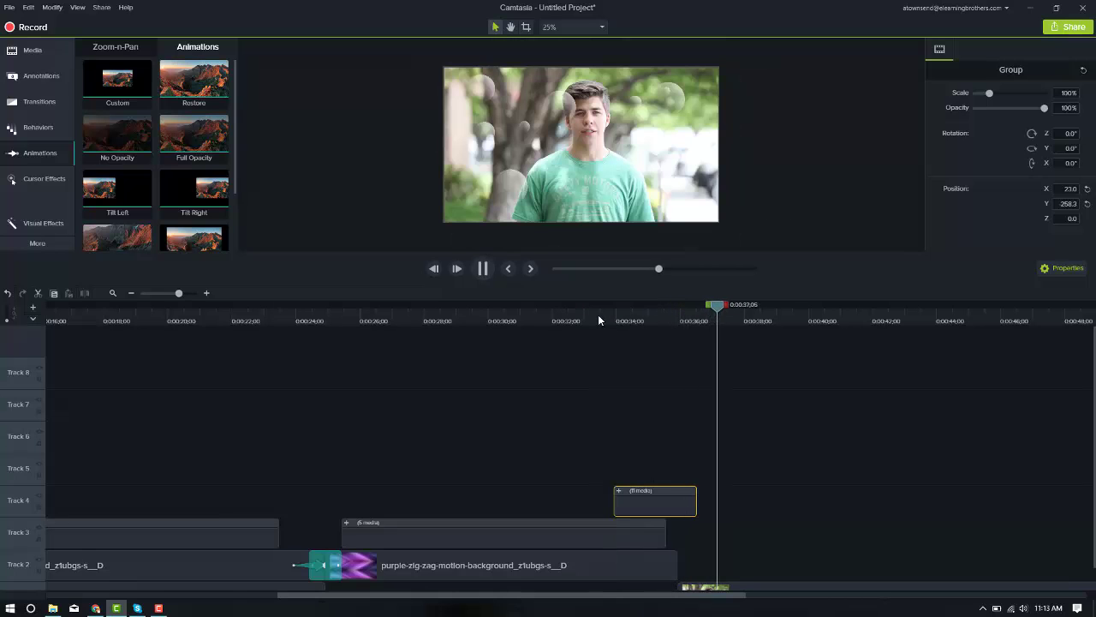
{"action": "key", "text": "space"}
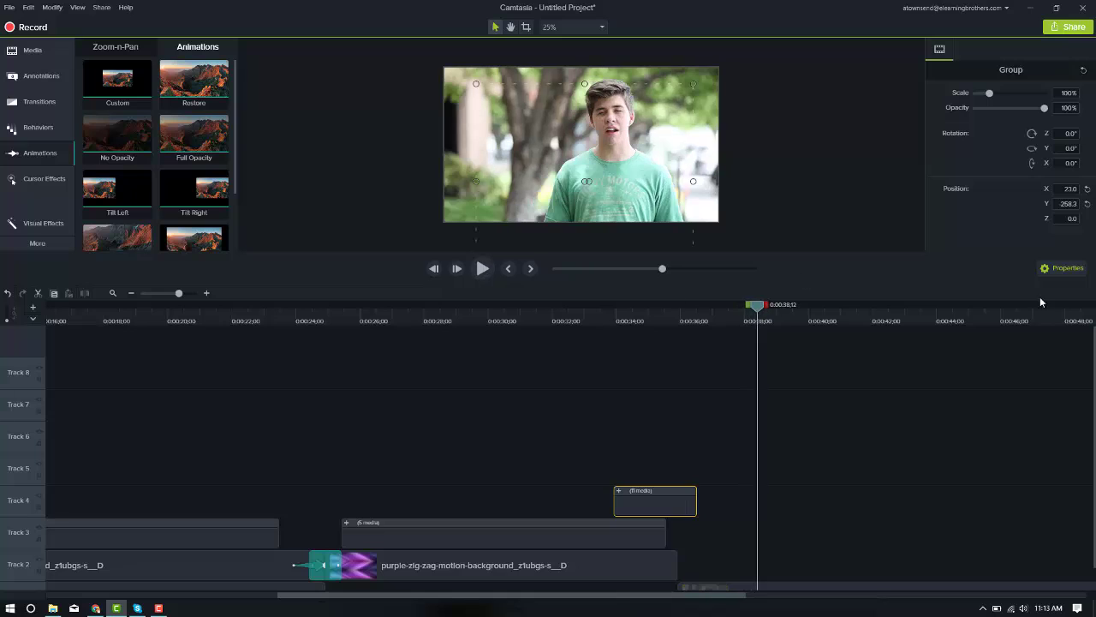